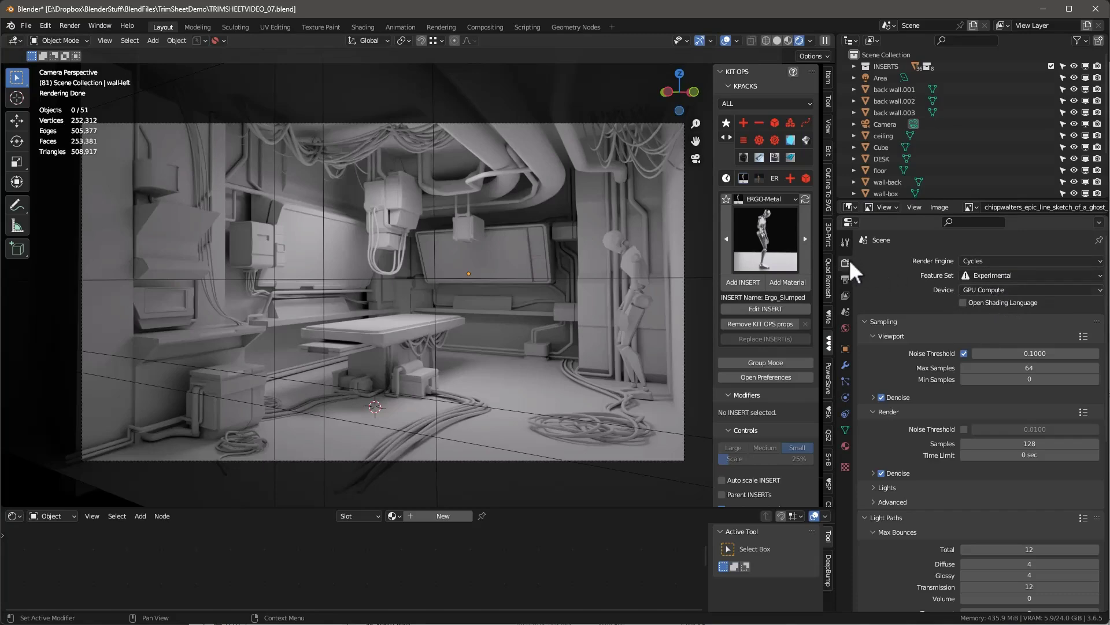
- Set the View Layer Material Override to ERGO-Steel
{"action": "left_click", "coordinate": [846, 295]}
{"action": "scroll", "coordinate": [952, 396], "scroll_direction": "down", "scroll_amount": 5}
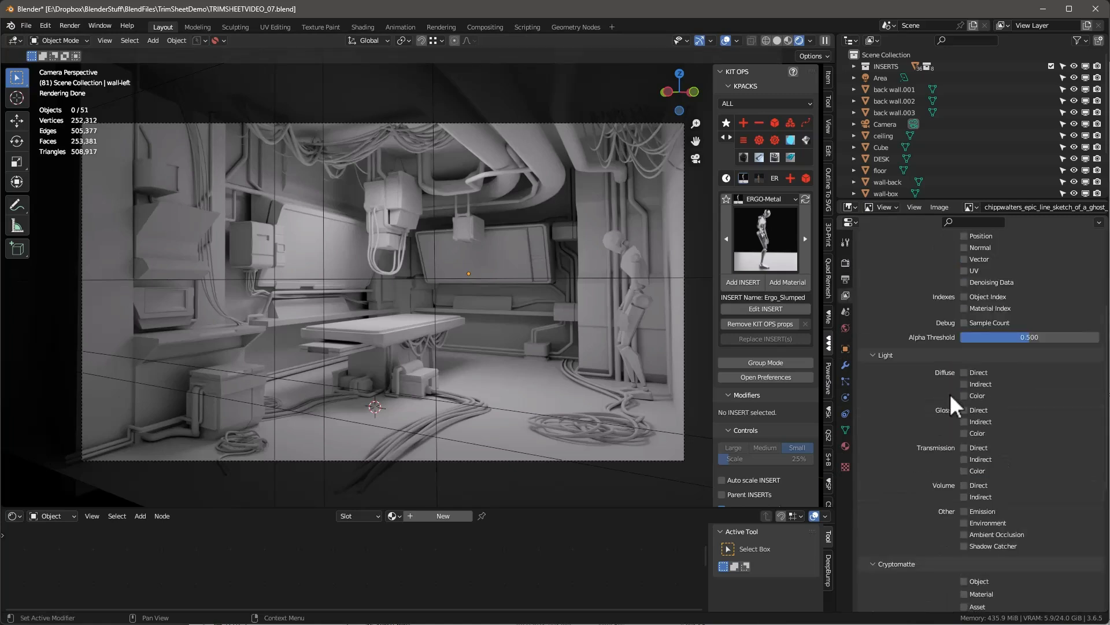
{"action": "scroll", "coordinate": [950, 396], "scroll_direction": "down", "scroll_amount": 8}
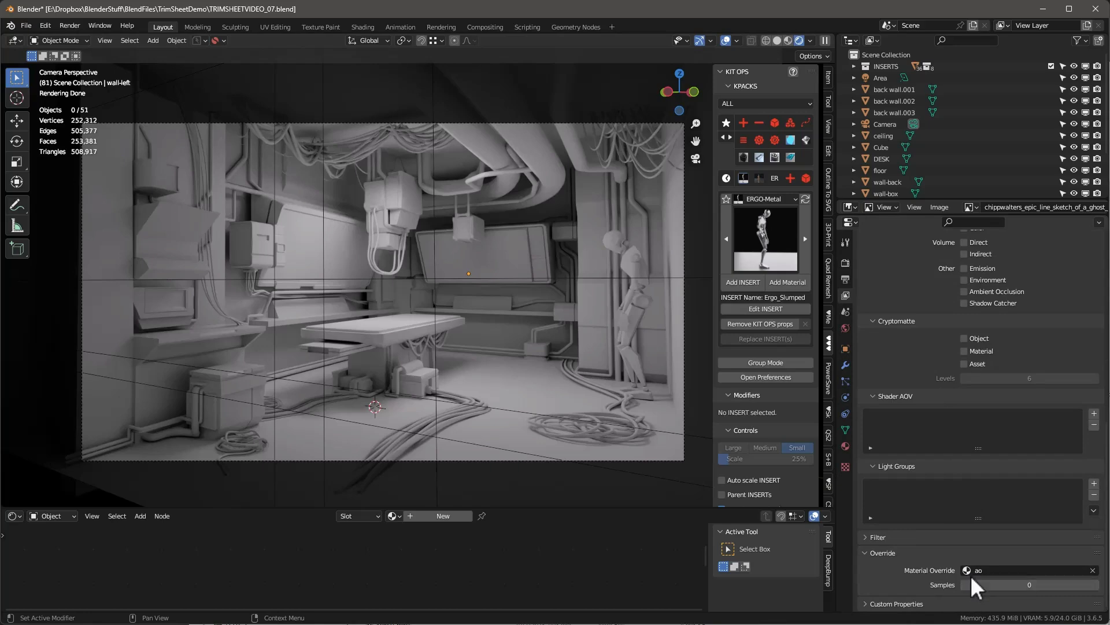
{"action": "left_click", "coordinate": [966, 571]}
{"action": "scroll", "coordinate": [967, 570], "scroll_direction": "down", "scroll_amount": 11}
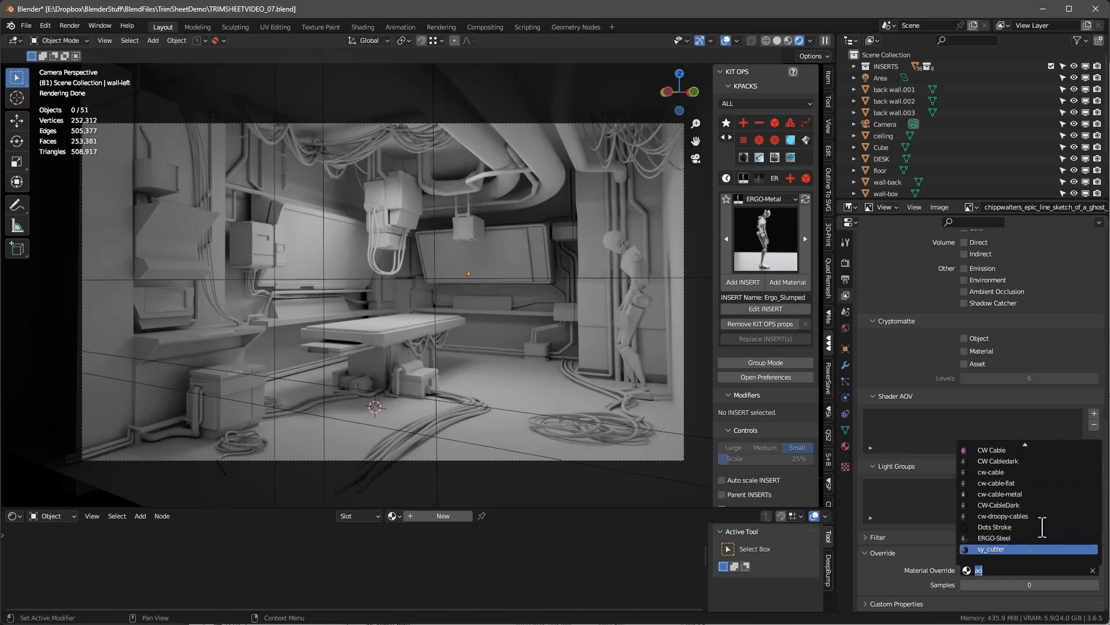
{"action": "left_click", "coordinate": [1010, 538]}
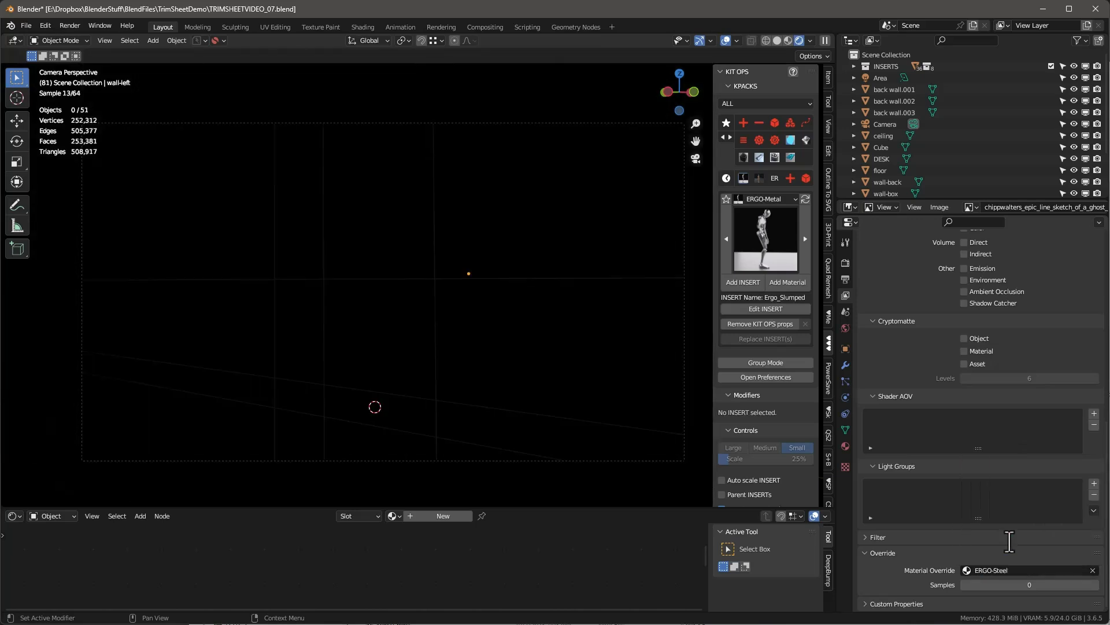
- Select the wall-front object in the Outliner
{"action": "left_click", "coordinate": [513, 300]}
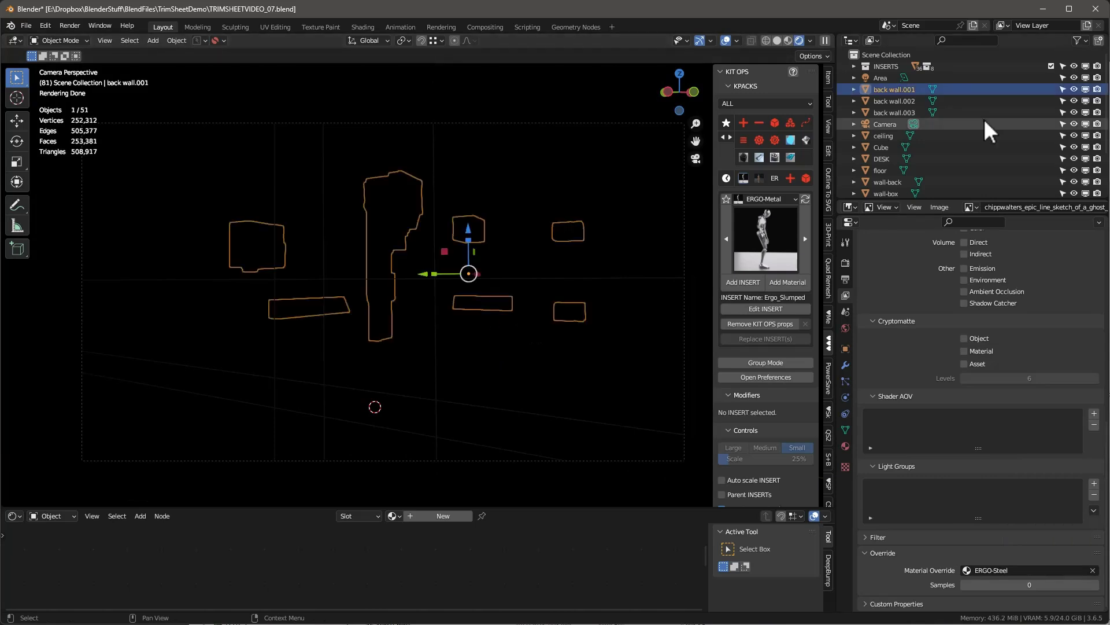
{"action": "scroll", "coordinate": [950, 115], "scroll_direction": "down", "scroll_amount": 3}
{"action": "left_click", "coordinate": [931, 164]}
- Hide wall-front, assign World HDRI as the scene world, and briefly toggle the wall's visibility
{"action": "key", "text": "h"}
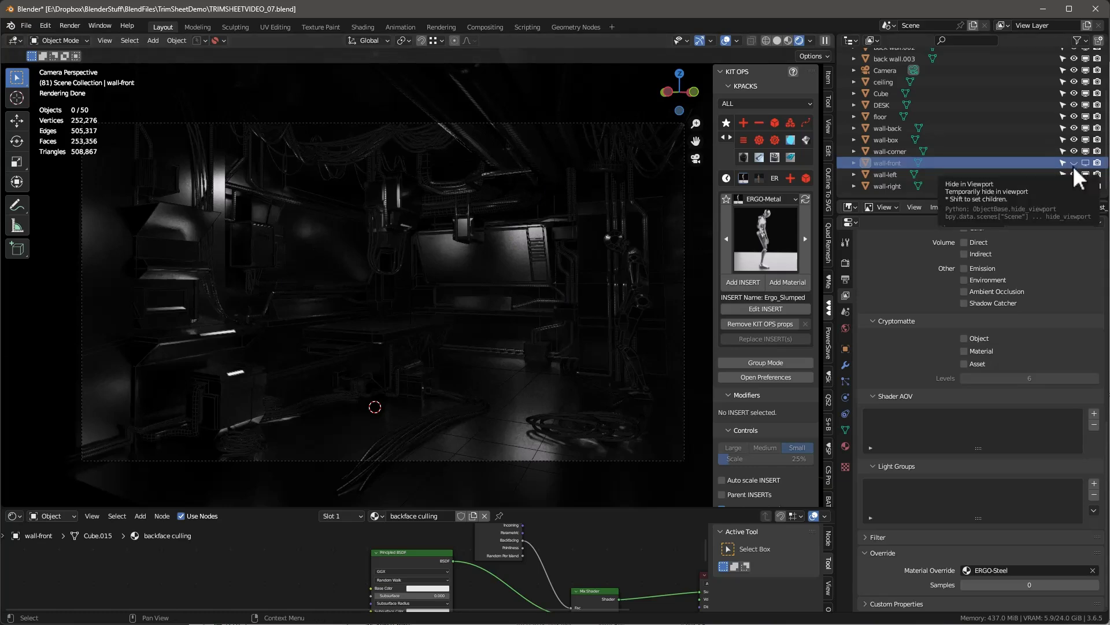
{"action": "left_click", "coordinate": [846, 327]}
{"action": "left_click", "coordinate": [866, 261]}
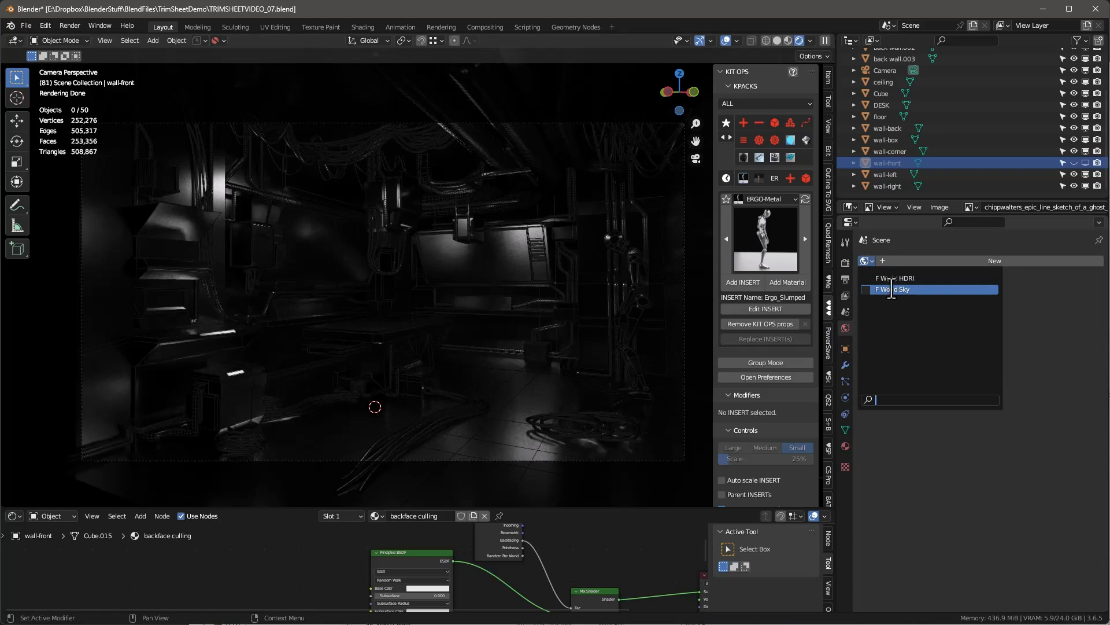
{"action": "left_click", "coordinate": [924, 279]}
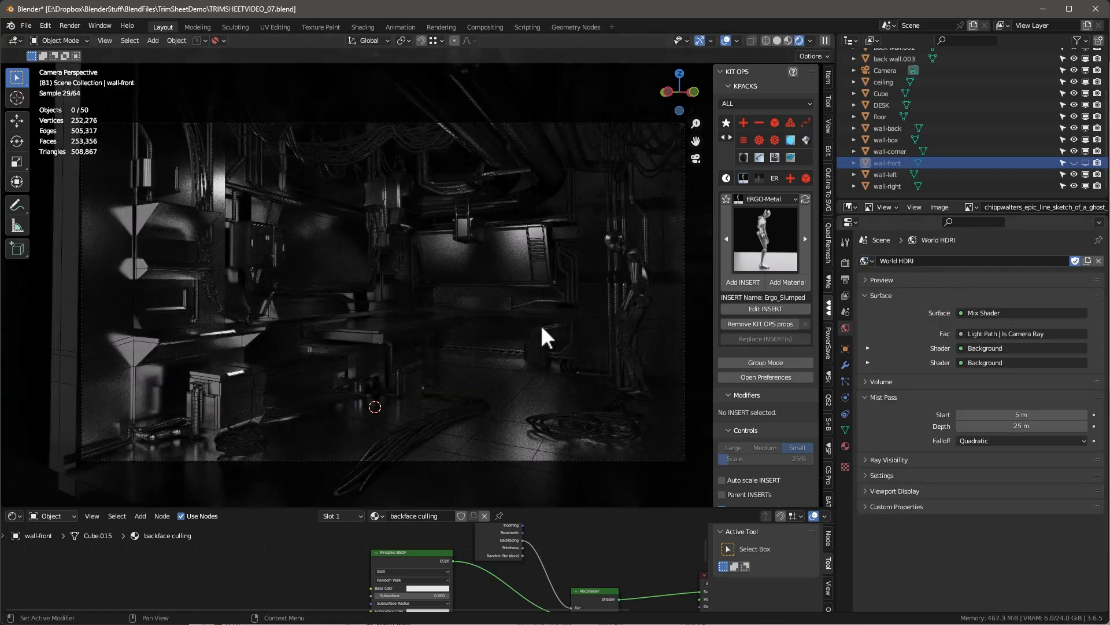
{"action": "left_click", "coordinate": [1086, 163]}
{"action": "left_click", "coordinate": [1074, 163]}
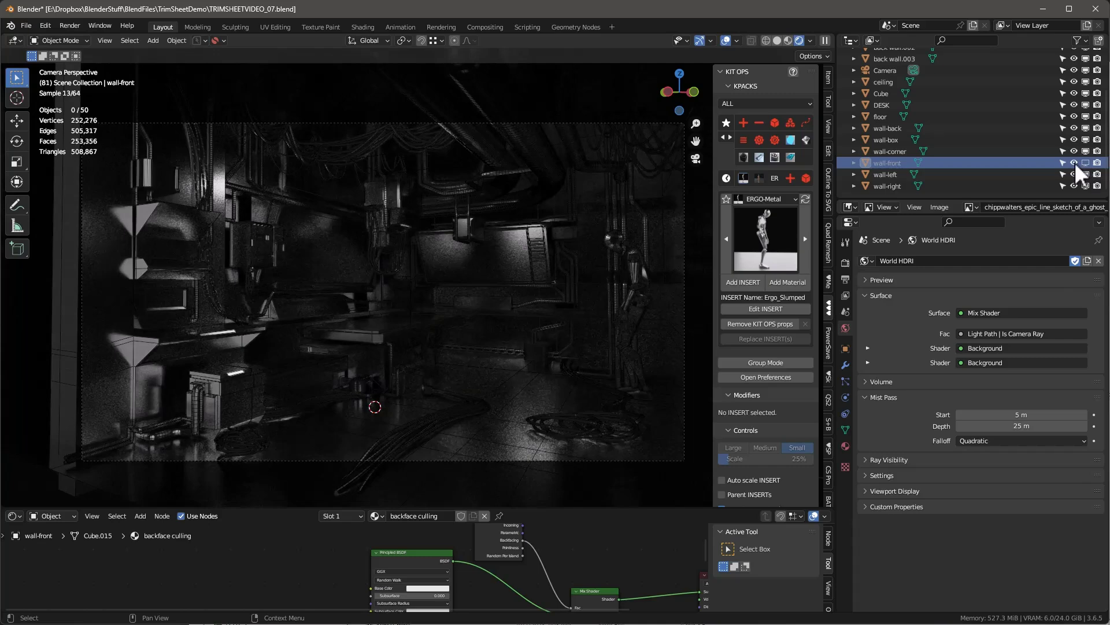
- Unlink World HDRI, then select the Area light and show its light settings
{"action": "left_click", "coordinate": [1099, 261]}
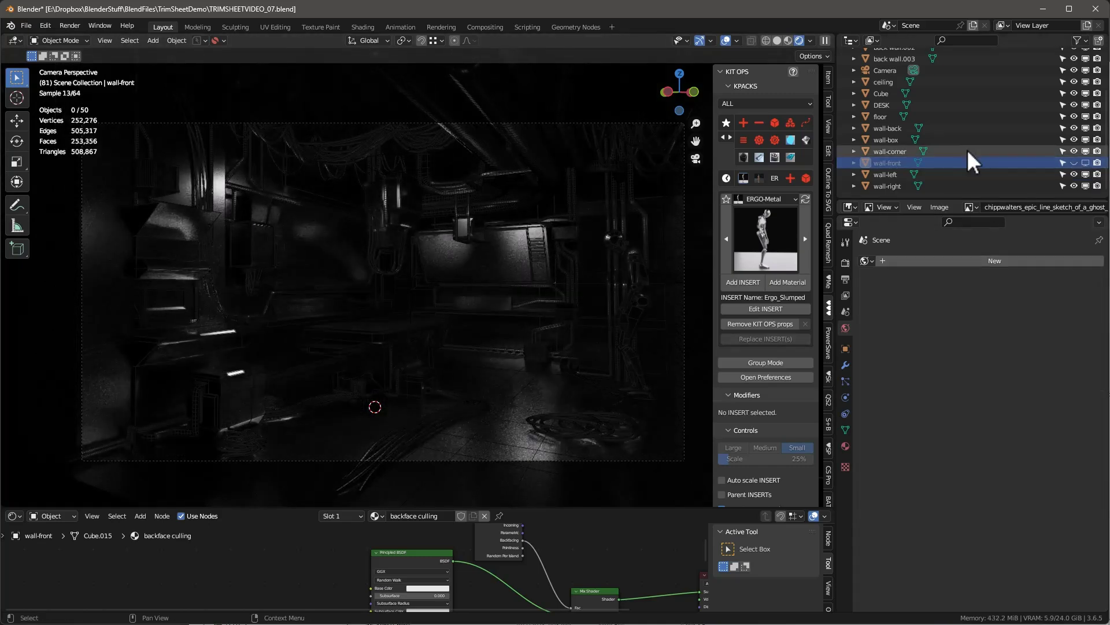
{"action": "scroll", "coordinate": [967, 150], "scroll_direction": "up", "scroll_amount": 3}
{"action": "left_click", "coordinate": [880, 76]}
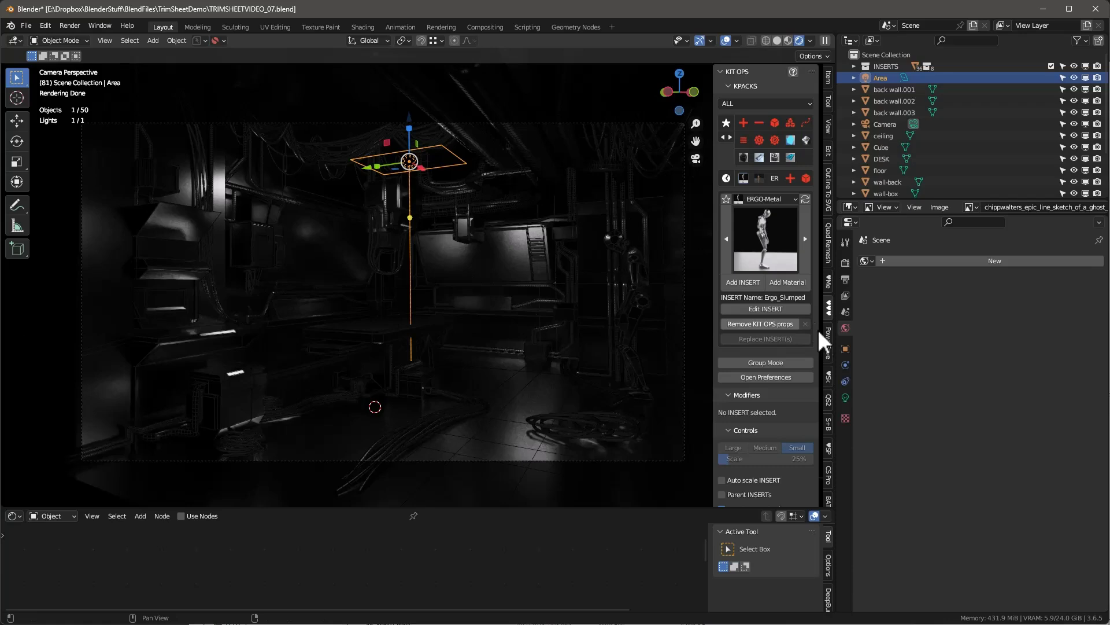
{"action": "left_click", "coordinate": [846, 398]}
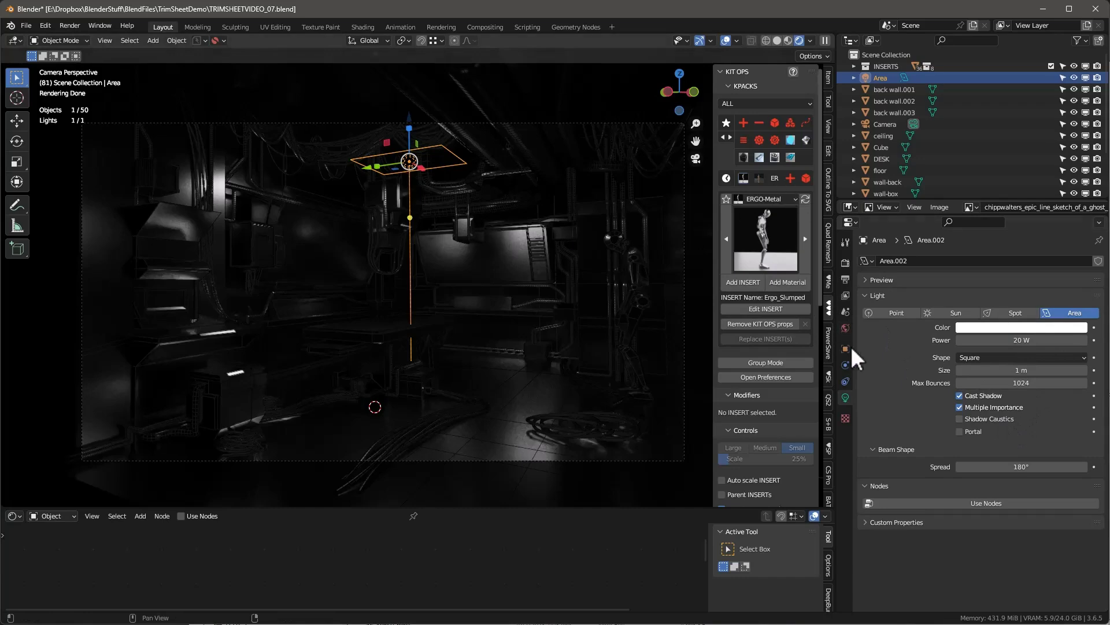
- Change the Material Override to ao, then select the floor and the desk Cube
{"action": "left_click", "coordinate": [845, 296]}
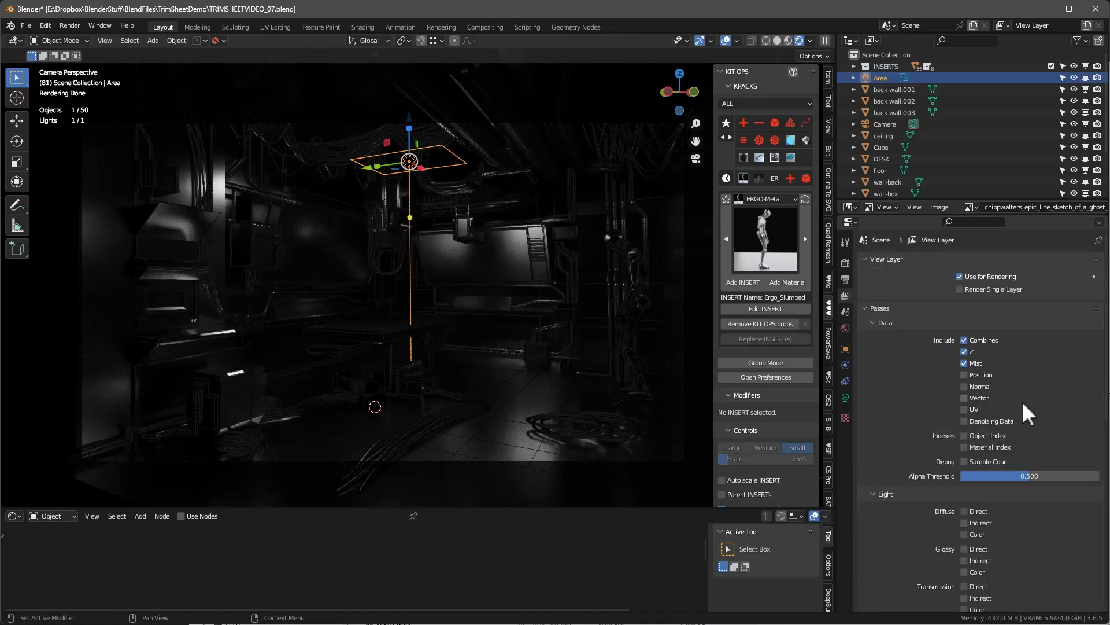
{"action": "scroll", "coordinate": [1036, 383], "scroll_direction": "down", "scroll_amount": 8}
{"action": "scroll", "coordinate": [1041, 370], "scroll_direction": "down", "scroll_amount": 3}
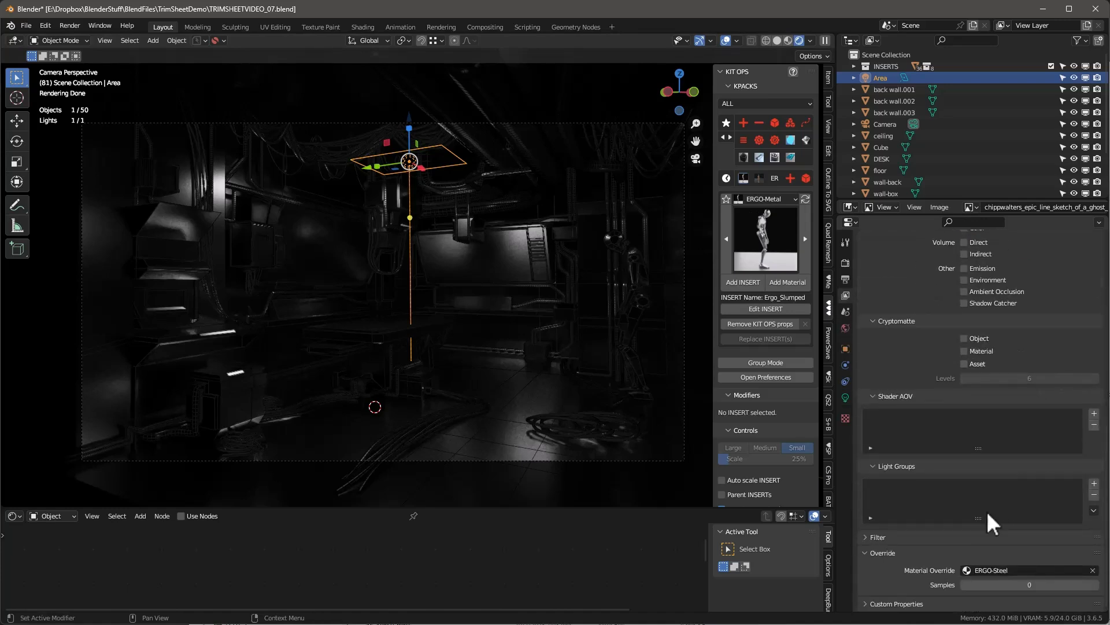
{"action": "left_click", "coordinate": [967, 570]}
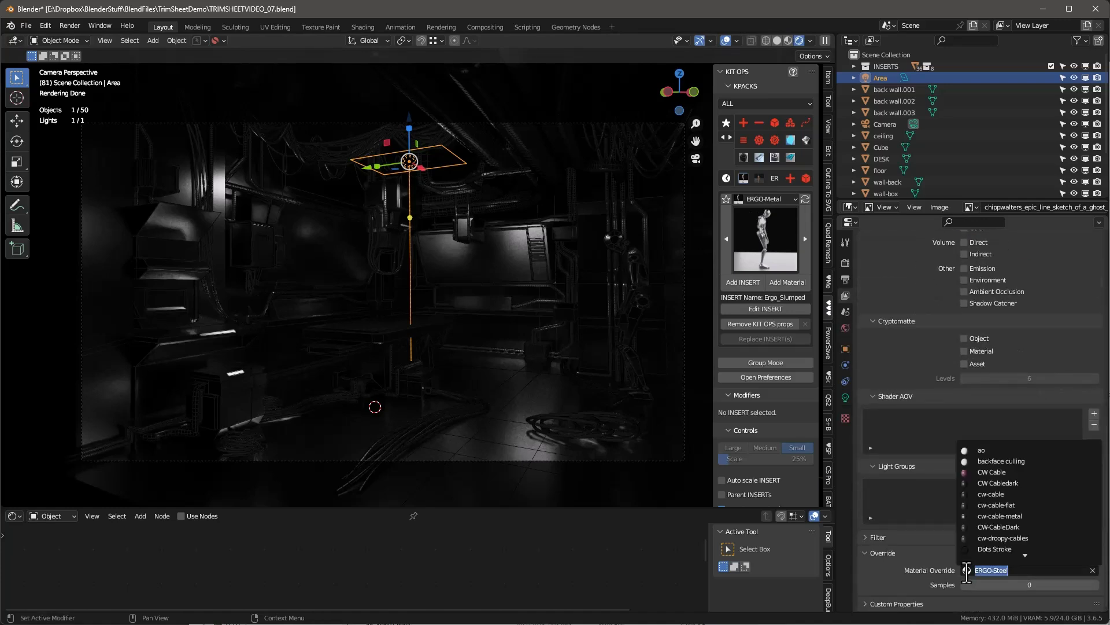
{"action": "left_click", "coordinate": [985, 450]}
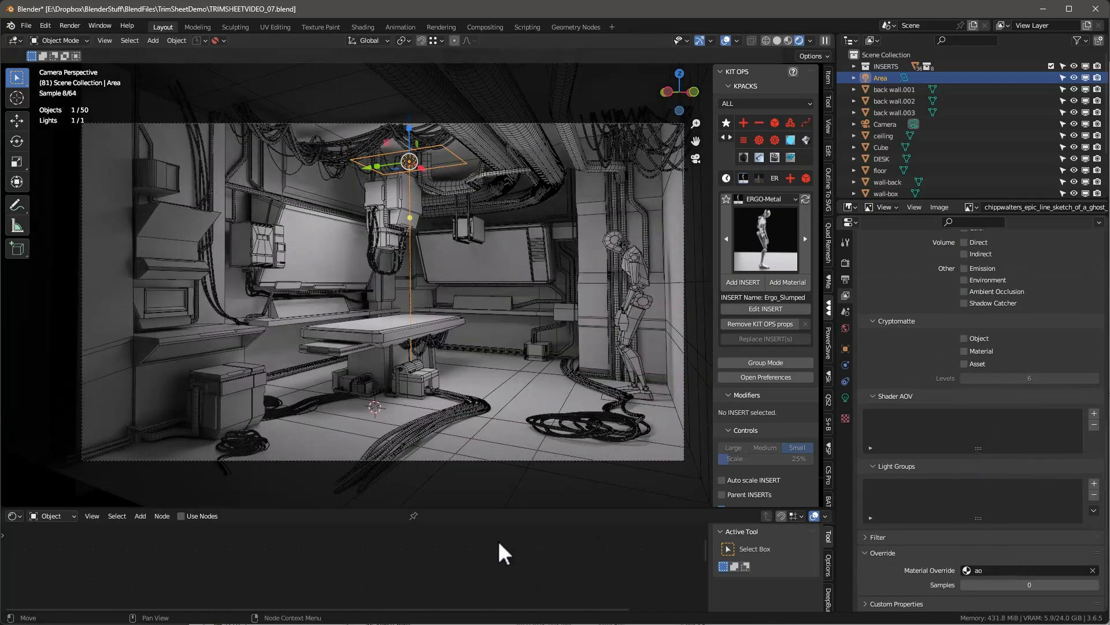
{"action": "left_click", "coordinate": [543, 478]}
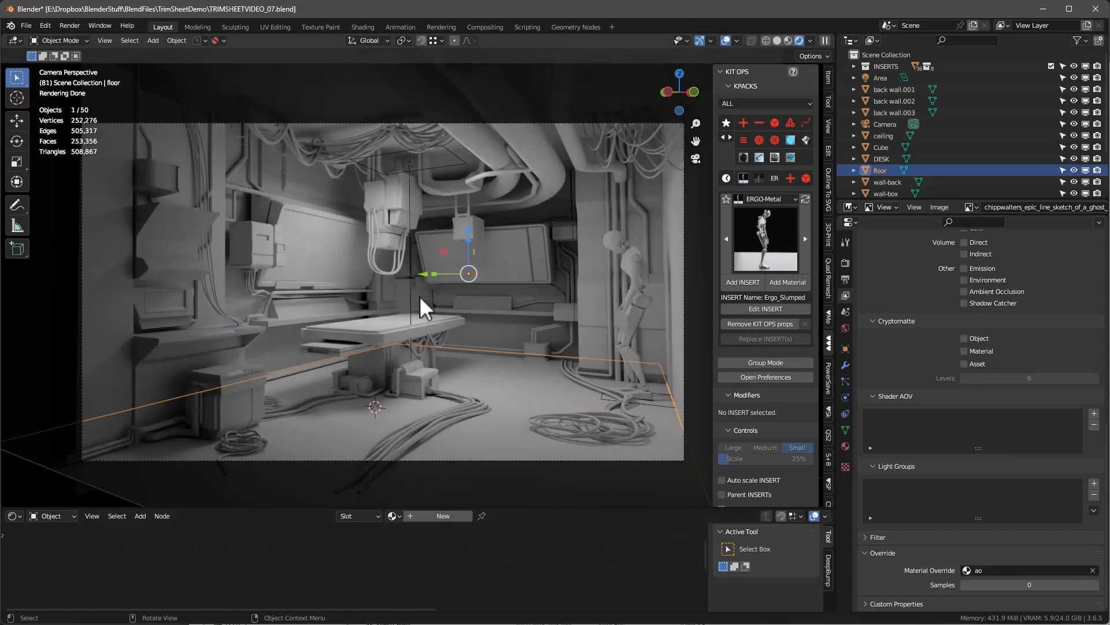
{"action": "left_click", "coordinate": [422, 327]}
- Maximise the node editor, frame all nodes, and nudge the Transparent BSDF node up and right
{"action": "left_click_drag", "start_coordinate": [514, 508], "coordinate": [514, 349]}
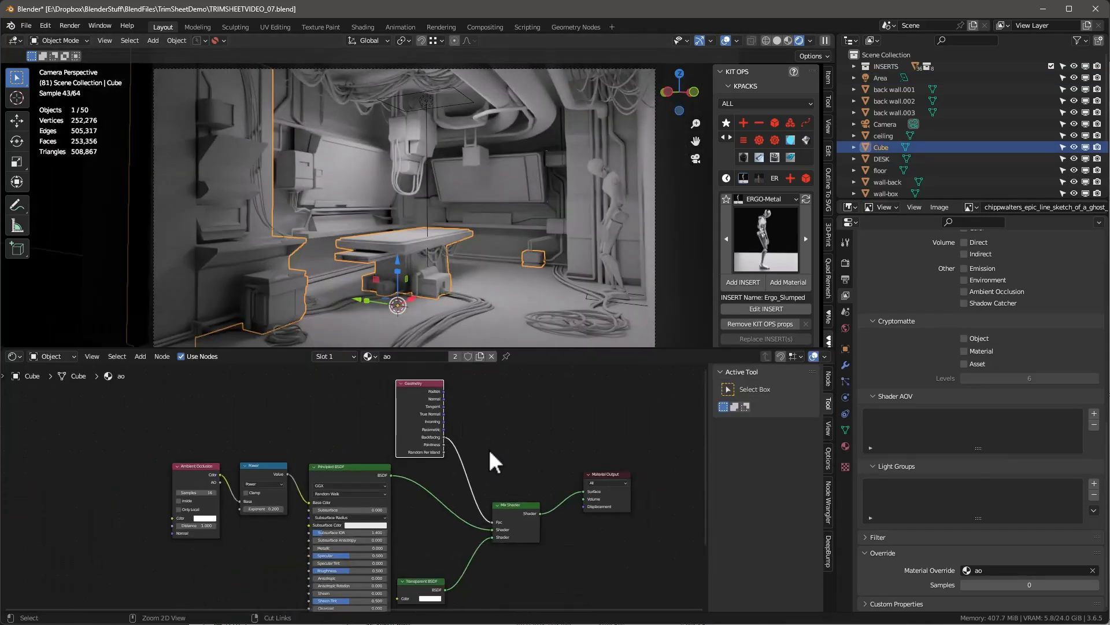
{"action": "key", "text": "ctrl+space"}
{"action": "key", "text": "Home"}
{"action": "left_click", "coordinate": [442, 224]}
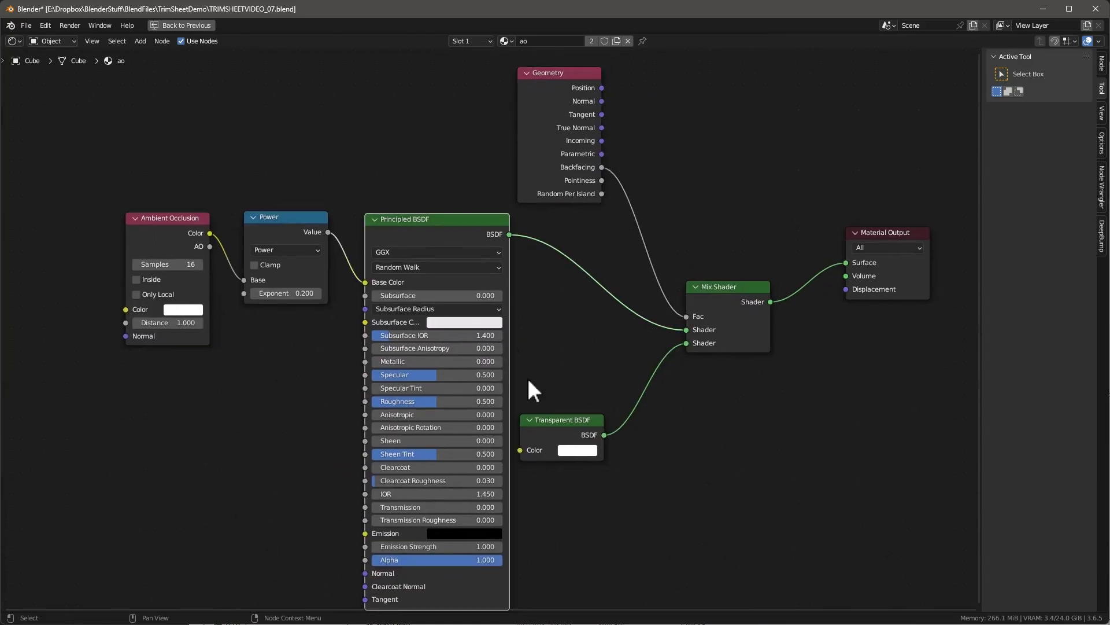
{"action": "left_click", "coordinate": [553, 431]}
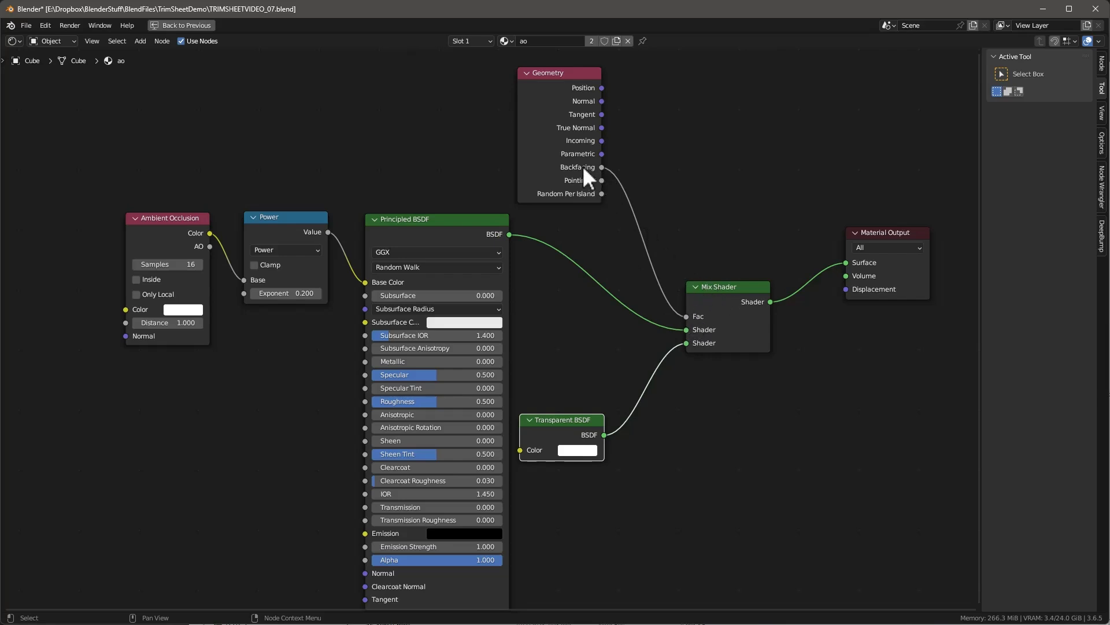
{"action": "mouse_move", "coordinate": [563, 430]}
{"action": "left_mouse_down"}
{"action": "mouse_move", "coordinate": [591, 416]}
{"action": "mouse_move", "coordinate": [579, 420]}
{"action": "left_mouse_up"}
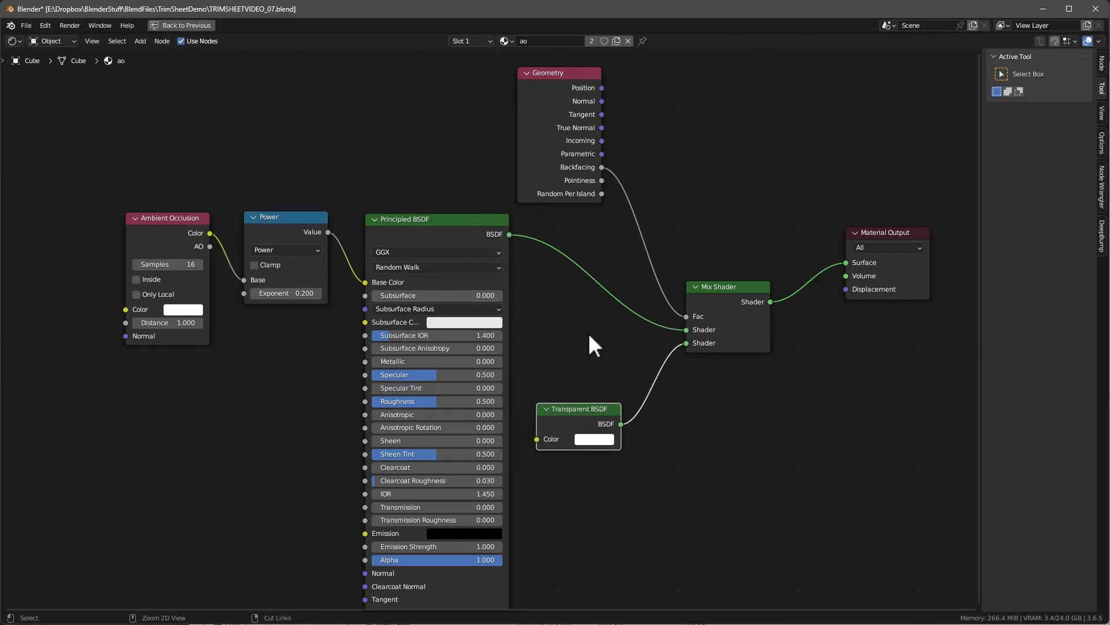
{"action": "key", "text": "ctrl+space"}
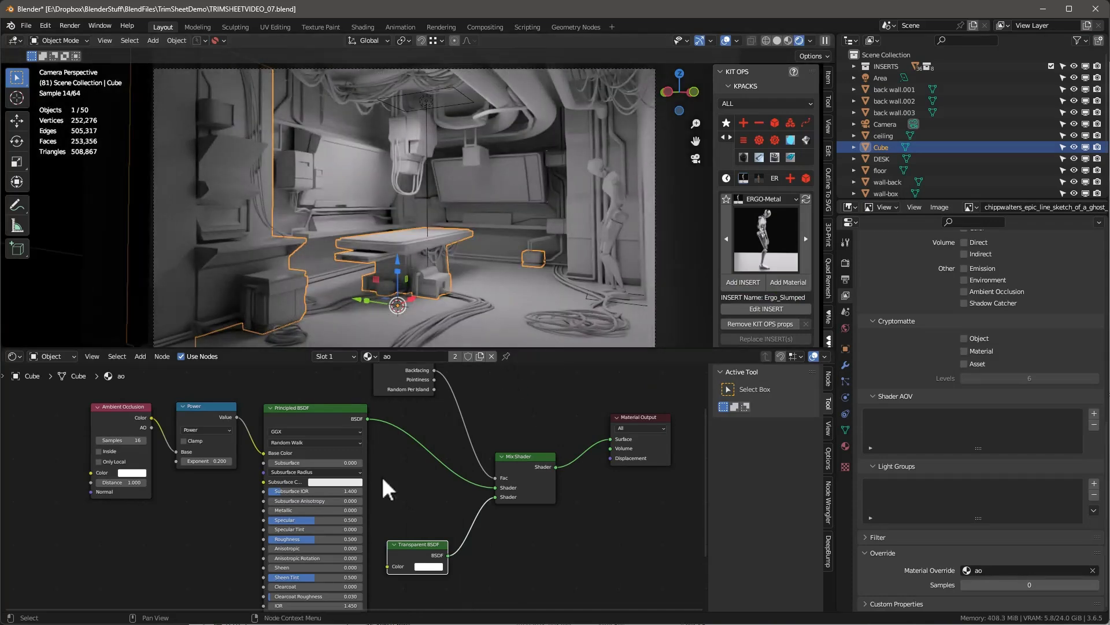
- Try a green Principled BSDF base colour, then restore the Power-to-Base Color link
{"action": "scroll", "coordinate": [163, 495], "scroll_direction": "down", "scroll_amount": 2}
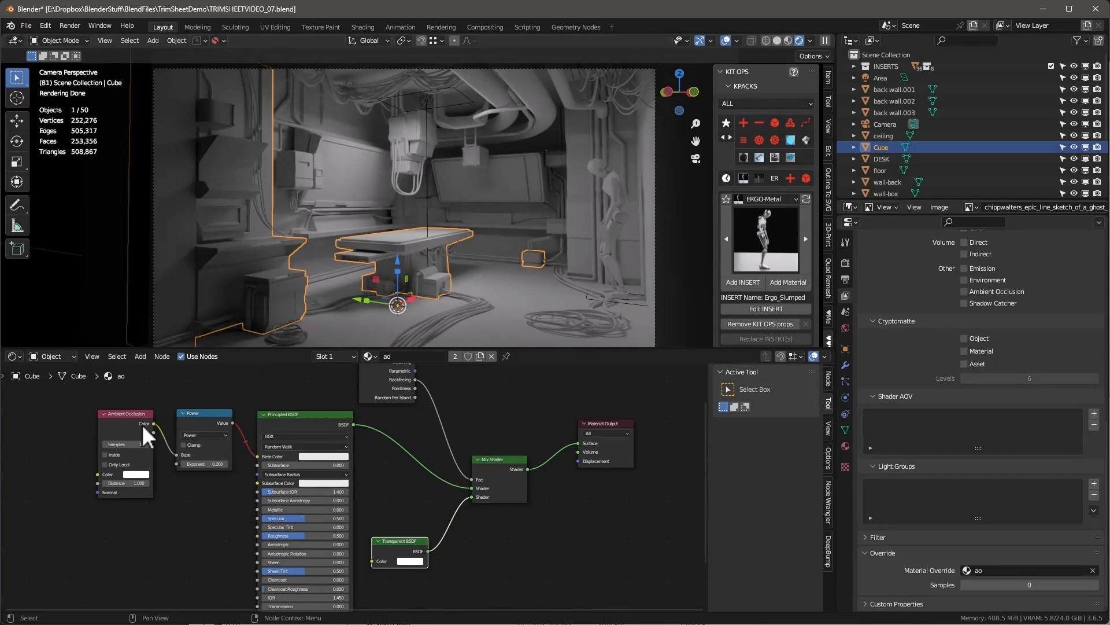
{"action": "scroll", "coordinate": [126, 406], "scroll_direction": "up", "scroll_amount": 2}
{"action": "scroll", "coordinate": [126, 404], "scroll_direction": "down", "scroll_amount": 2}
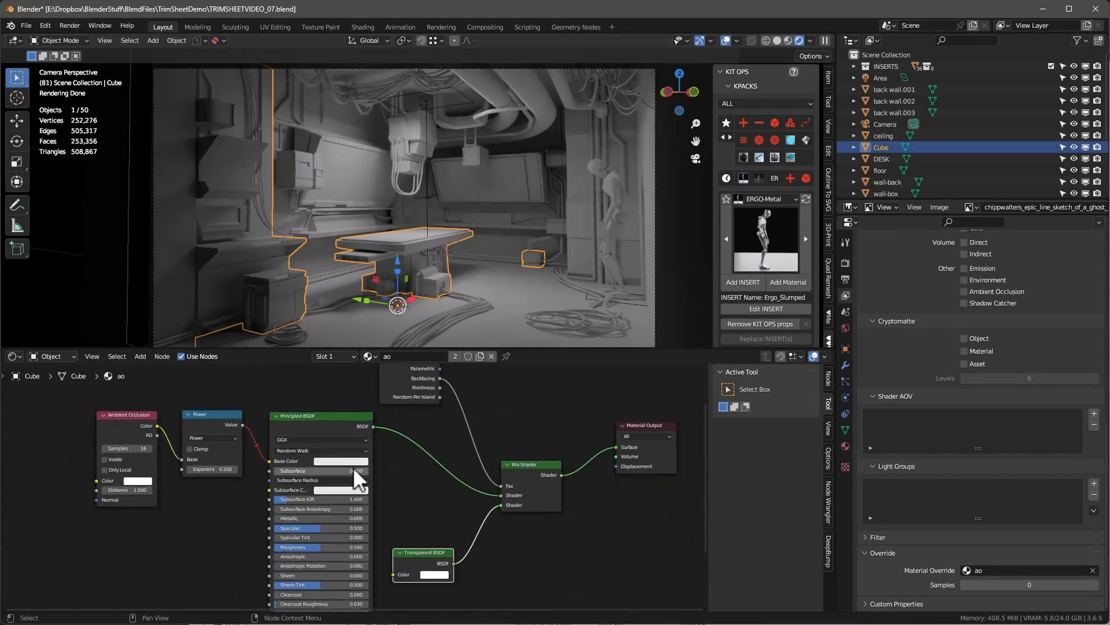
{"action": "left_click", "coordinate": [360, 462]}
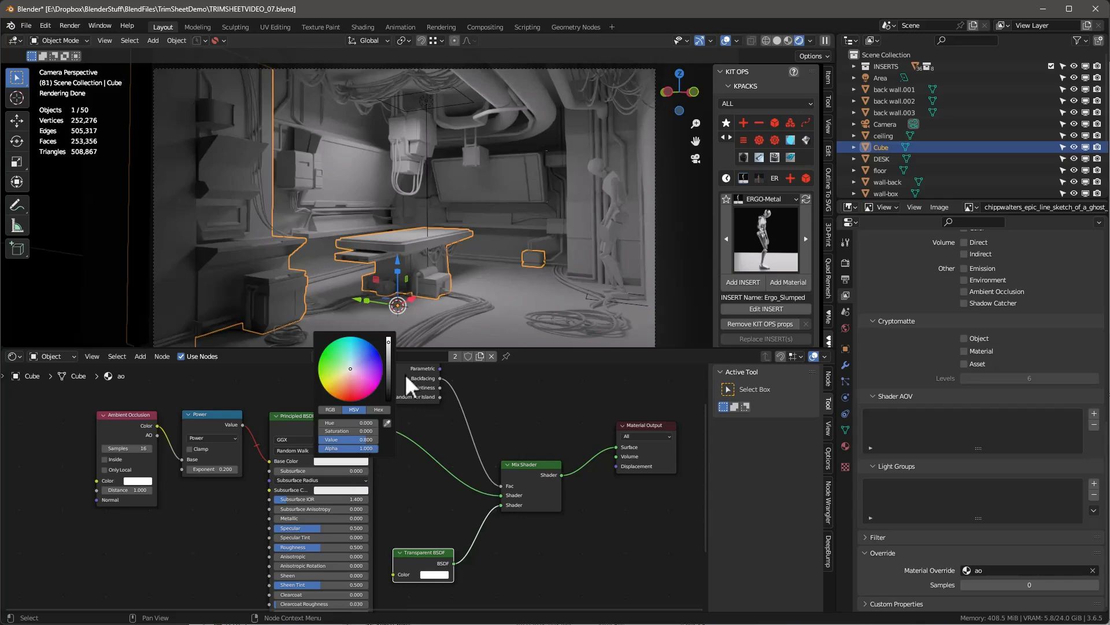
{"action": "left_click", "coordinate": [359, 460]}
{"action": "left_click_drag", "start_coordinate": [361, 399], "coordinate": [346, 368]}
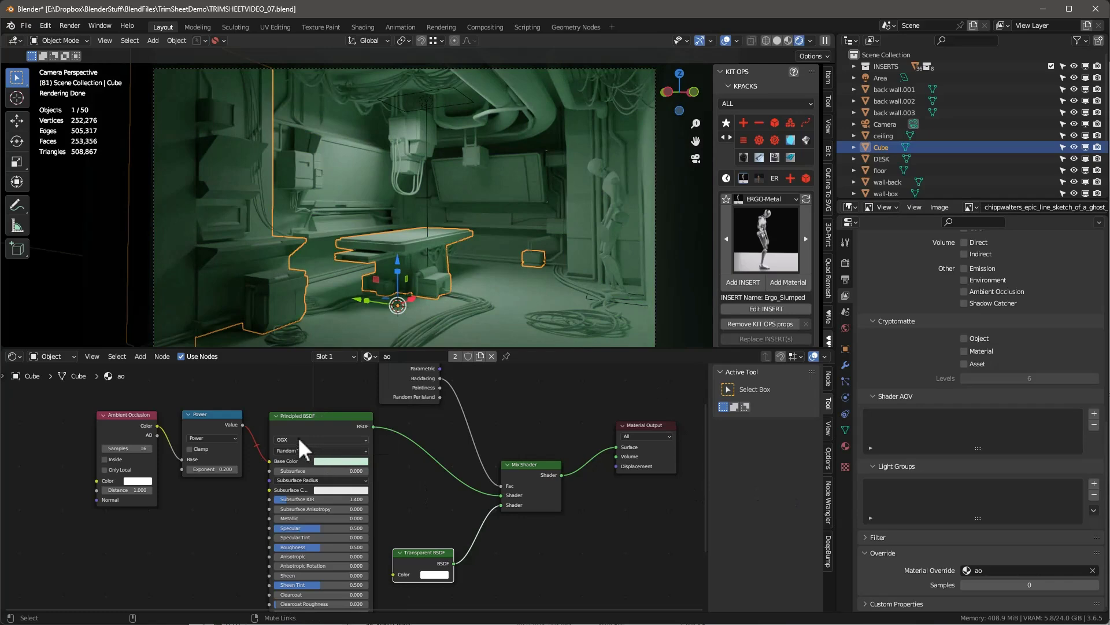
{"action": "right_click_drag", "start_coordinate": [259, 428], "coordinate": [252, 474], "text": "ctrl+alt"}
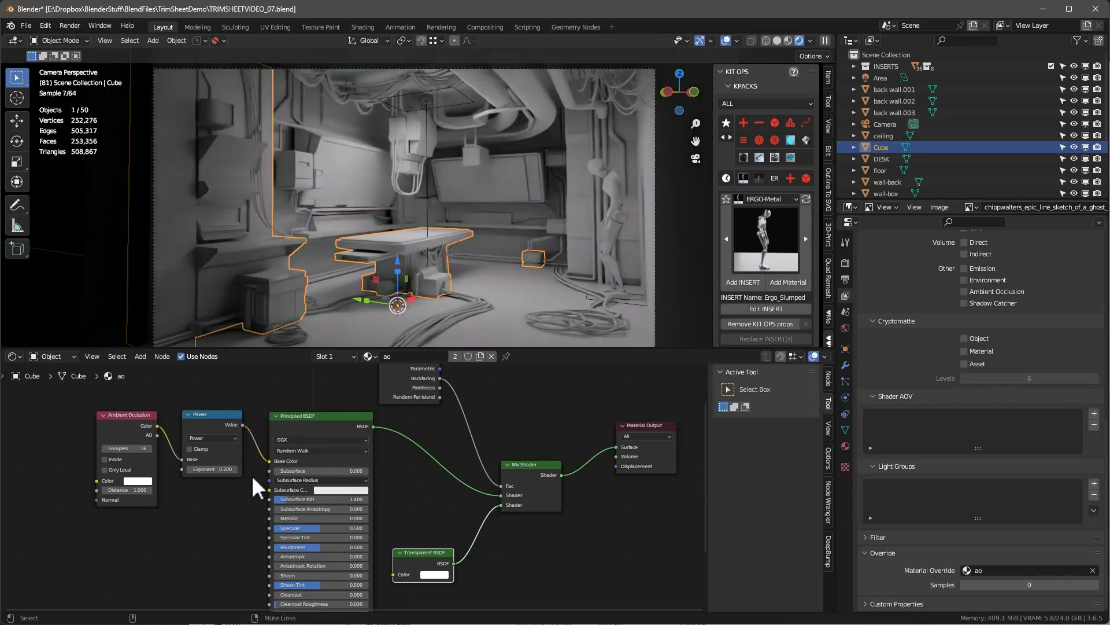
- Mute the Power node, then re-enable it
{"action": "left_click", "coordinate": [200, 414]}
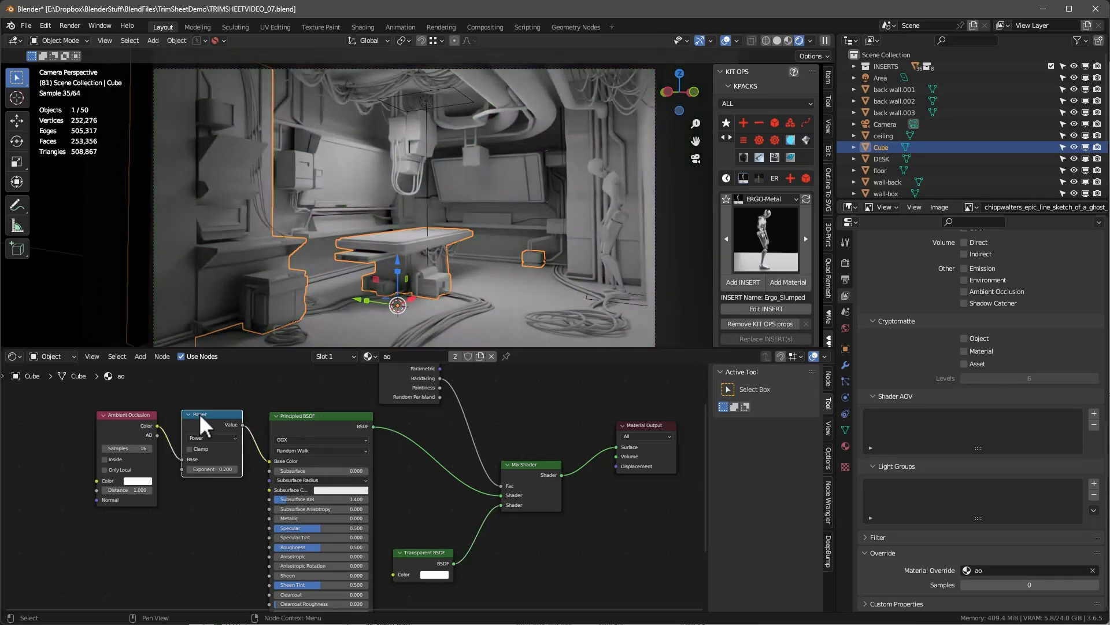
{"action": "key", "text": "m"}
{"action": "scroll", "coordinate": [125, 477], "scroll_direction": "up", "scroll_amount": 1}
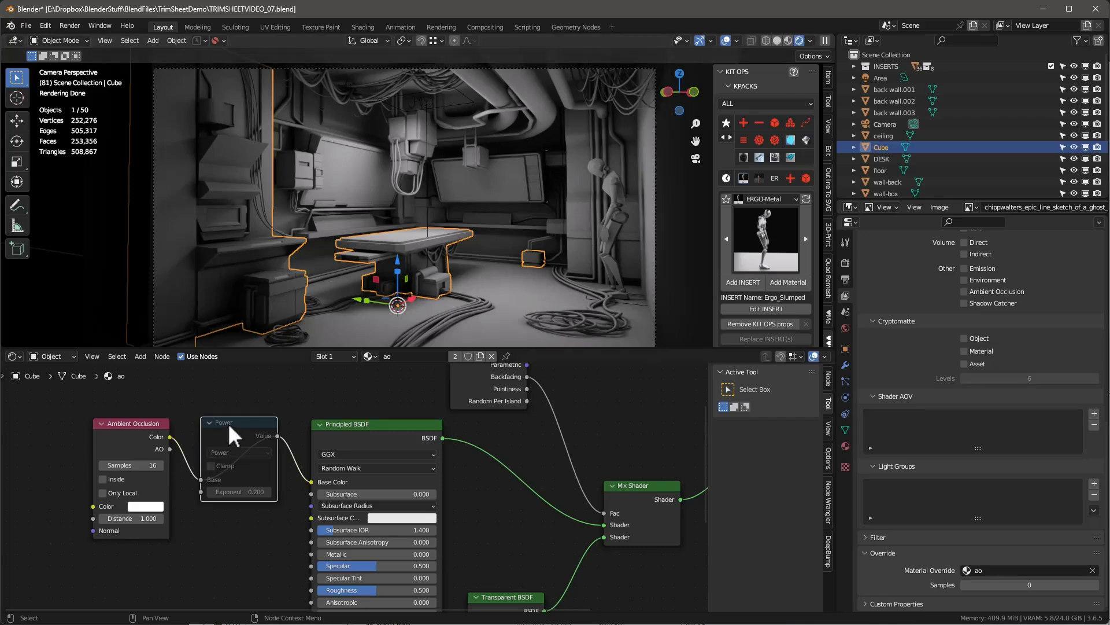
{"action": "key", "text": "m"}
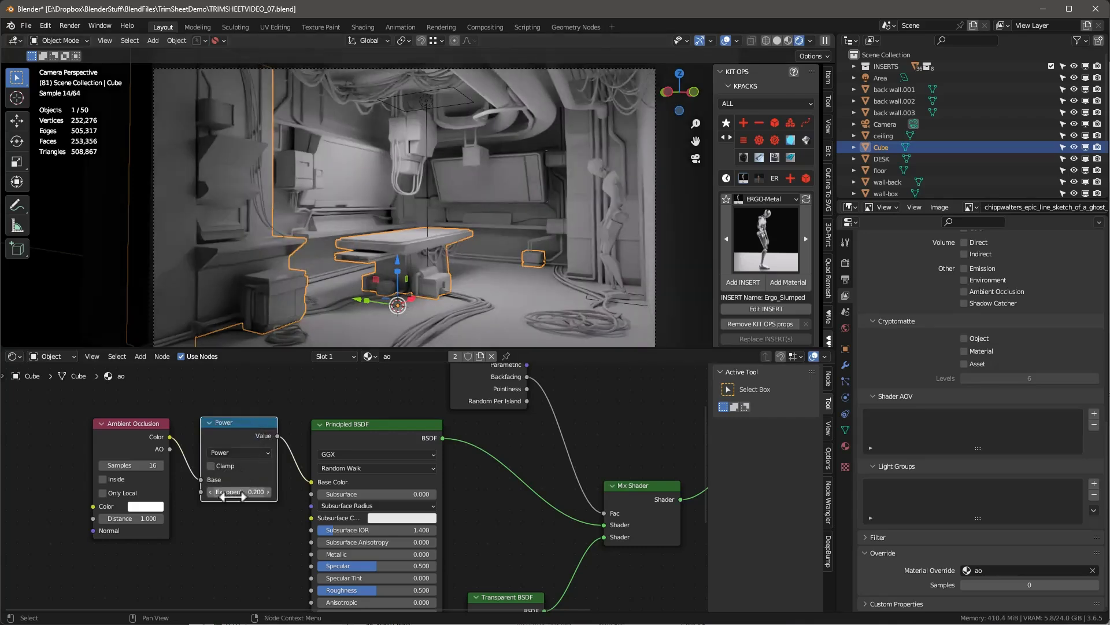
- Test Power Exponent values 2 and higher, revert to 0.200, enlarge the viewport, and switch to Discord
{"action": "scroll", "coordinate": [232, 495], "scroll_direction": "up", "scroll_amount": 2}
{"action": "left_click", "coordinate": [243, 489]}
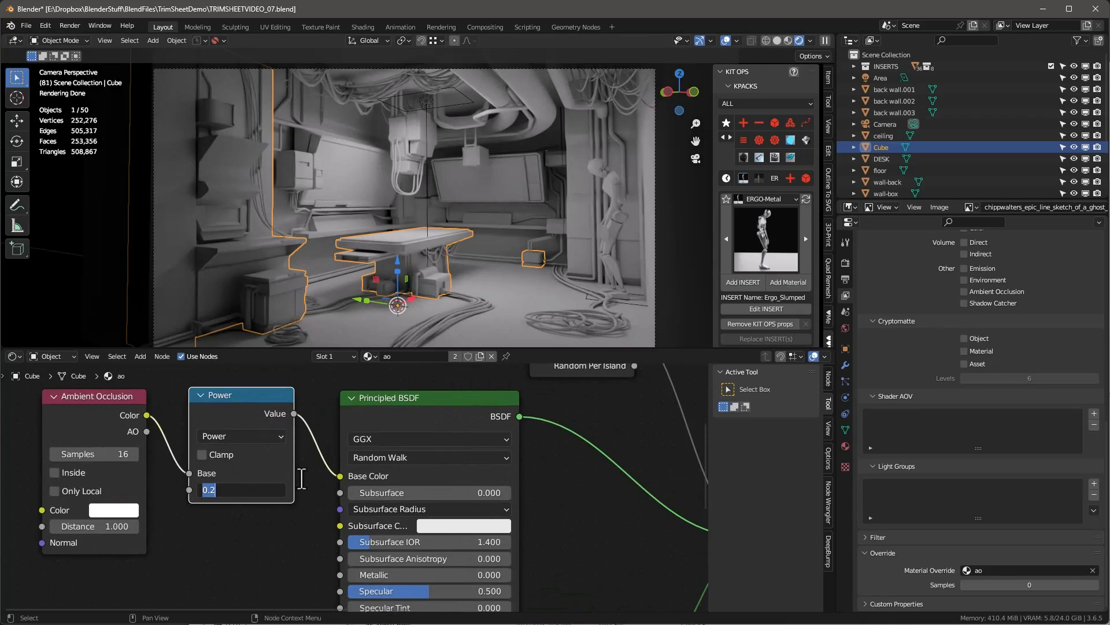
{"action": "type", "text": "2"}
{"action": "key", "text": "Return"}
{"action": "left_click_drag", "start_coordinate": [262, 490], "coordinate": [194, 473]}
{"action": "middle_click_drag", "start_coordinate": [194, 473], "coordinate": [306, 515]}
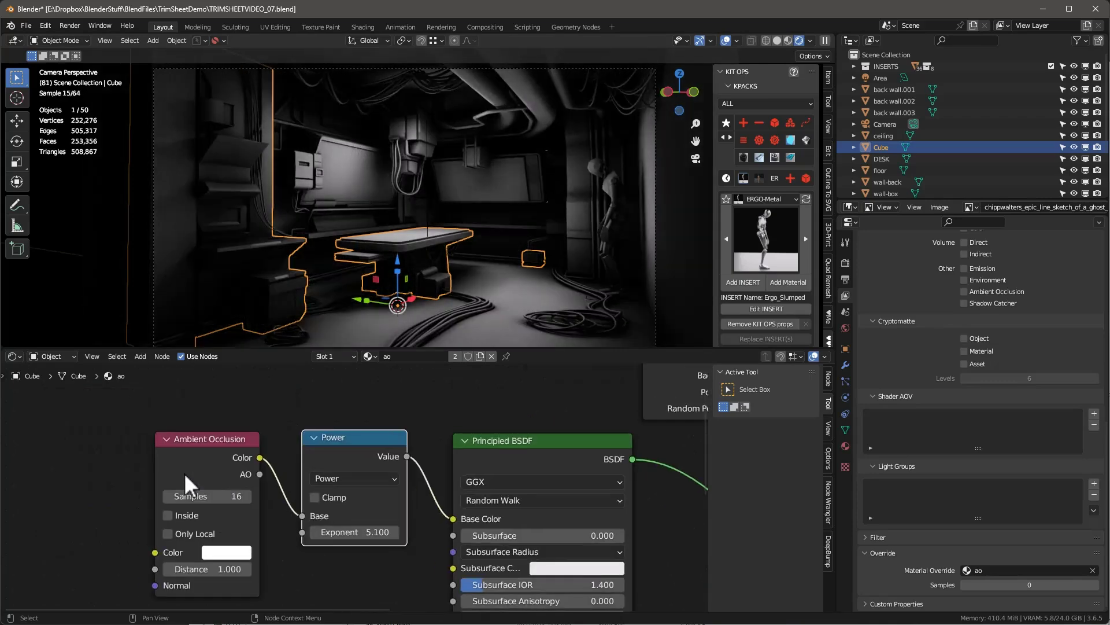
{"action": "key", "text": "ctrl+z"}
{"action": "key", "text": "ctrl+z"}
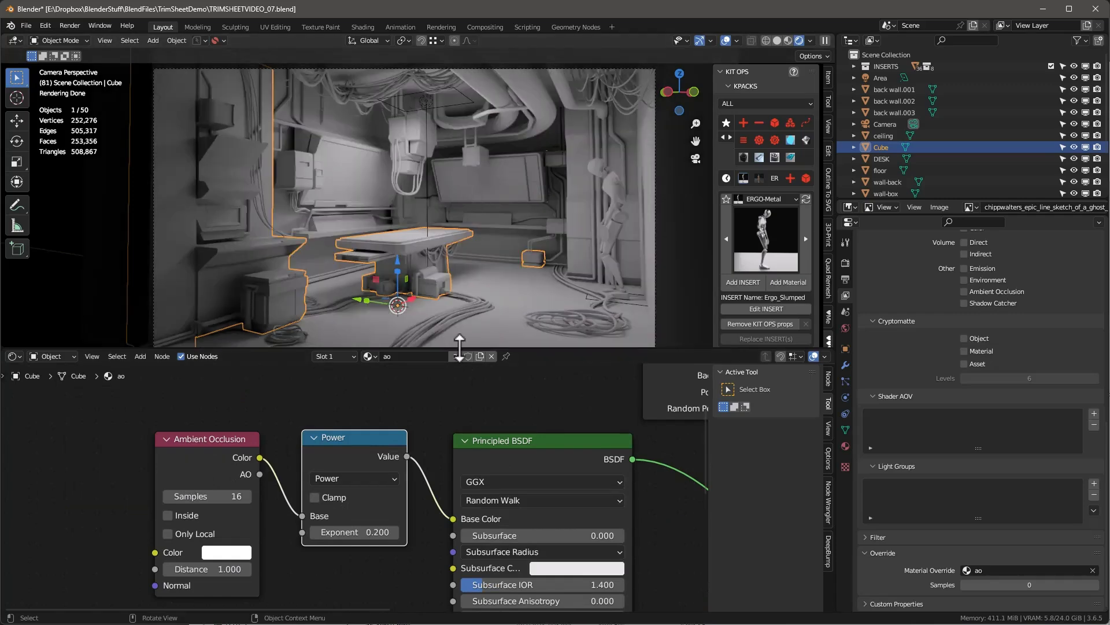
{"action": "left_click_drag", "start_coordinate": [462, 349], "coordinate": [466, 426]}
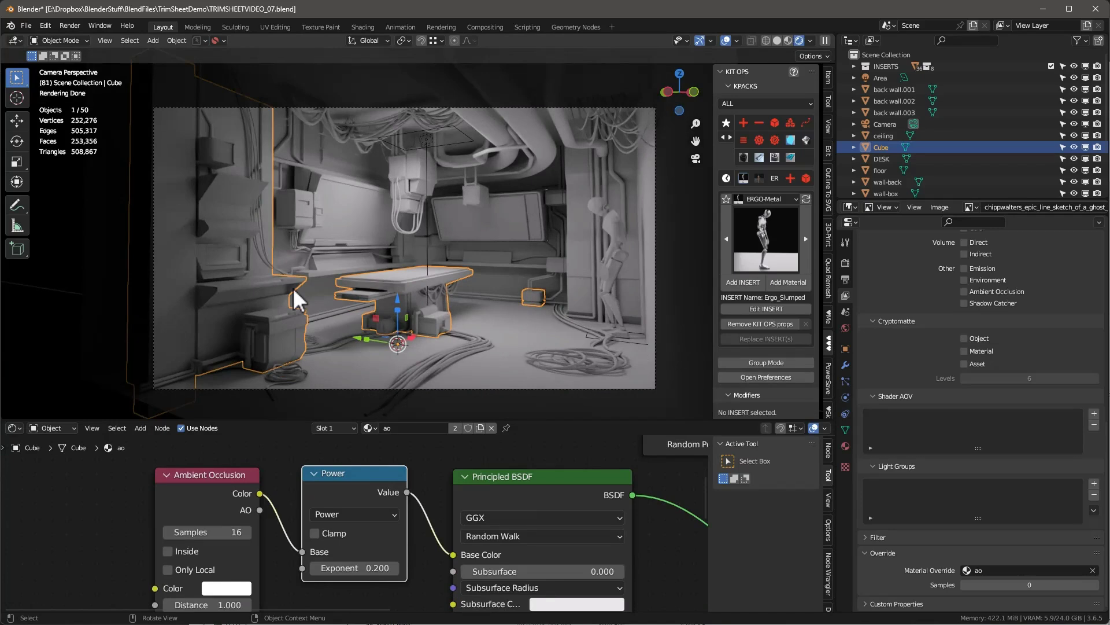
{"action": "key", "text": "alt+Tab"}
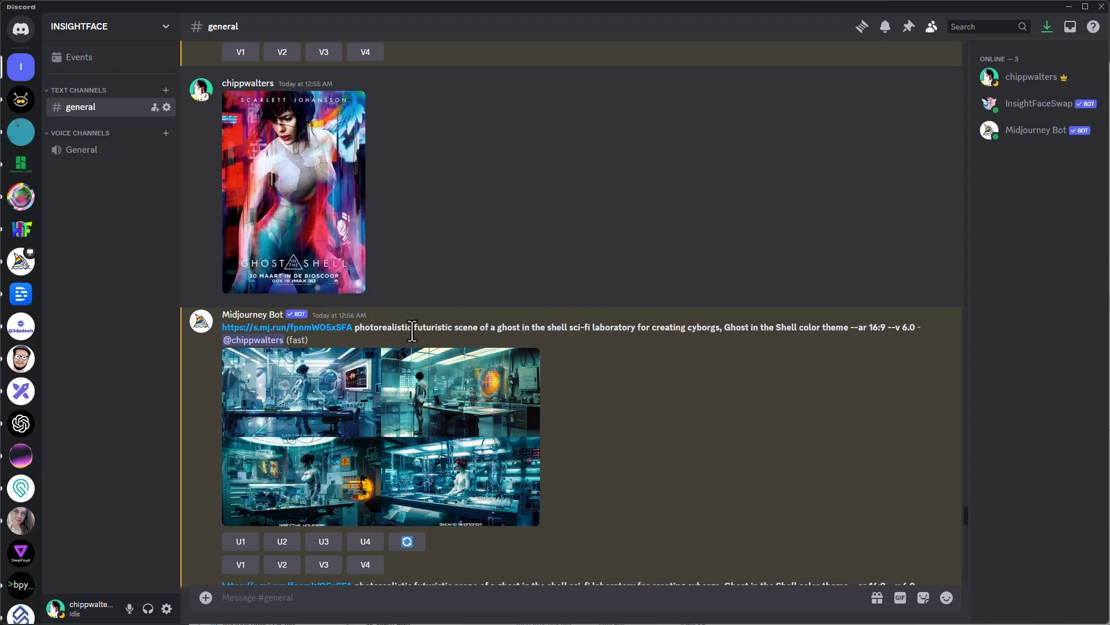
- Browse the #general Midjourney results and enlarge Image #1, the glowing-ring lab with a figure on the table
{"action": "left_click_drag", "start_coordinate": [387, 328], "coordinate": [756, 327]}
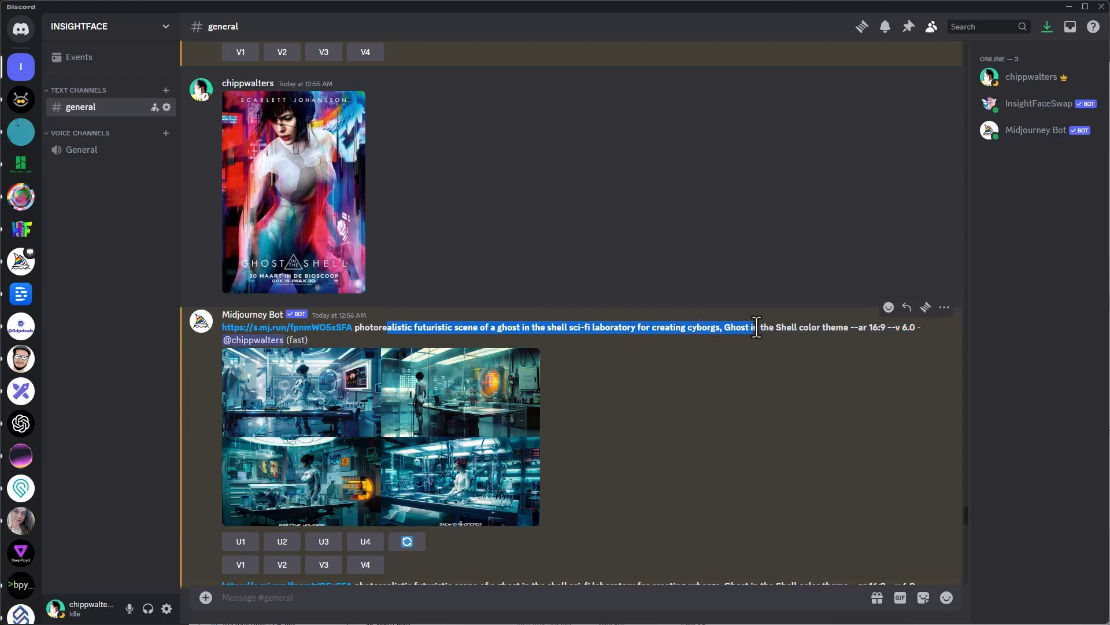
{"action": "left_click", "coordinate": [774, 327]}
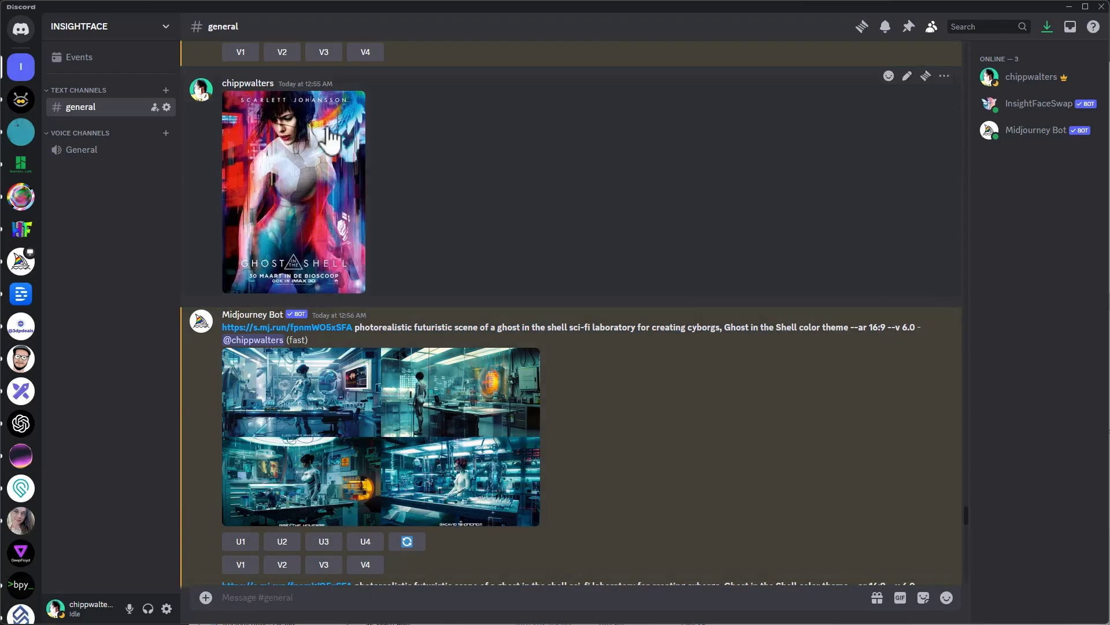
{"action": "scroll", "coordinate": [664, 391], "scroll_direction": "down", "scroll_amount": 3}
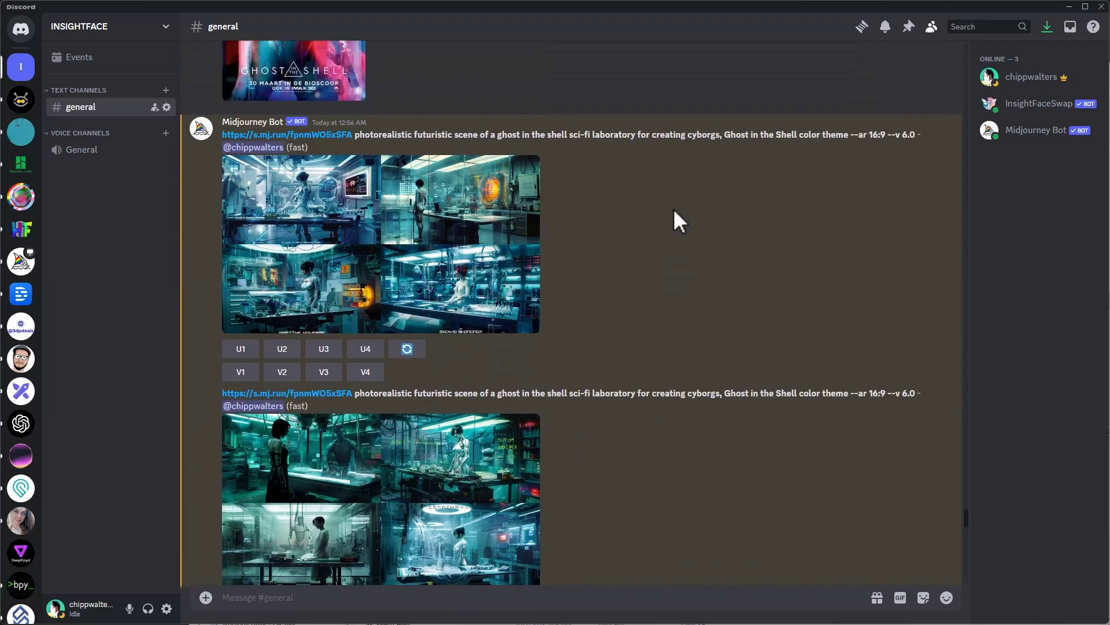
{"action": "scroll", "coordinate": [699, 257], "scroll_direction": "down", "scroll_amount": 10}
{"action": "scroll", "coordinate": [700, 237], "scroll_direction": "down", "scroll_amount": 7}
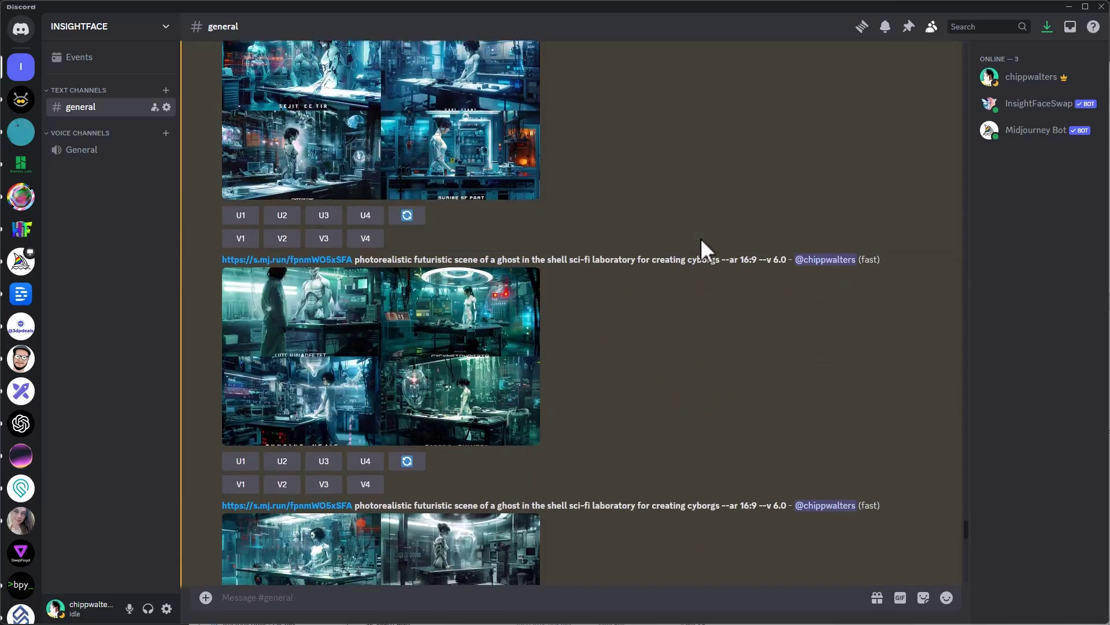
{"action": "scroll", "coordinate": [702, 234], "scroll_direction": "down", "scroll_amount": 3}
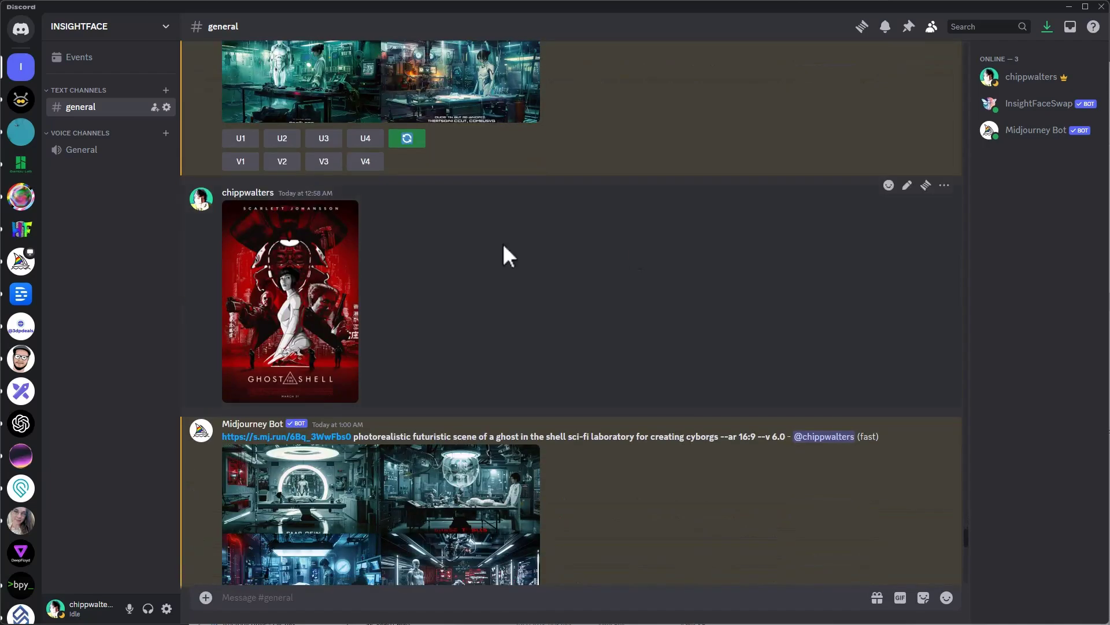
{"action": "scroll", "coordinate": [692, 284], "scroll_direction": "down", "scroll_amount": 4}
{"action": "scroll", "coordinate": [694, 270], "scroll_direction": "down", "scroll_amount": 10}
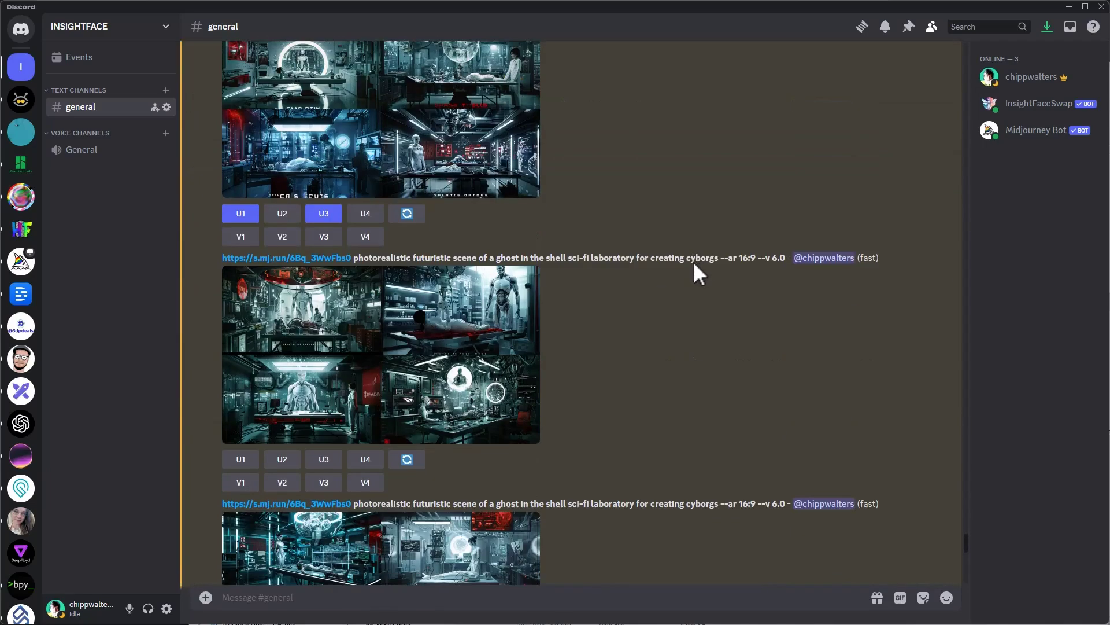
{"action": "scroll", "coordinate": [699, 247], "scroll_direction": "down", "scroll_amount": 3}
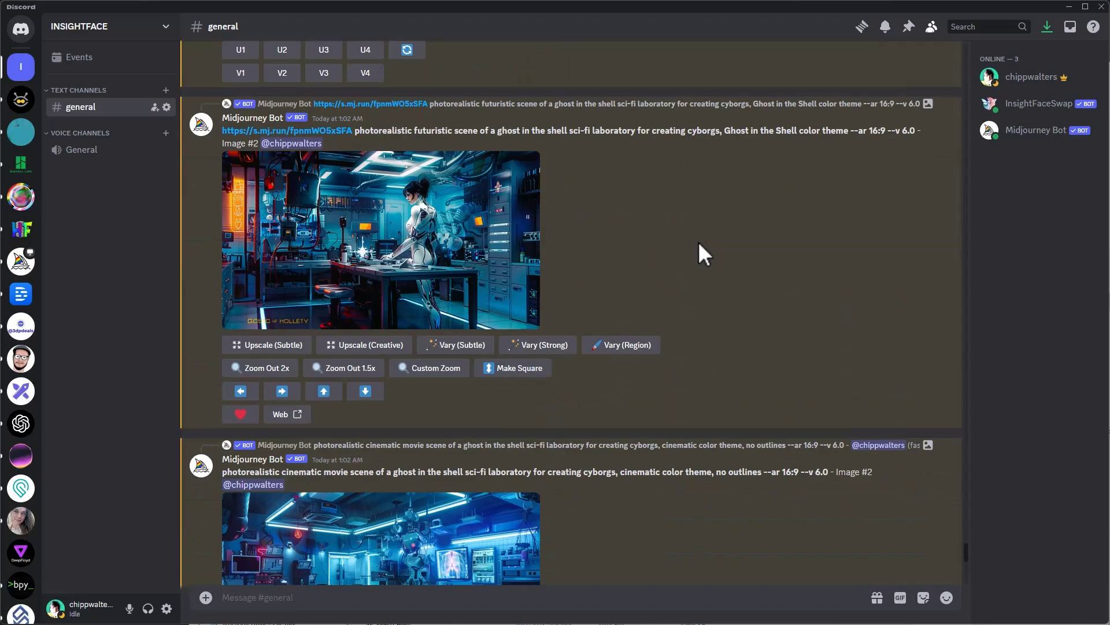
{"action": "scroll", "coordinate": [735, 240], "scroll_direction": "down", "scroll_amount": 12}
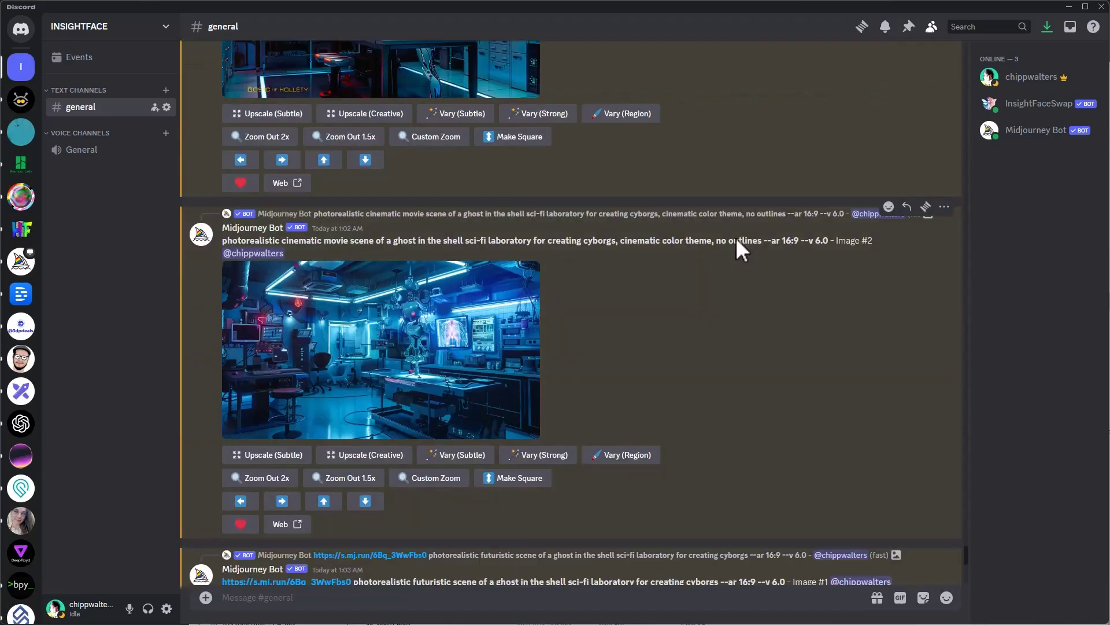
{"action": "scroll", "coordinate": [739, 233], "scroll_direction": "down", "scroll_amount": 15}
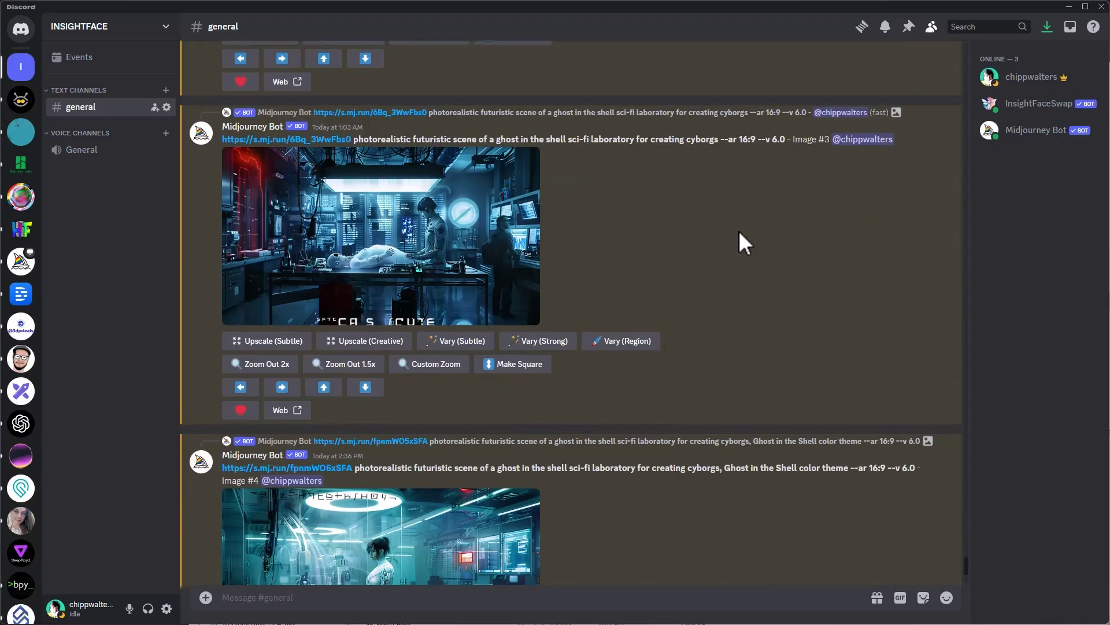
{"action": "scroll", "coordinate": [738, 236], "scroll_direction": "down", "scroll_amount": 1}
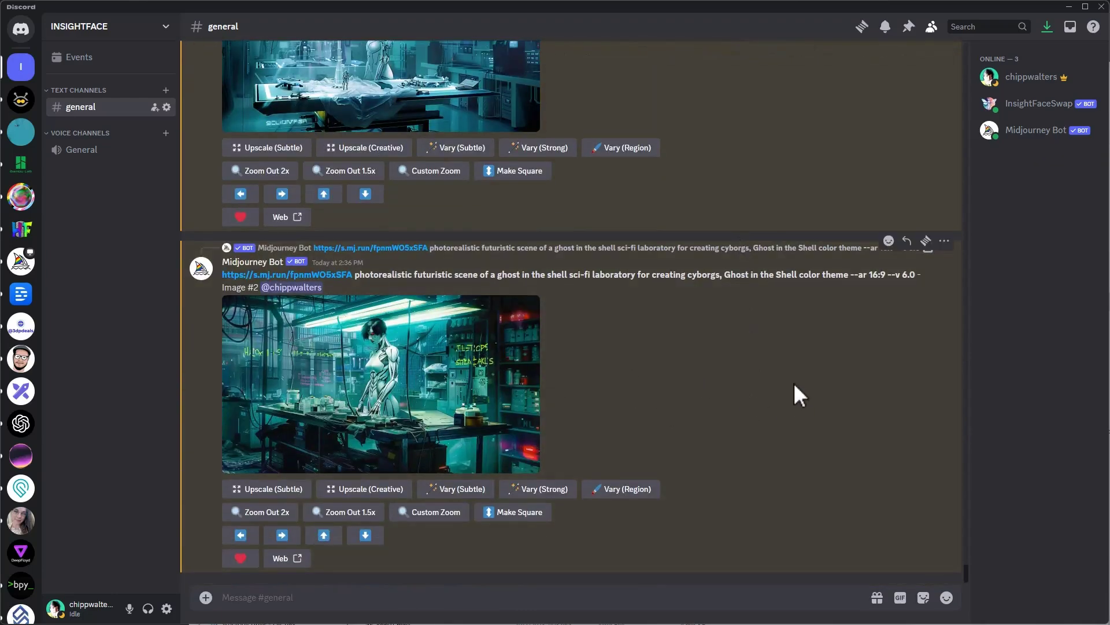
{"action": "scroll", "coordinate": [793, 382], "scroll_direction": "up", "scroll_amount": 15}
{"action": "scroll", "coordinate": [796, 364], "scroll_direction": "up", "scroll_amount": 2}
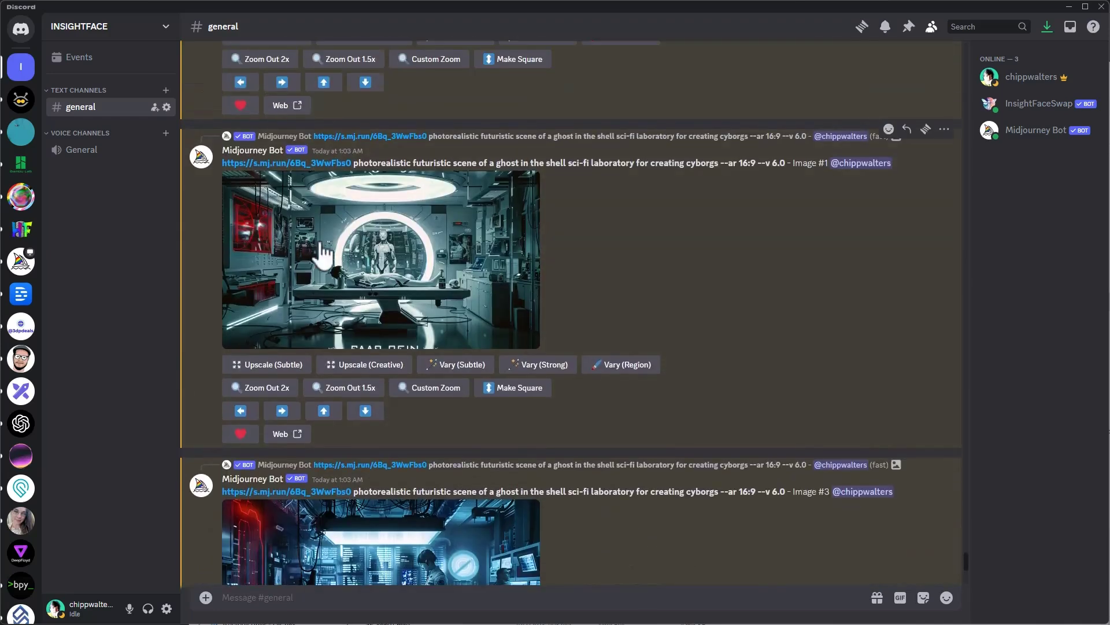
{"action": "scroll", "coordinate": [758, 330], "scroll_direction": "down", "scroll_amount": 5}
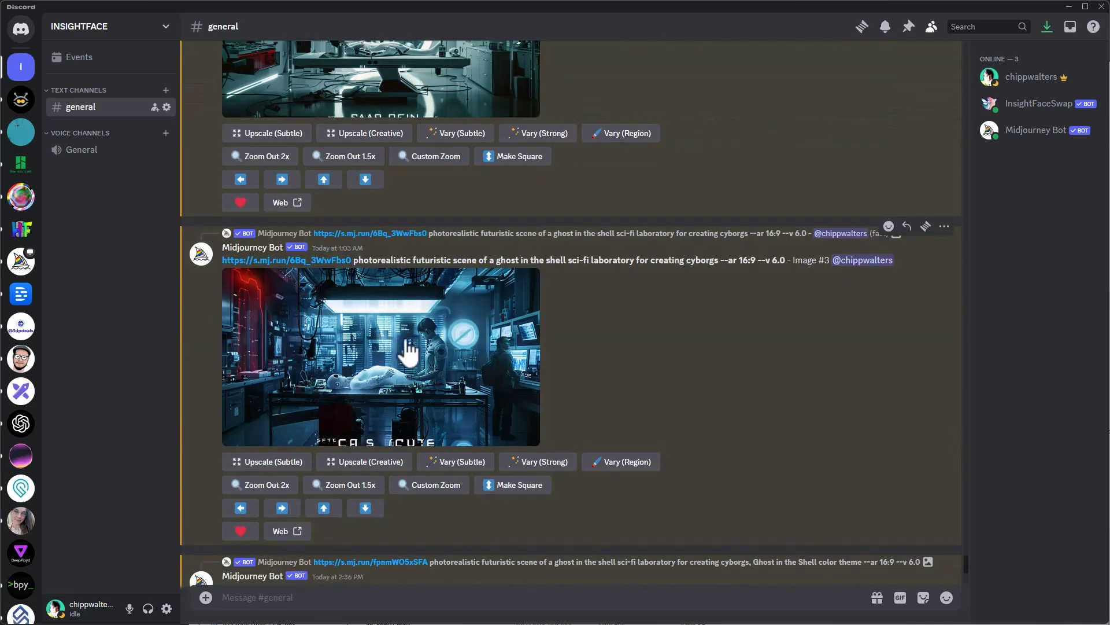
{"action": "scroll", "coordinate": [723, 381], "scroll_direction": "up", "scroll_amount": 4}
{"action": "scroll", "coordinate": [781, 353], "scroll_direction": "up", "scroll_amount": 12}
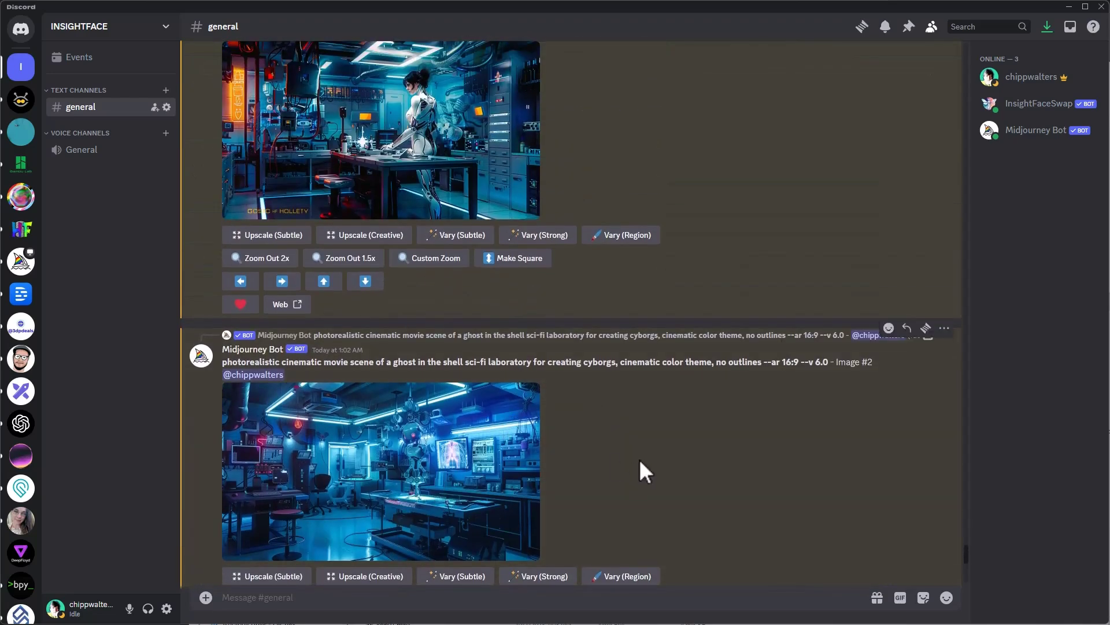
{"action": "scroll", "coordinate": [641, 457], "scroll_direction": "up", "scroll_amount": 2}
{"action": "scroll", "coordinate": [633, 415], "scroll_direction": "down", "scroll_amount": 1}
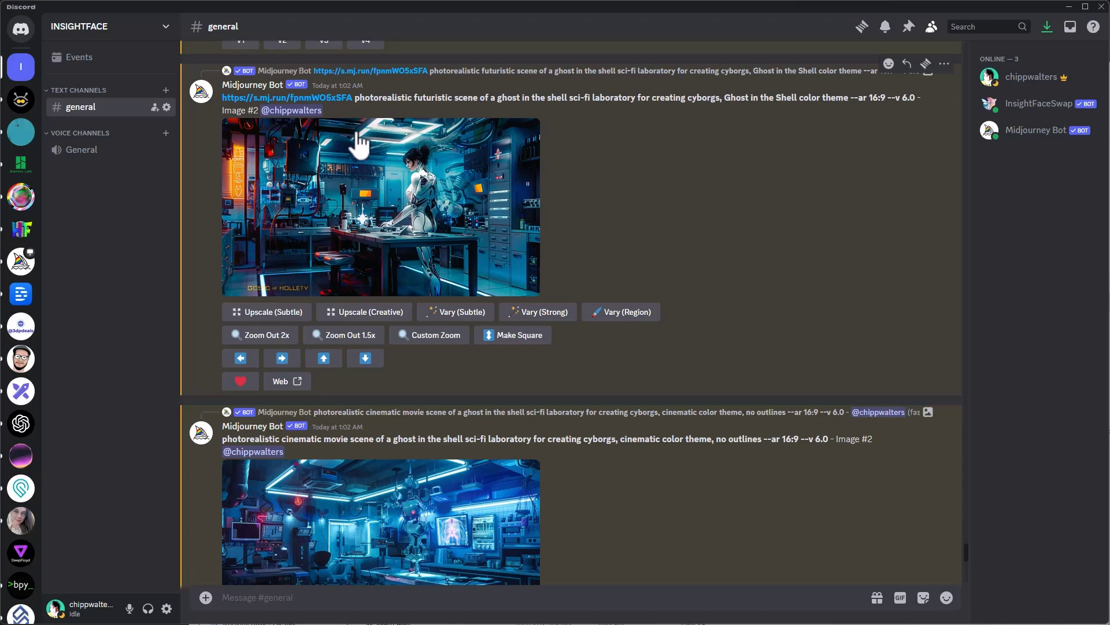
{"action": "scroll", "coordinate": [712, 322], "scroll_direction": "down", "scroll_amount": 3}
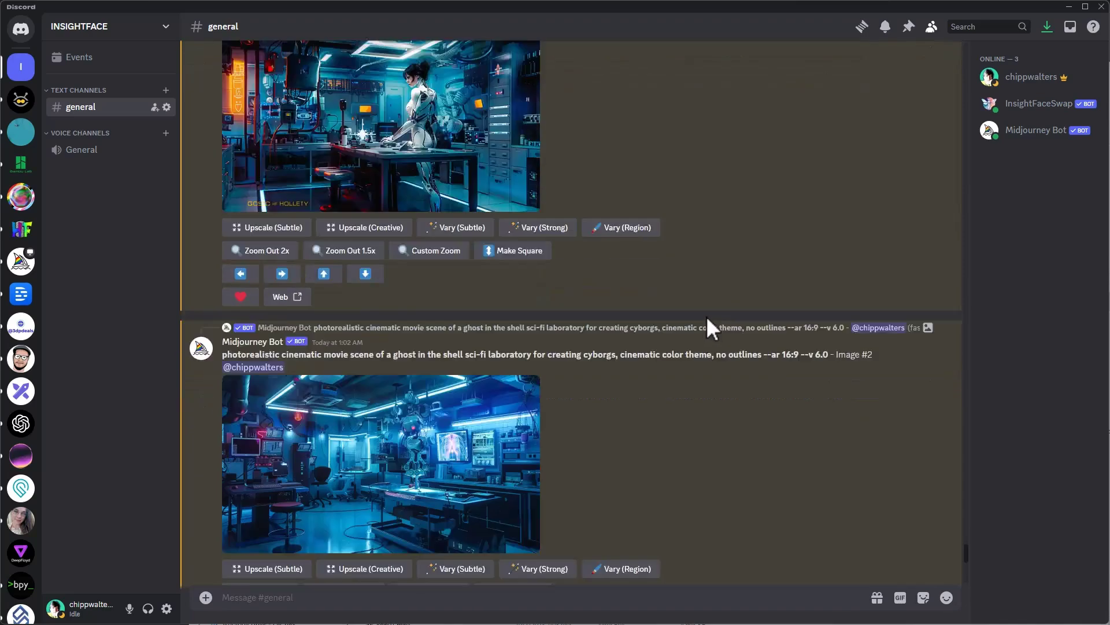
{"action": "scroll", "coordinate": [702, 370], "scroll_direction": "down", "scroll_amount": 4}
{"action": "scroll", "coordinate": [706, 351], "scroll_direction": "down", "scroll_amount": 6}
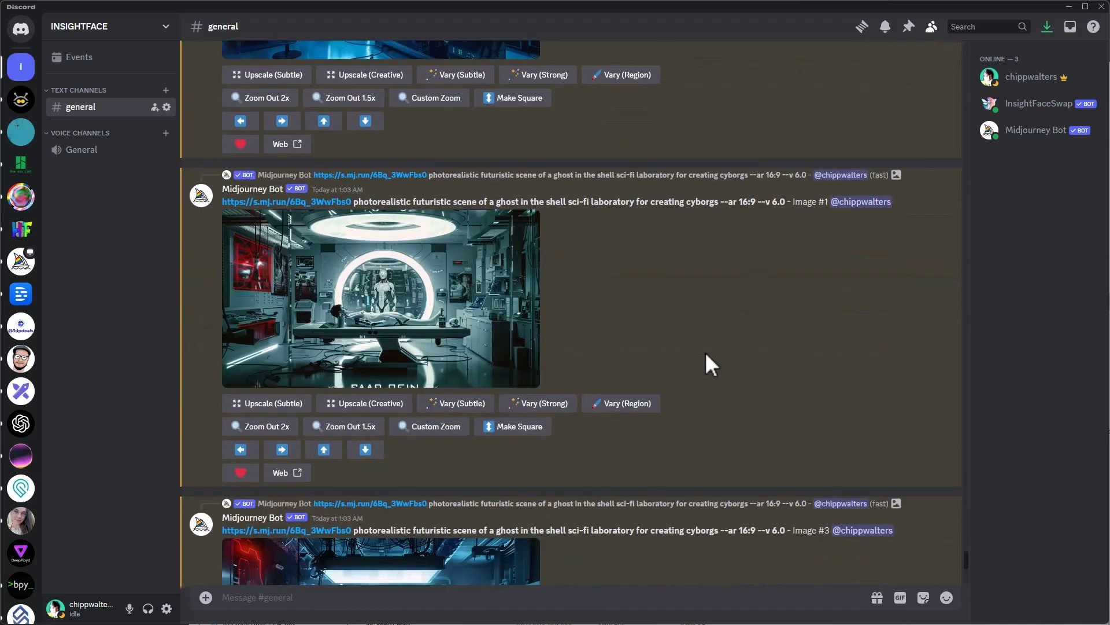
{"action": "scroll", "coordinate": [707, 351], "scroll_direction": "up", "scroll_amount": 3}
{"action": "scroll", "coordinate": [645, 345], "scroll_direction": "up", "scroll_amount": 1}
{"action": "scroll", "coordinate": [617, 357], "scroll_direction": "up", "scroll_amount": 3}
{"action": "scroll", "coordinate": [429, 354], "scroll_direction": "down", "scroll_amount": 2}
{"action": "left_click", "coordinate": [428, 353]}
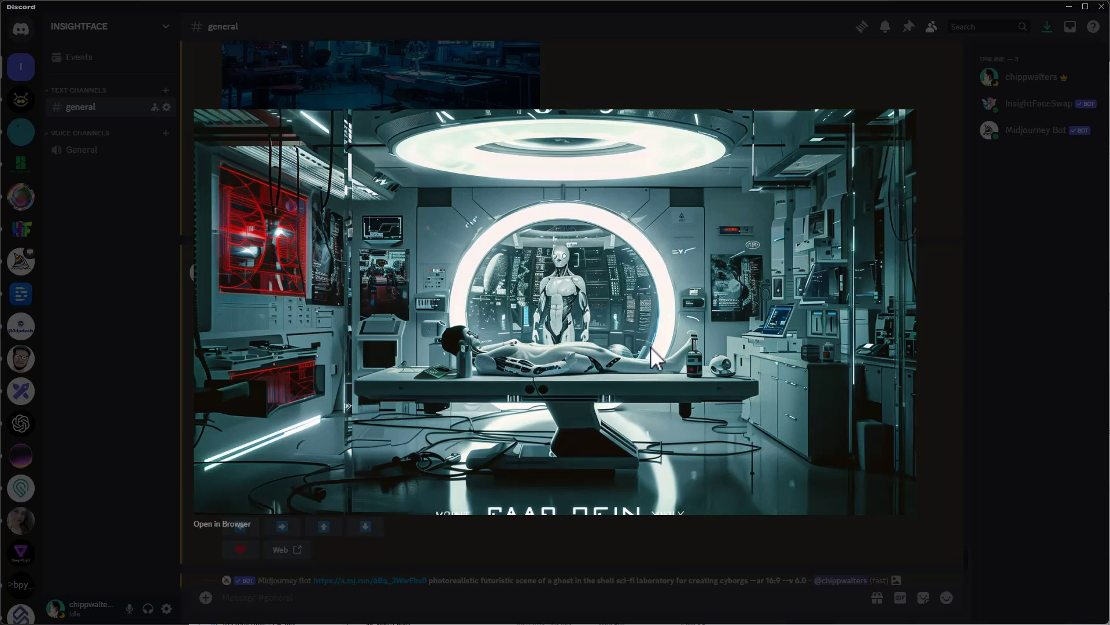
- Save the enlarged image as 'color' in TrimSheetDemo, then close the preview
{"action": "right_click", "coordinate": [658, 258]}
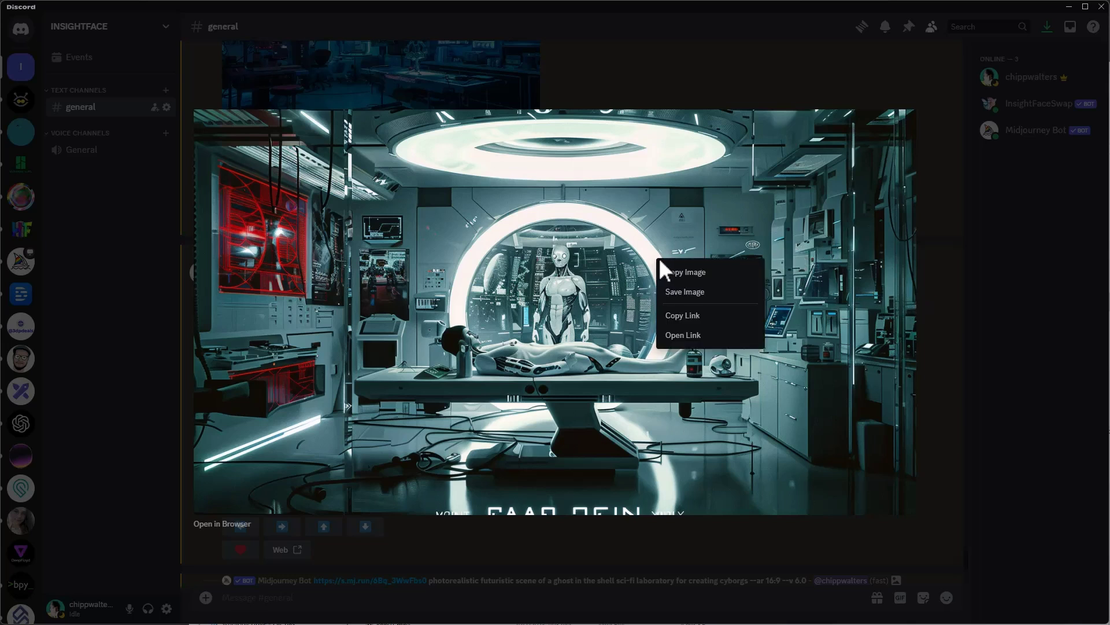
{"action": "left_click", "coordinate": [690, 294]}
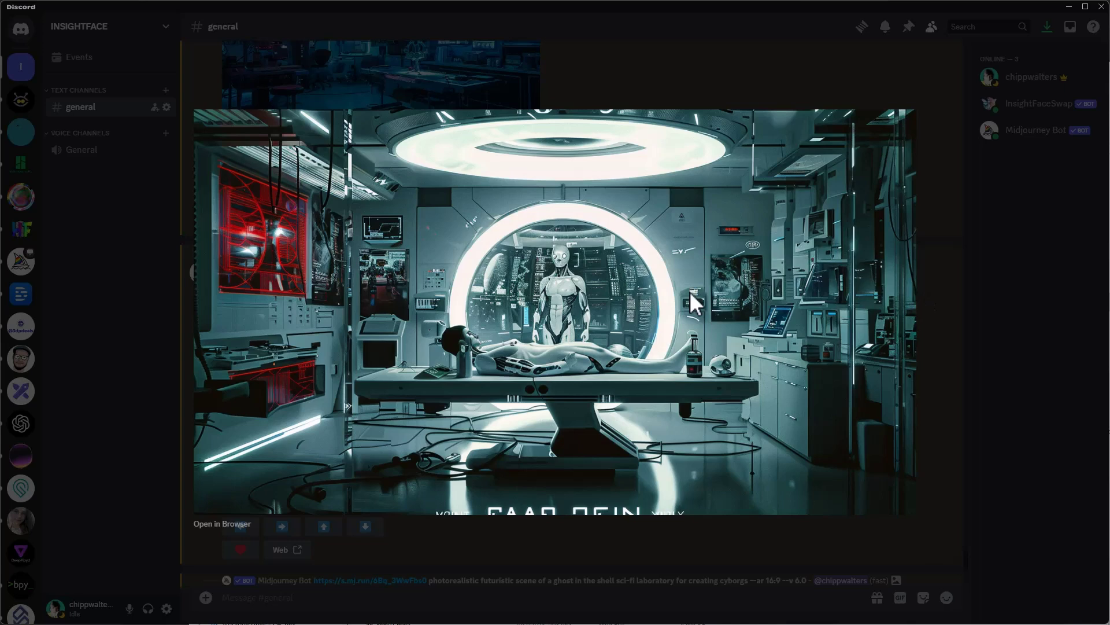
{"action": "type", "text": "colorthe"}
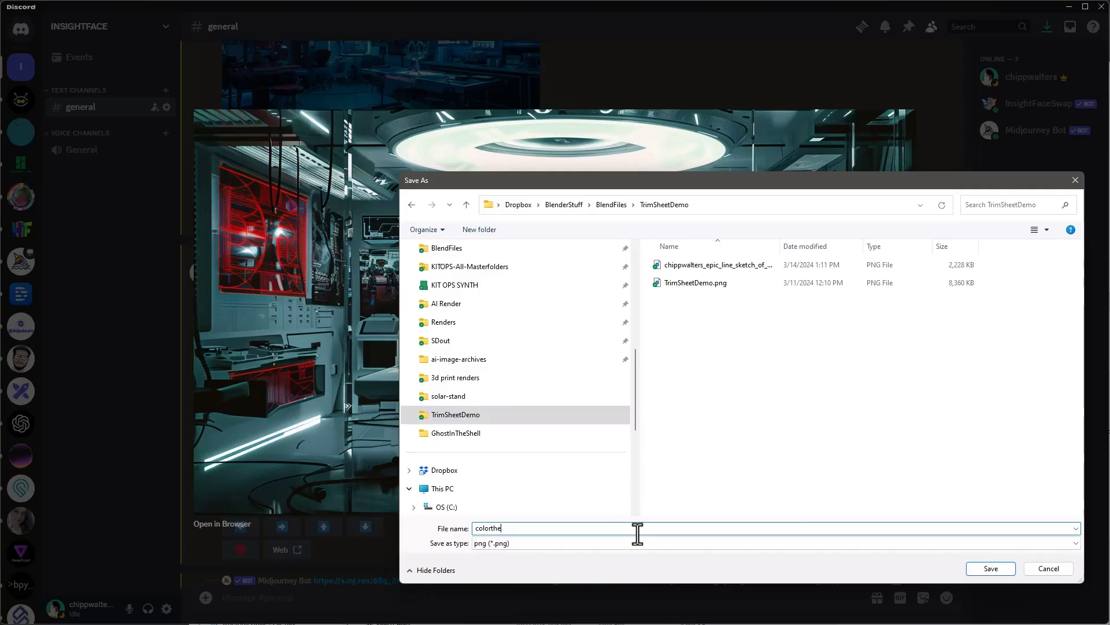
{"action": "key", "text": "Return"}
{"action": "key", "text": "Escape"}
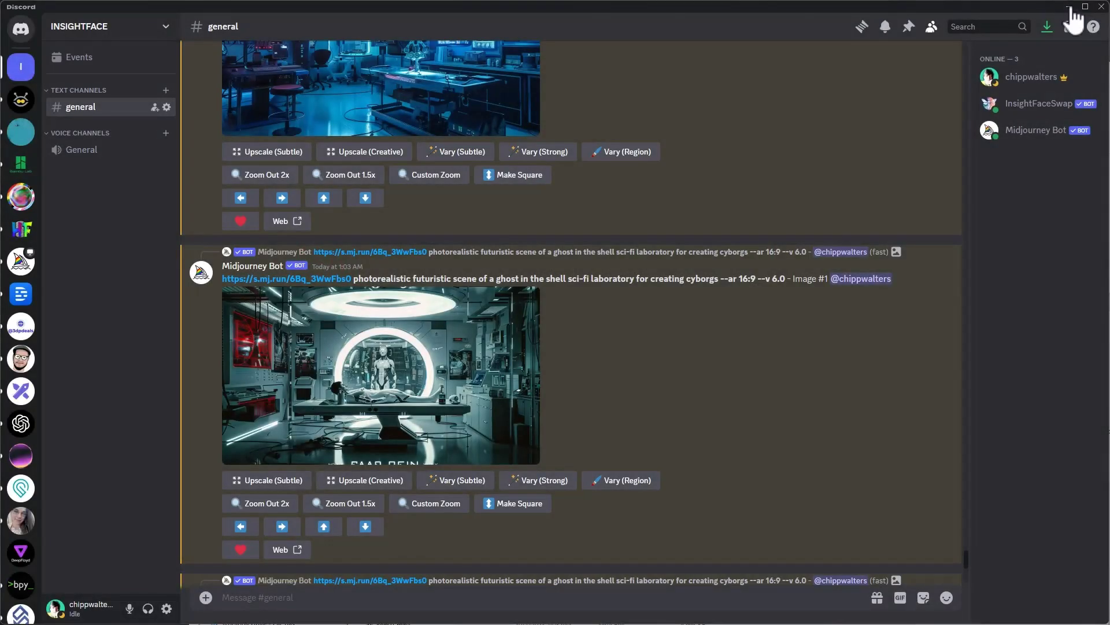
- Back in Blender, load colortheme.png in the Image Editor and enlarge the 3D view
{"action": "left_click", "coordinate": [1069, 7]}
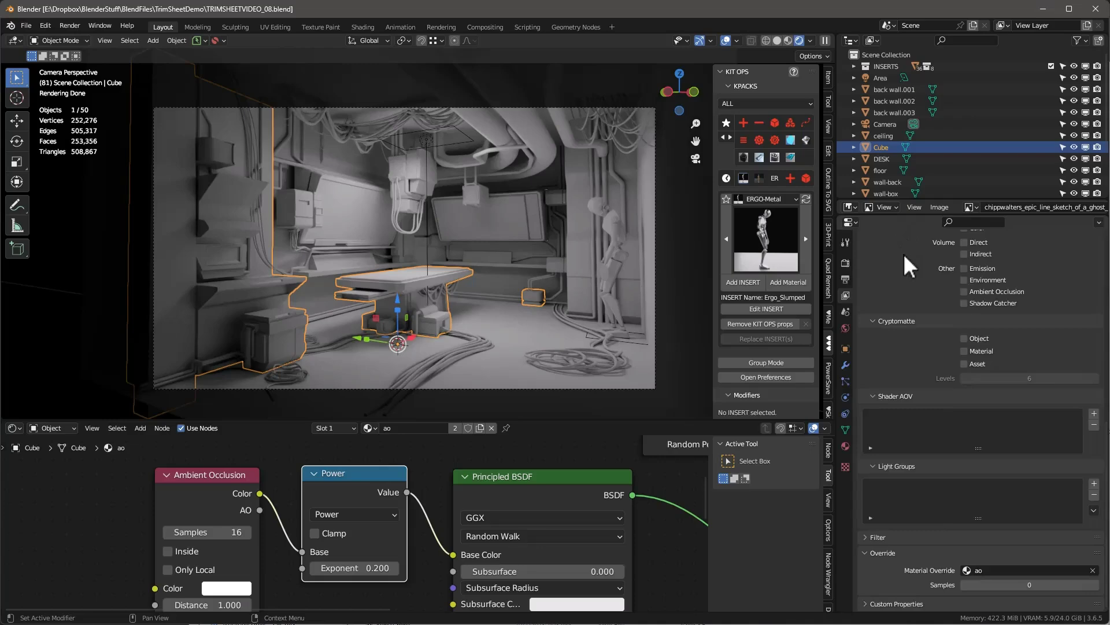
{"action": "left_click_drag", "start_coordinate": [901, 215], "coordinate": [921, 401]}
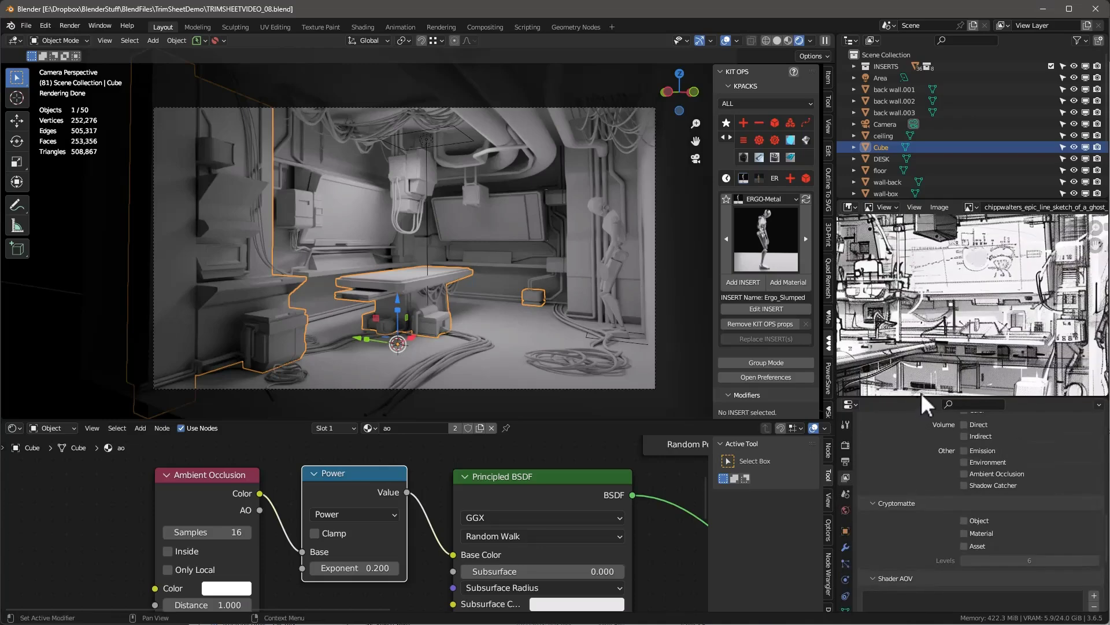
{"action": "left_click", "coordinate": [939, 208]}
{"action": "left_click", "coordinate": [953, 231]}
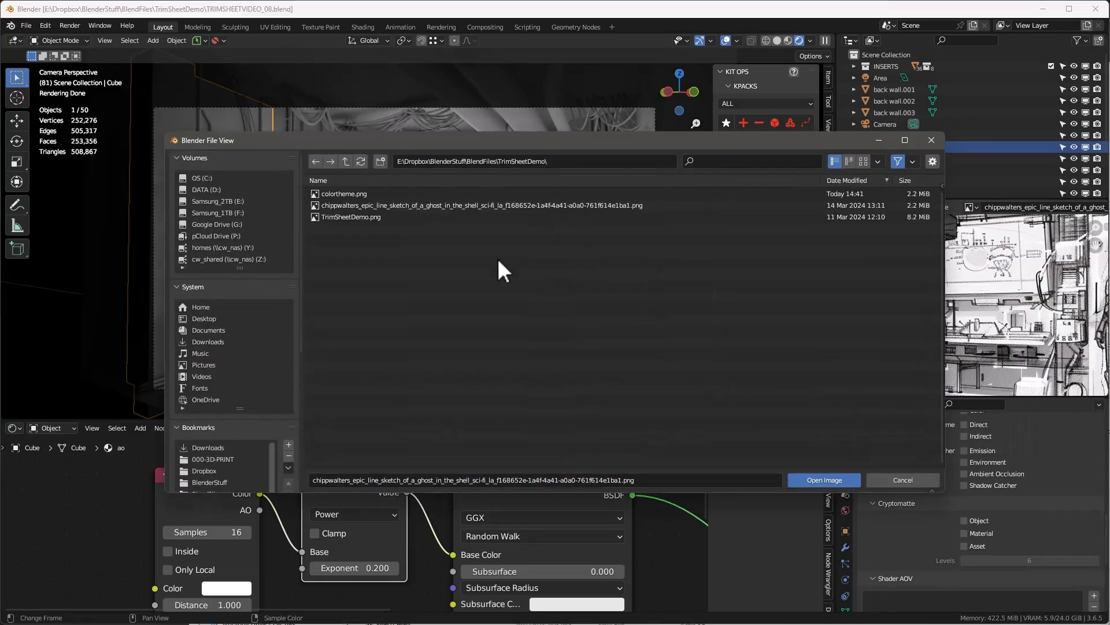
{"action": "double_click", "coordinate": [344, 193]}
{"action": "scroll", "coordinate": [952, 307], "scroll_direction": "up", "scroll_amount": 3}
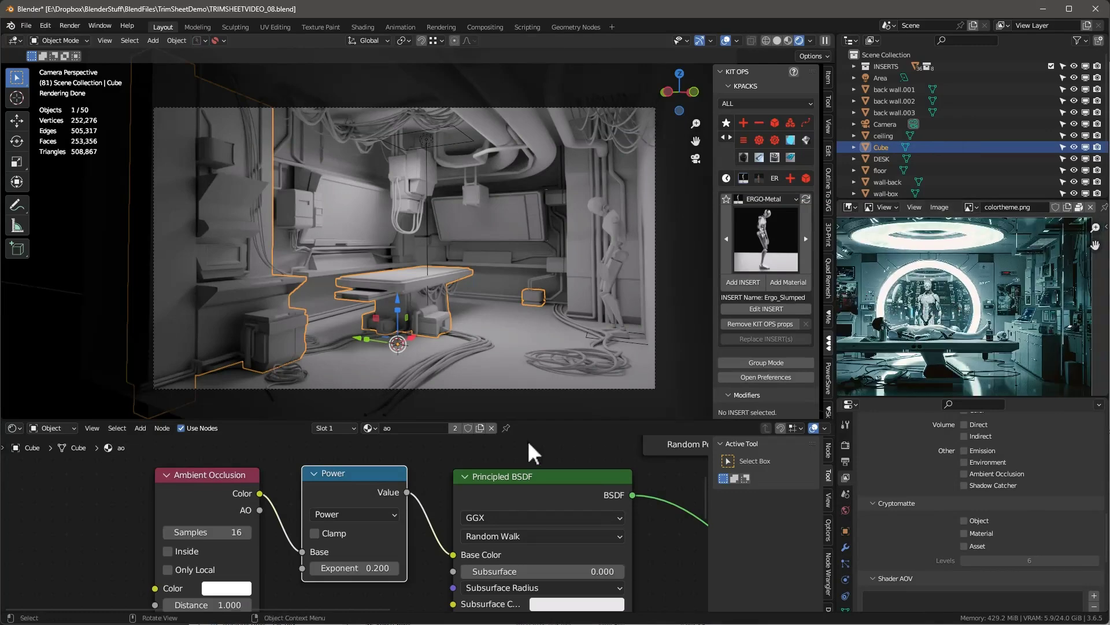
{"action": "left_click_drag", "start_coordinate": [529, 421], "coordinate": [537, 510]}
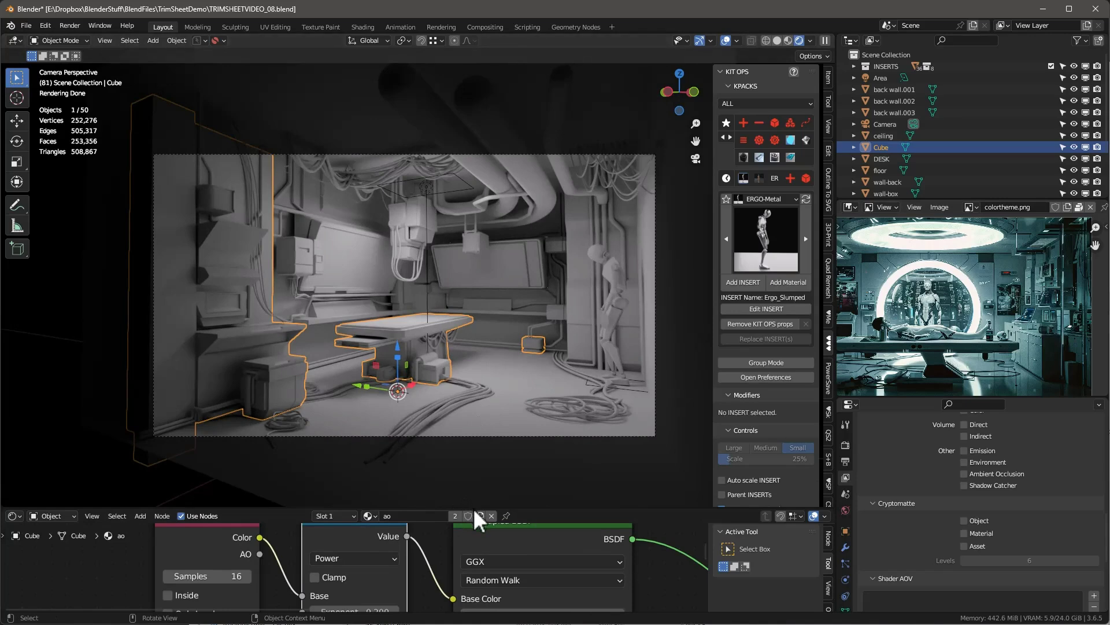
- Eyedrop a teal colour from the reference image for the Area light and brighten it
{"action": "left_click_drag", "start_coordinate": [478, 520], "coordinate": [477, 467]}
{"action": "left_click", "coordinate": [428, 163]}
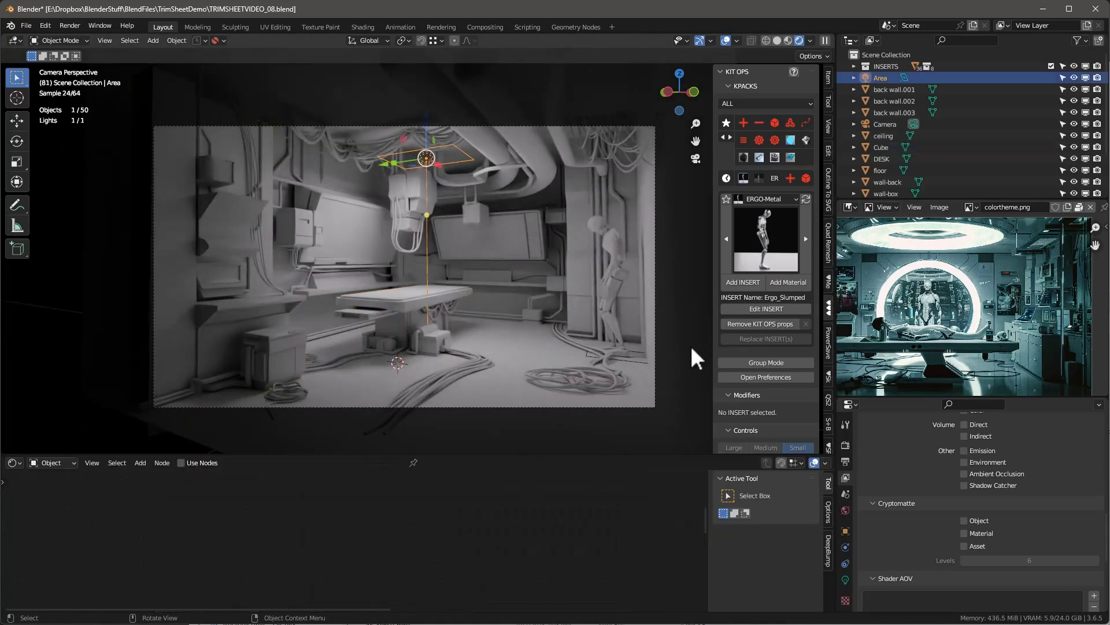
{"action": "left_click", "coordinate": [845, 579]}
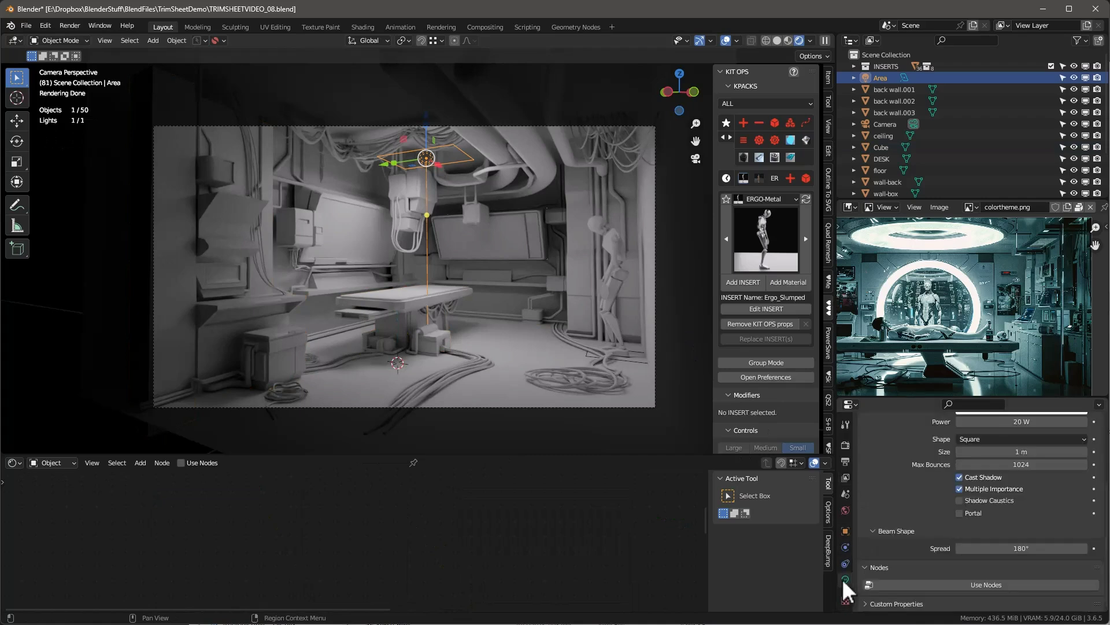
{"action": "left_click", "coordinate": [983, 478]}
{"action": "left_click", "coordinate": [1076, 439]}
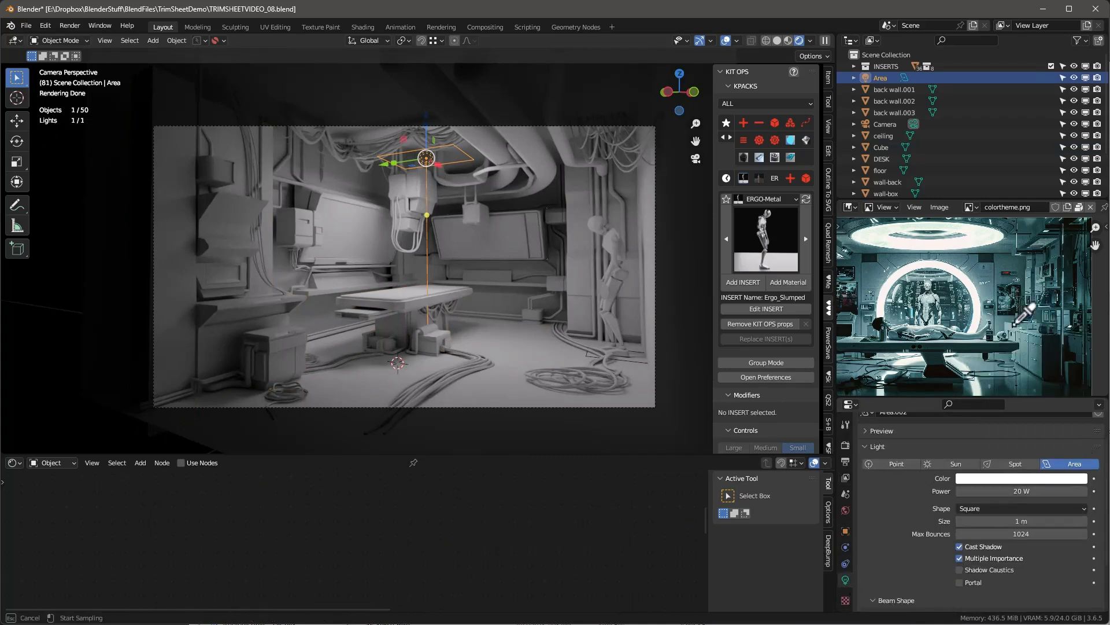
{"action": "left_click", "coordinate": [1013, 315]}
{"action": "left_click", "coordinate": [1021, 480]}
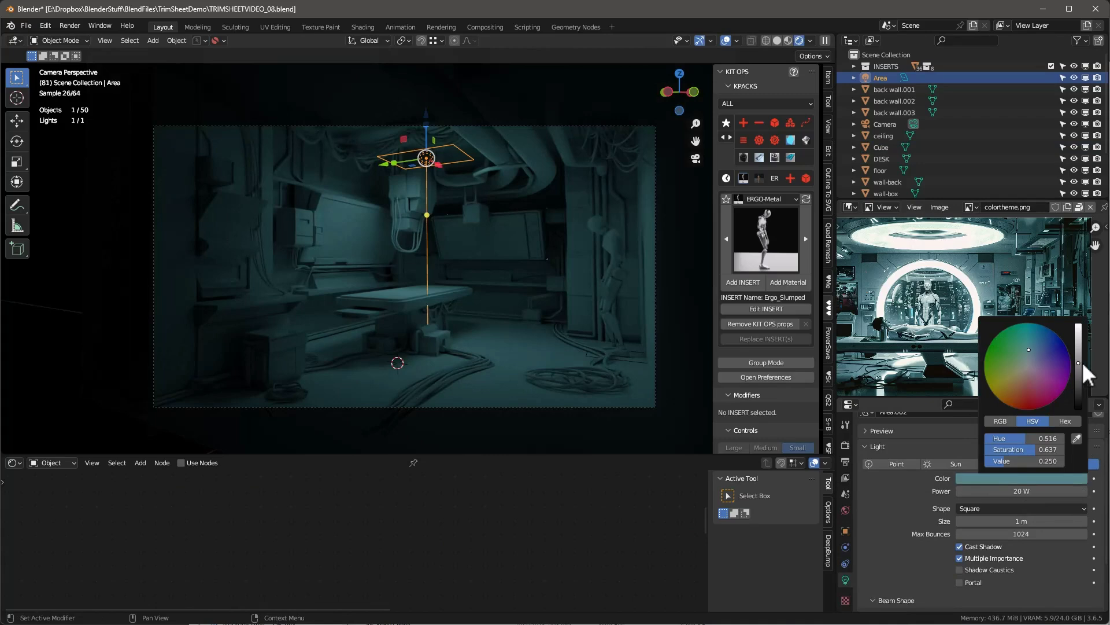
{"action": "left_click_drag", "start_coordinate": [1081, 376], "coordinate": [1078, 346]}
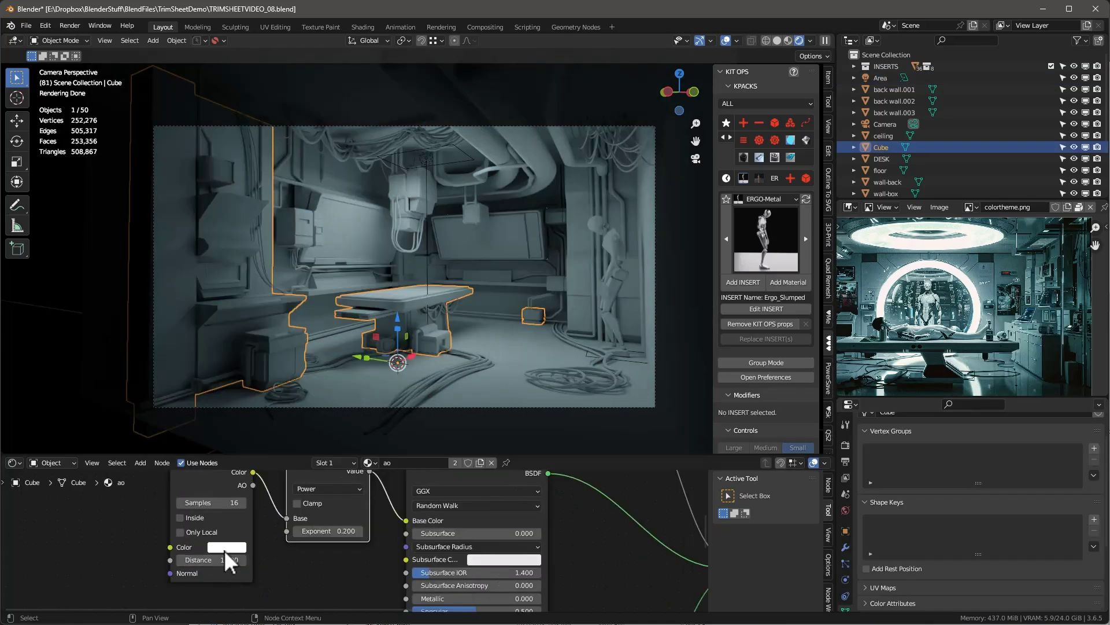
- Darken the ao material's base colour to grey and set Roughness just above 0
{"action": "left_click", "coordinate": [227, 546]}
{"action": "left_click_drag", "start_coordinate": [308, 380], "coordinate": [309, 395]}
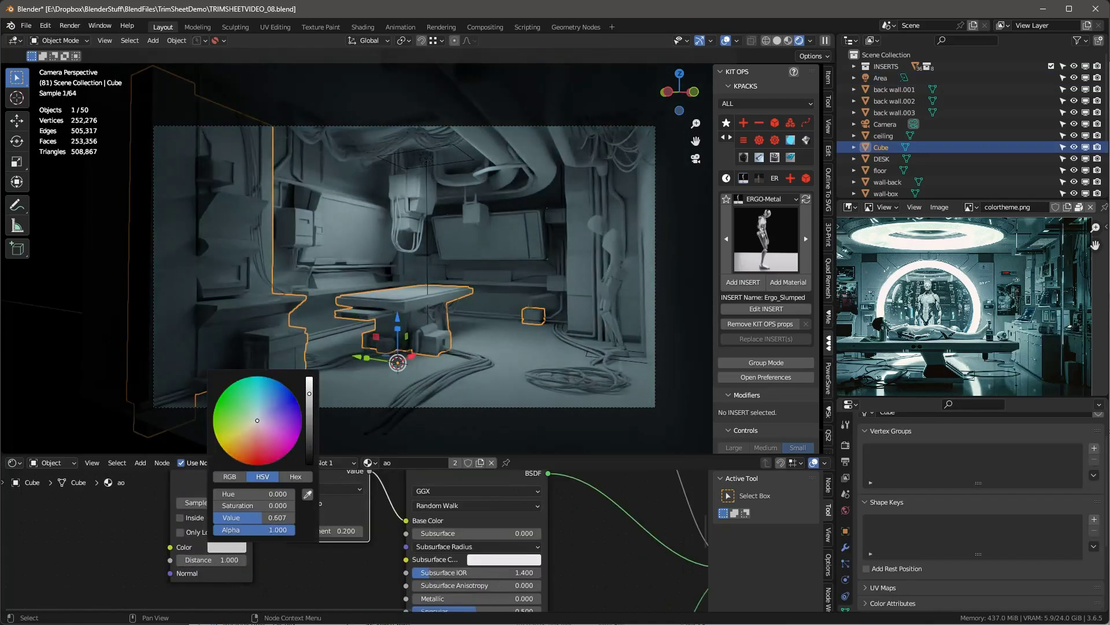
{"action": "middle_click_drag", "start_coordinate": [567, 556], "coordinate": [531, 513]}
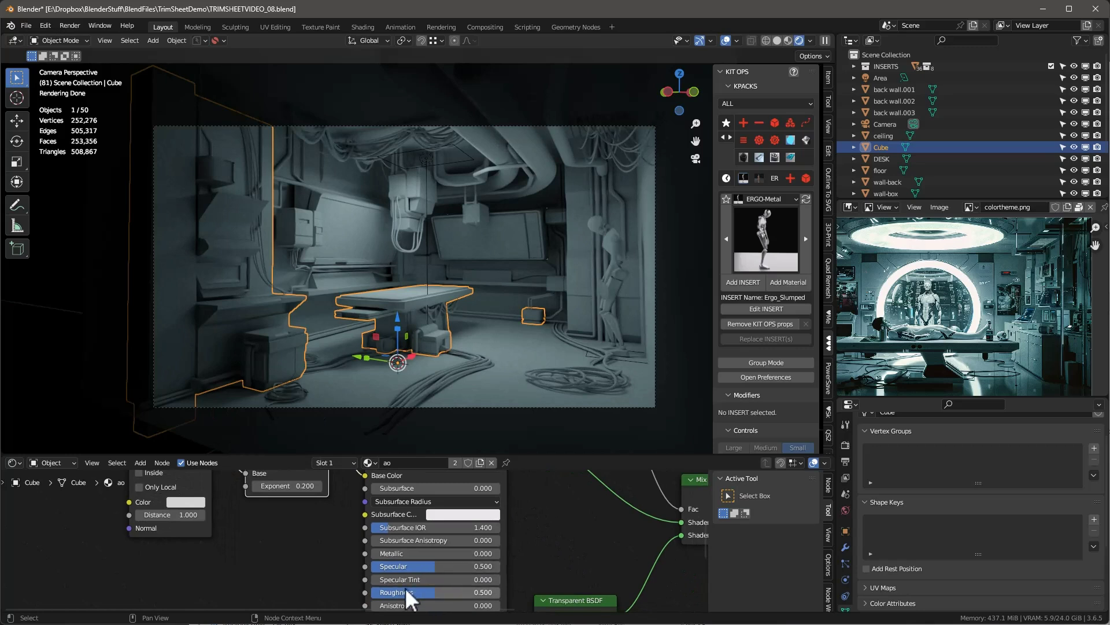
{"action": "left_click_drag", "start_coordinate": [428, 592], "coordinate": [373, 593]}
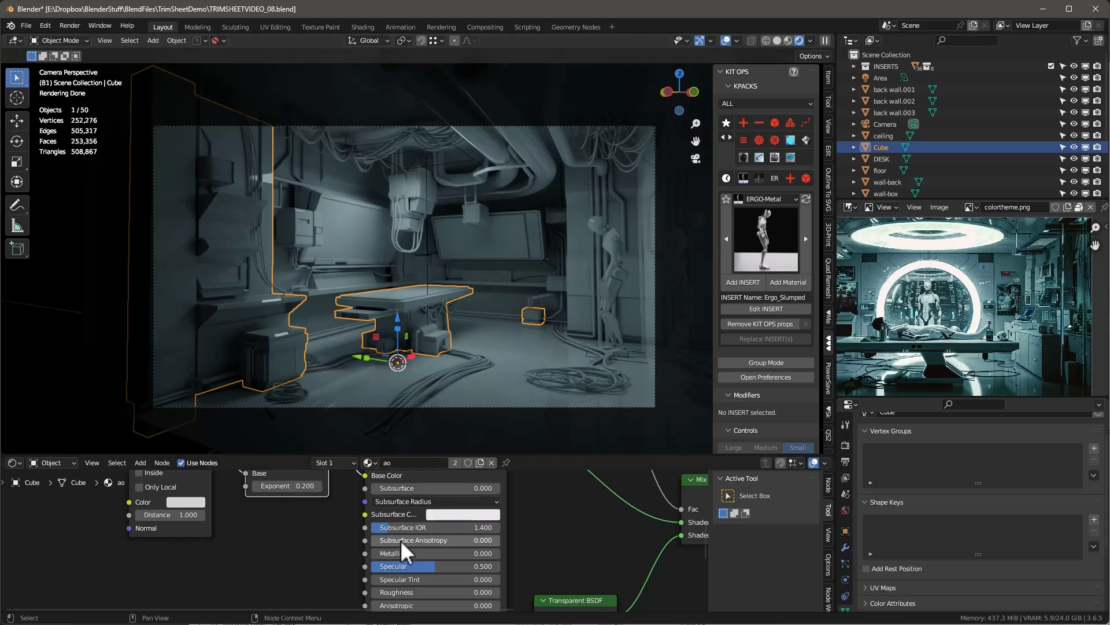
{"action": "left_click_drag", "start_coordinate": [379, 592], "coordinate": [382, 592]}
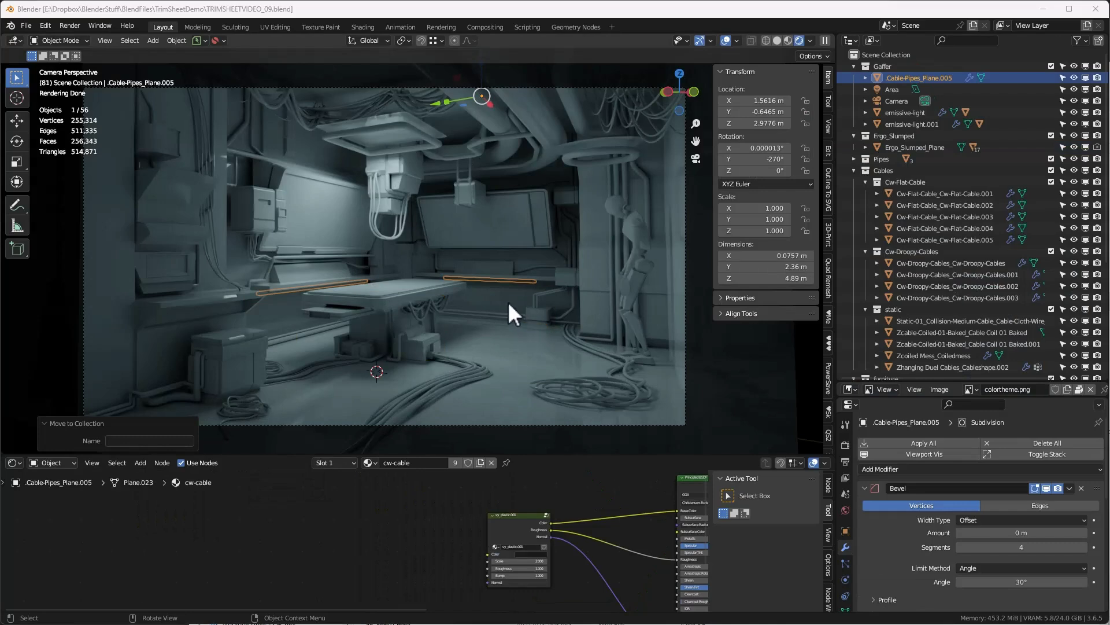
- Scale the ring light emissive-light.001's skin radius down to 0.710 in Edit Mode
{"action": "left_click", "coordinate": [423, 135]}
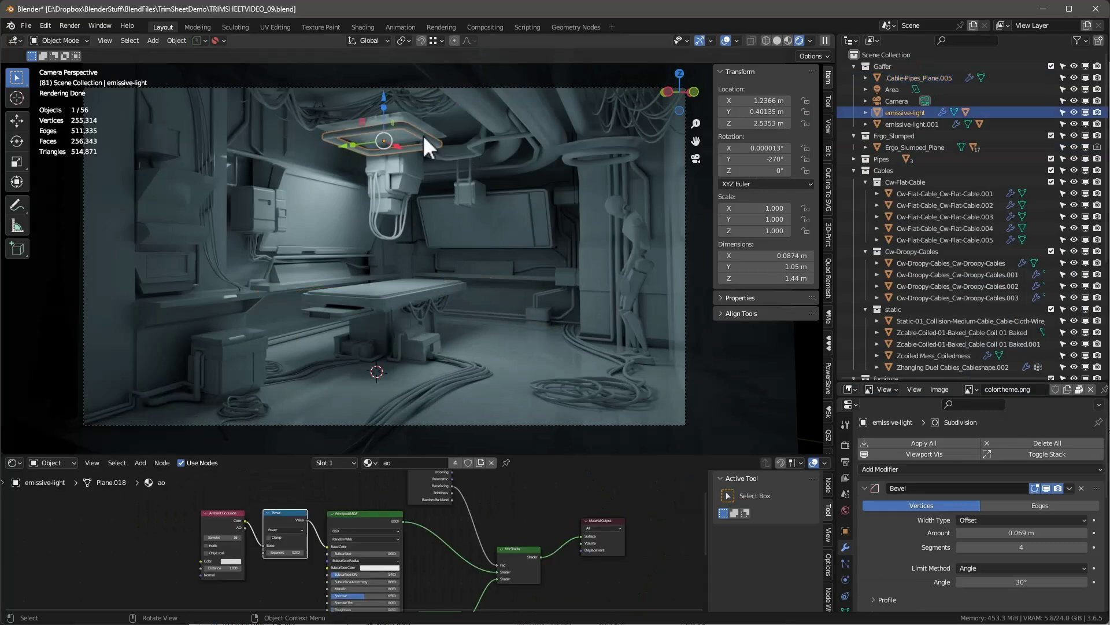
{"action": "left_click", "coordinate": [602, 152]}
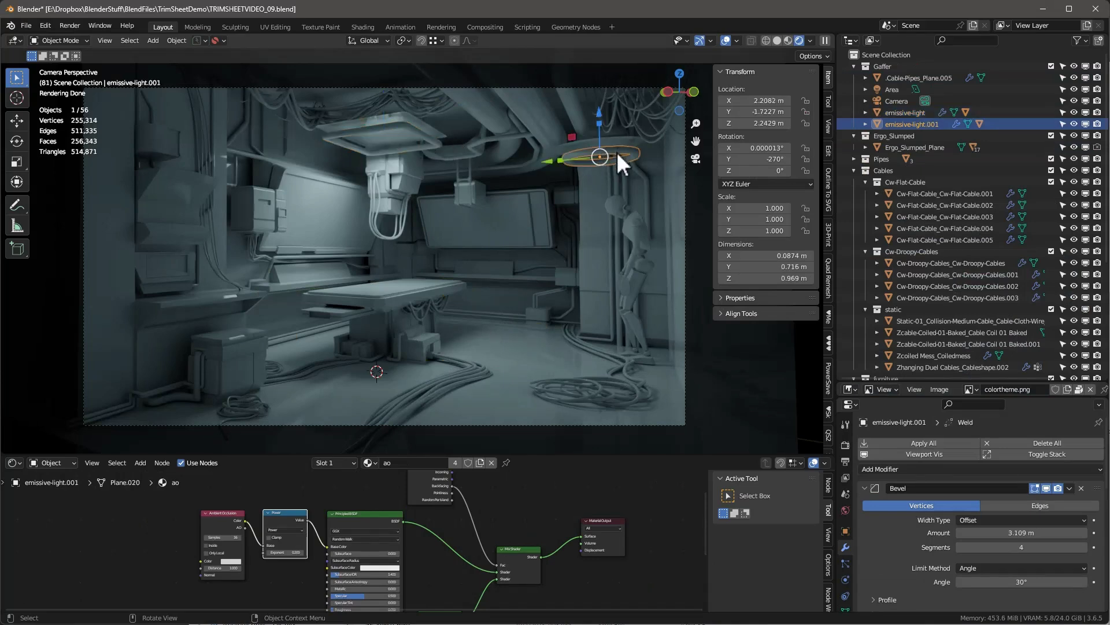
{"action": "key", "text": "Tab"}
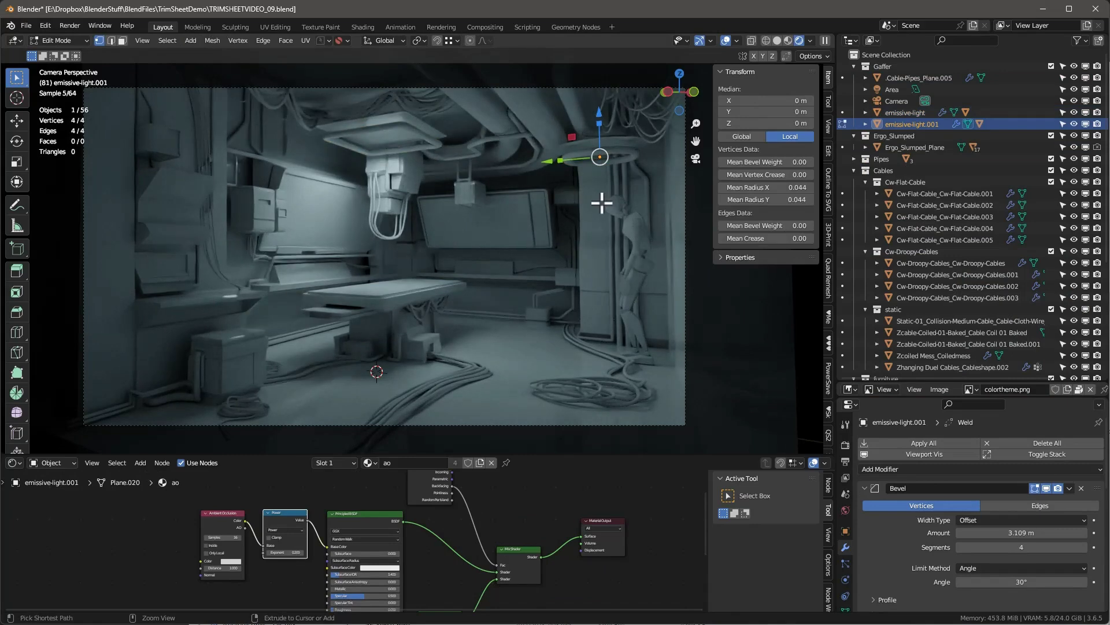
{"action": "key", "text": "s"}
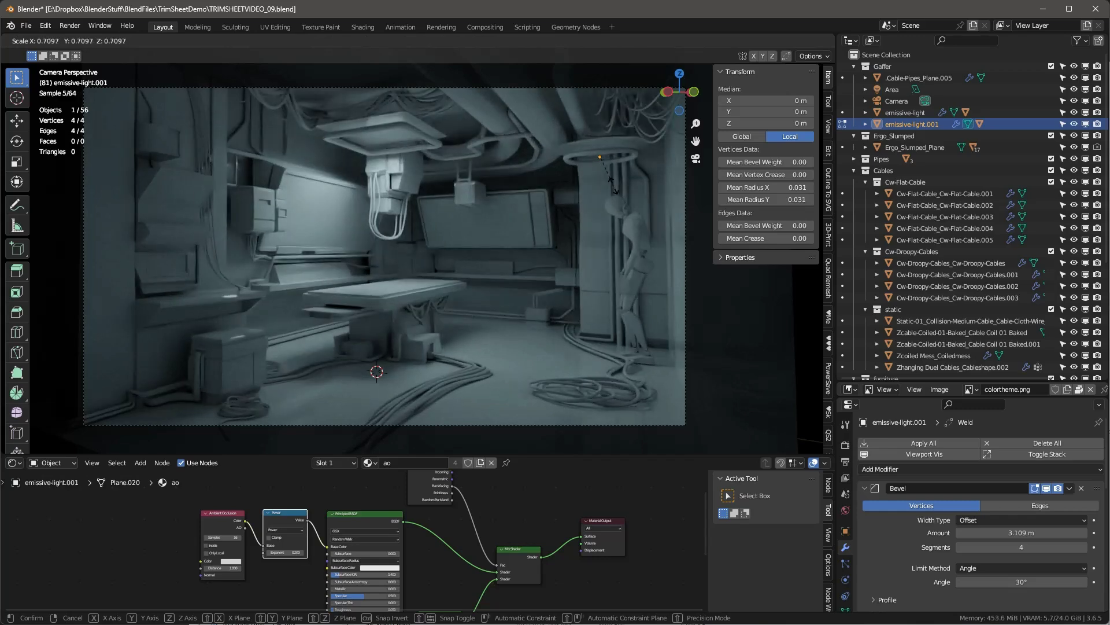
{"action": "left_click", "coordinate": [613, 186]}
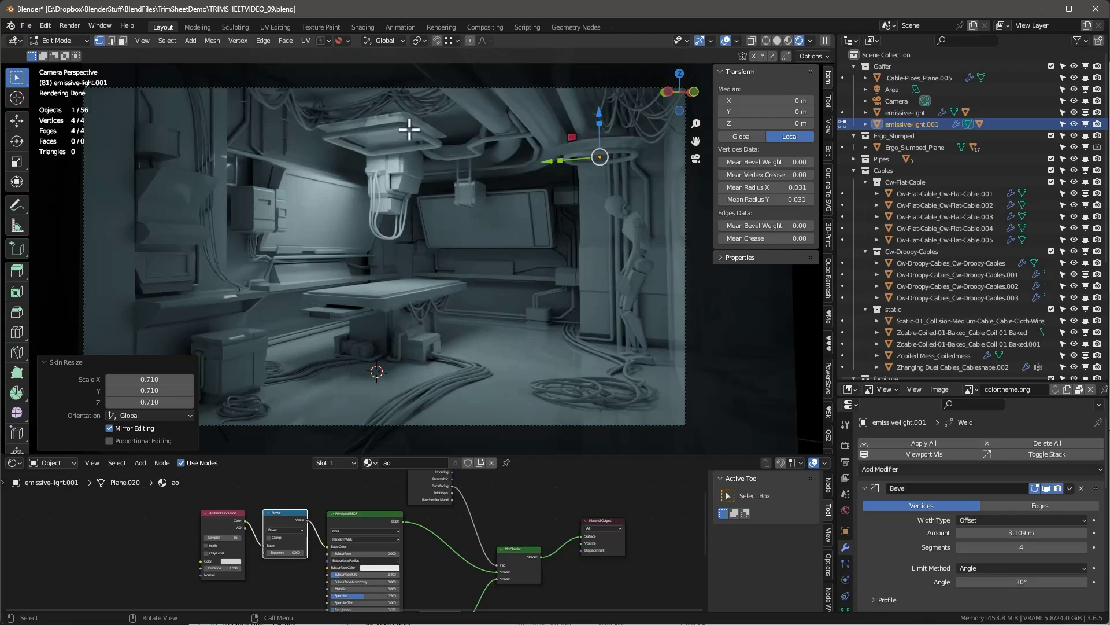
{"action": "key", "text": "Tab"}
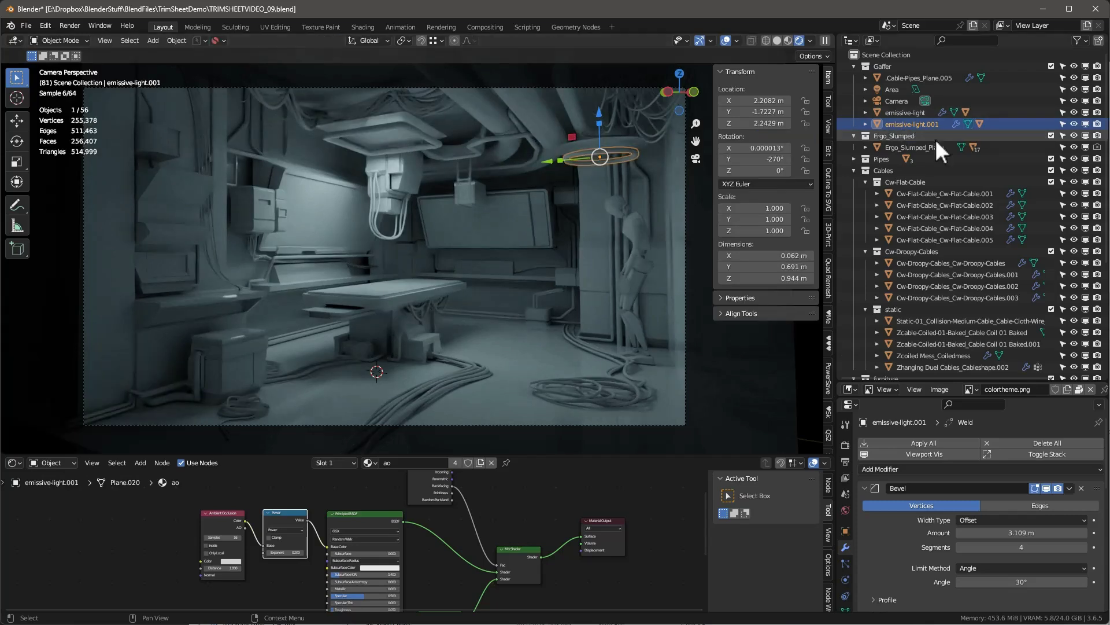
- Rename .Cable-Pipes_Plane.005 to 'under desk lights' in the outliner
{"action": "double_click", "coordinate": [893, 78]}
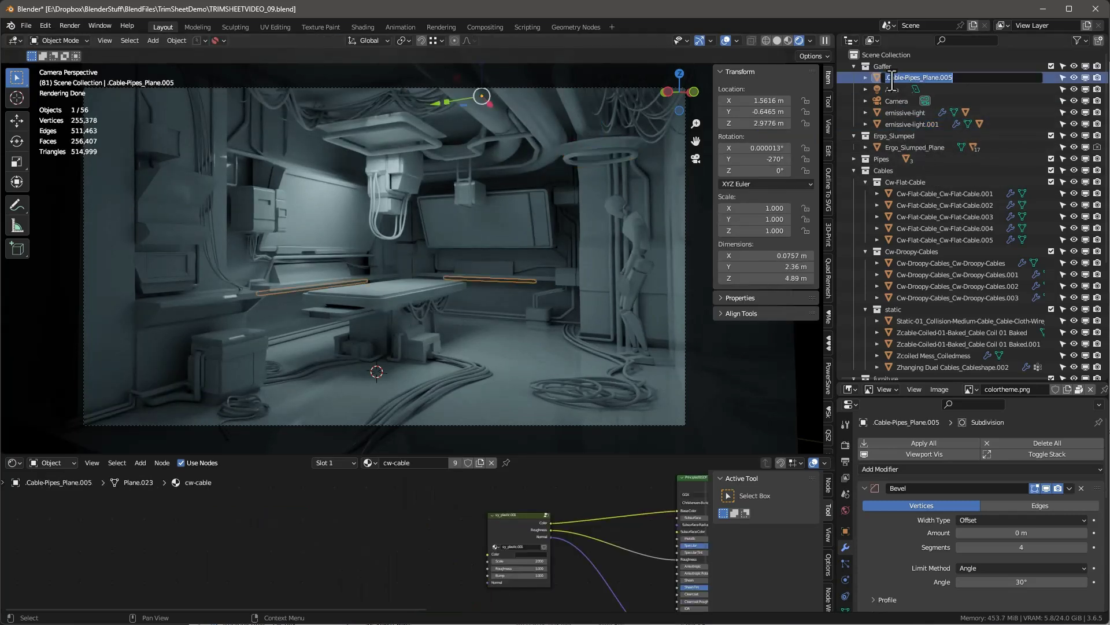
{"action": "type", "text": "ur"}
{"action": "type", "text": "der desk lights"}
{"action": "key", "text": "Return"}
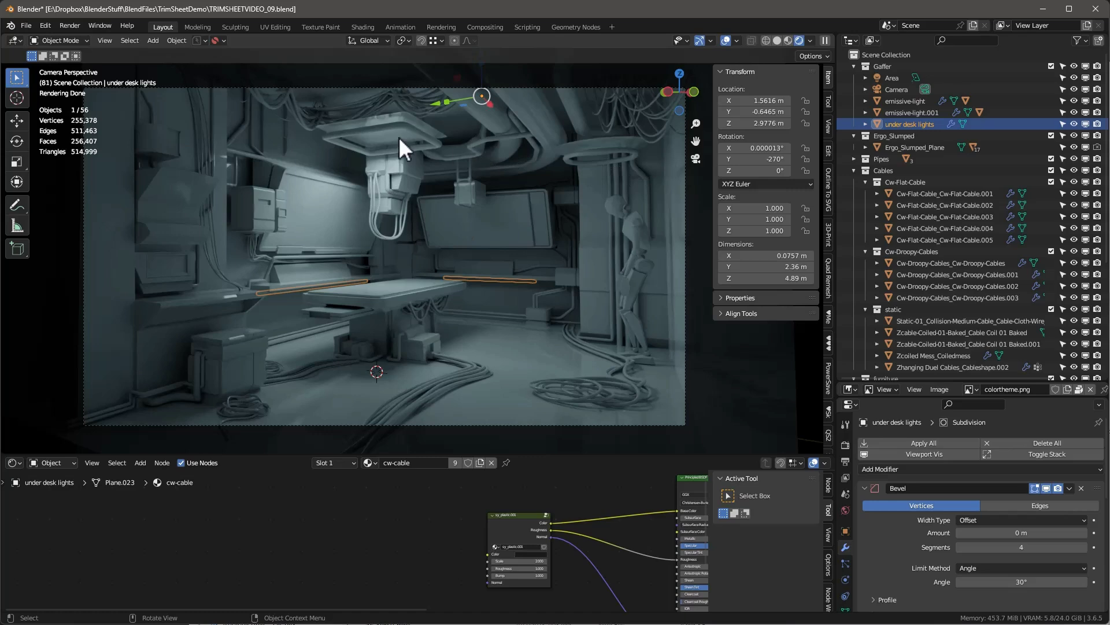
- Assign the sy_warm_5_emmisive emission material to the ceiling light emissive-light with KIT OPS
{"action": "left_click", "coordinate": [1074, 77]}
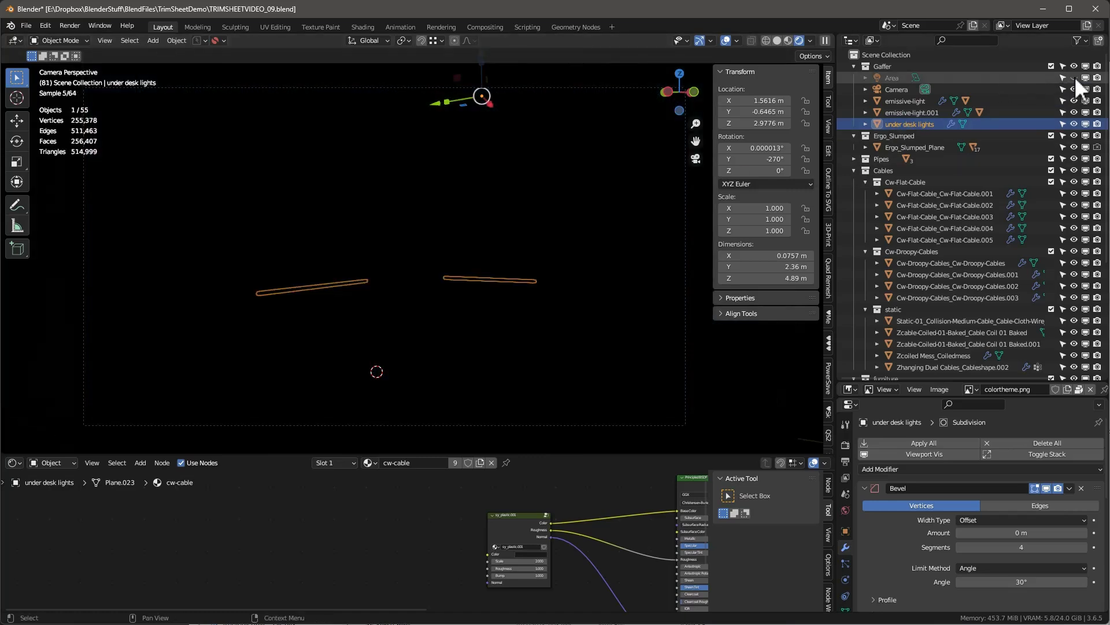
{"action": "left_click", "coordinate": [1074, 78]}
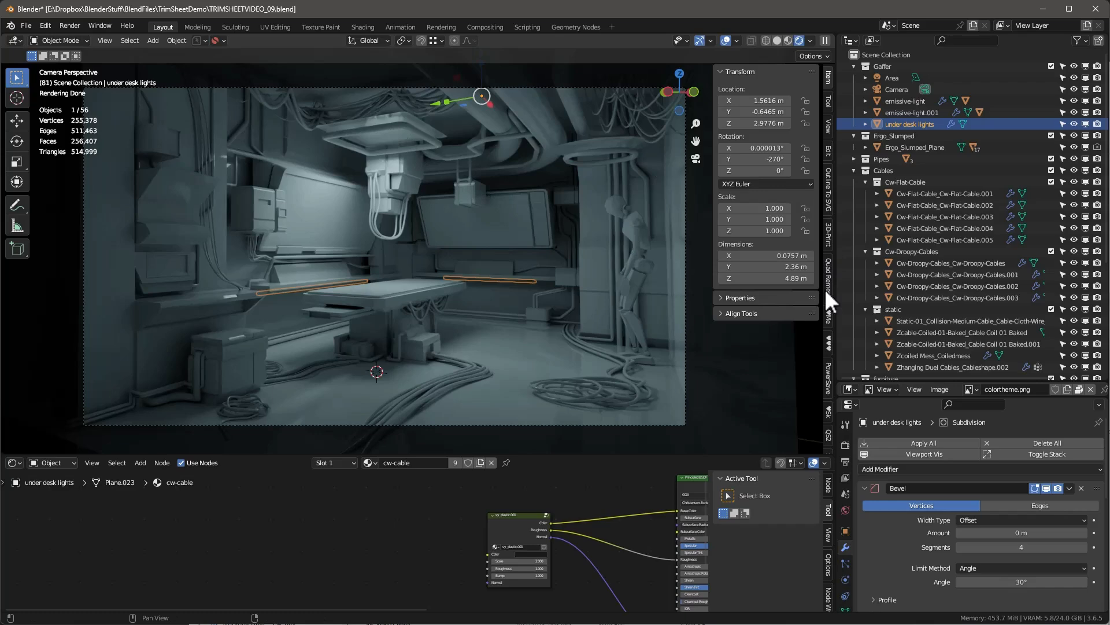
{"action": "left_click", "coordinate": [830, 341]}
{"action": "left_click", "coordinate": [403, 128]}
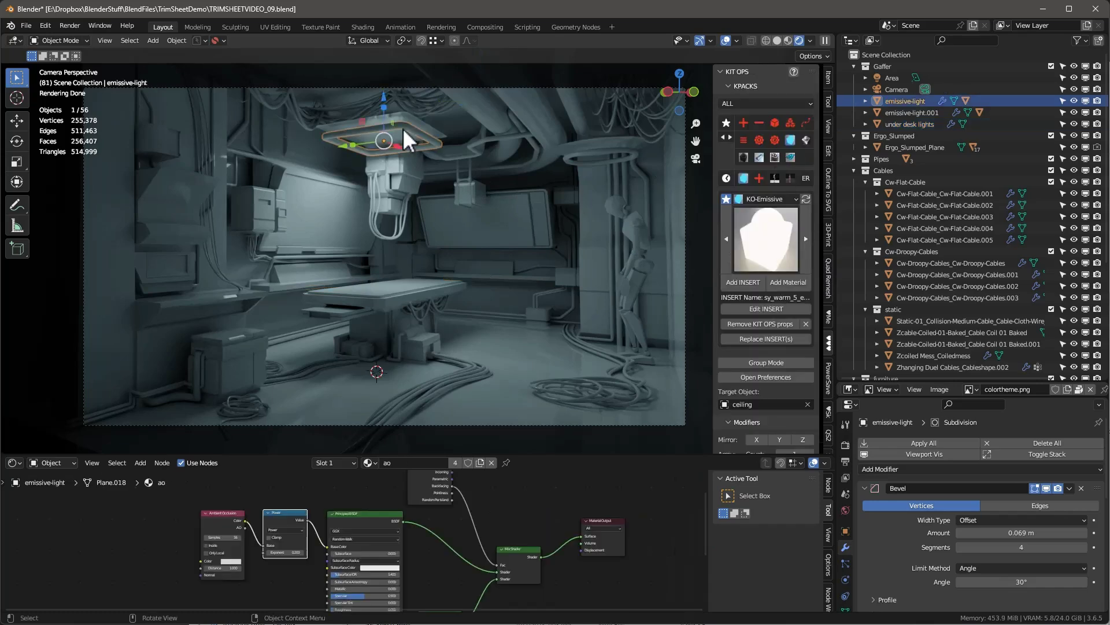
{"action": "left_click", "coordinate": [789, 283]}
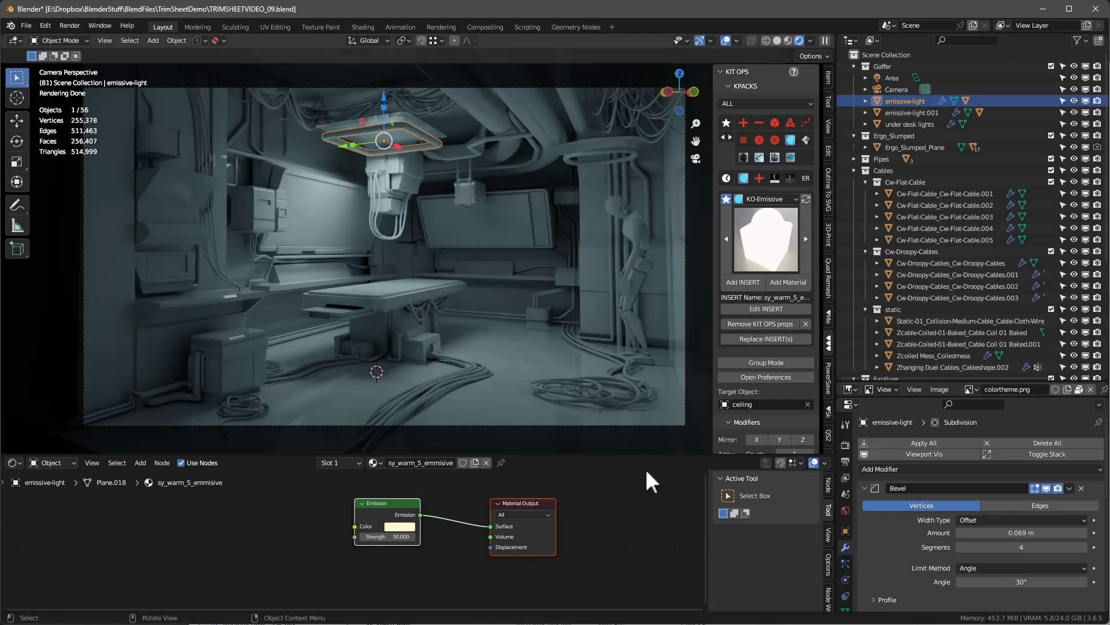
- Enlarge the colortheme.png reference view and show the View Layer override with the ao material
{"action": "left_click_drag", "start_coordinate": [866, 383], "coordinate": [856, 322]}
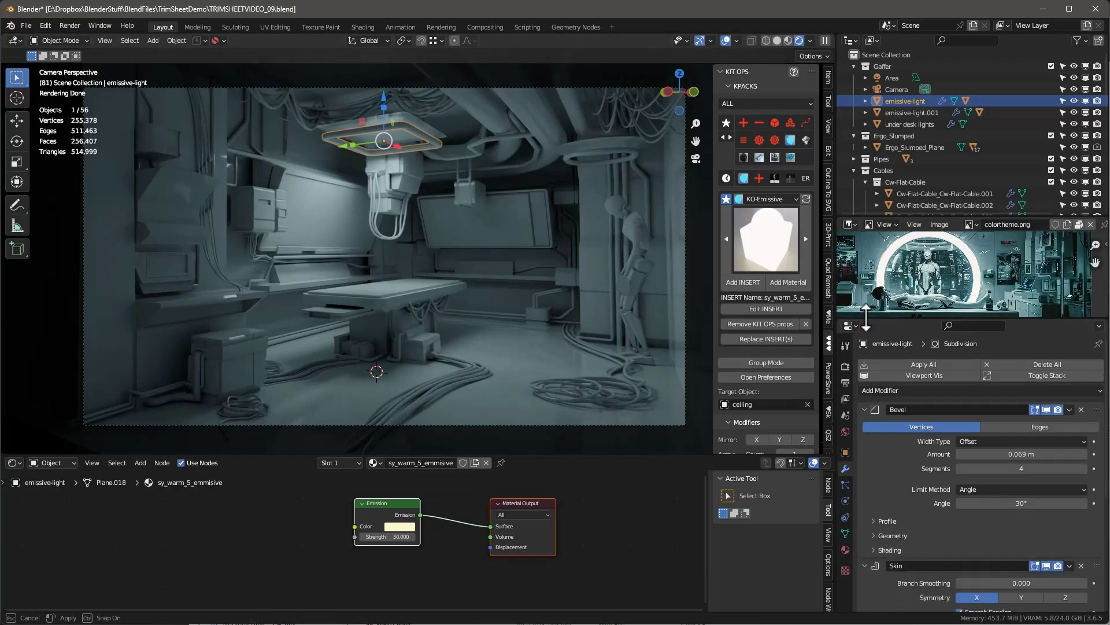
{"action": "left_click", "coordinate": [845, 399]}
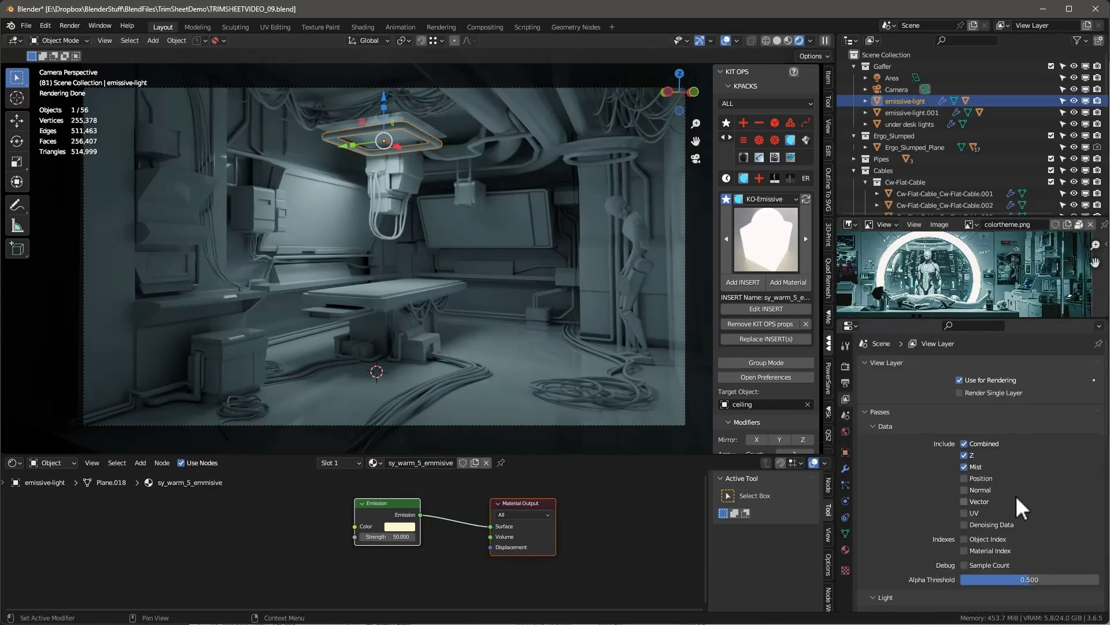
{"action": "scroll", "coordinate": [1023, 500], "scroll_direction": "down", "scroll_amount": 10}
{"action": "scroll", "coordinate": [1033, 492], "scroll_direction": "down", "scroll_amount": 8}
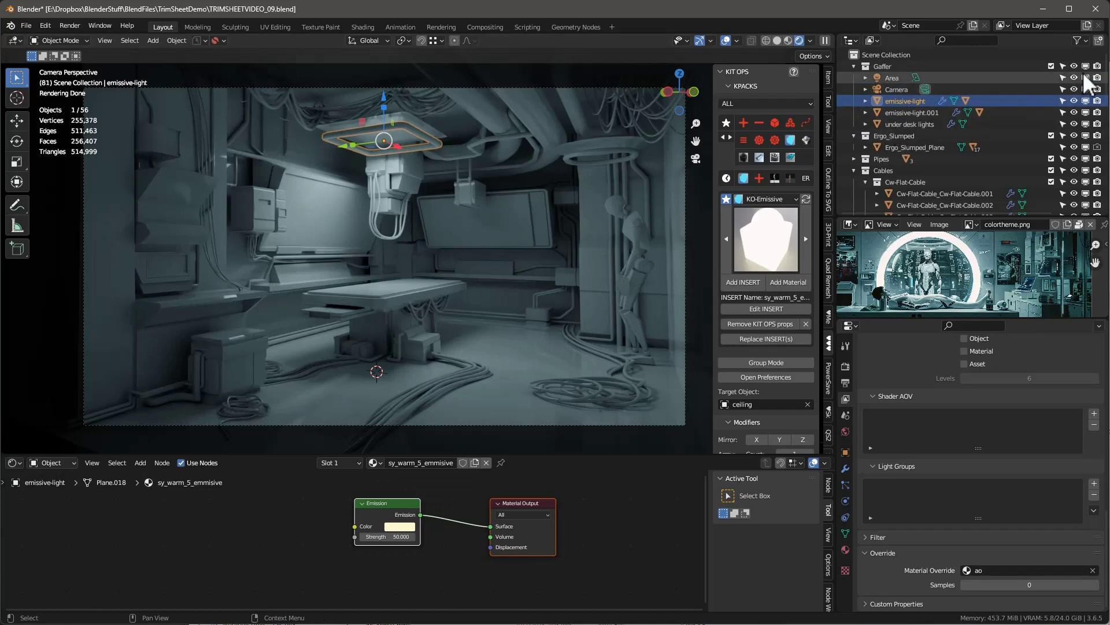
- In wireframe, select all objects with the Cube active and copy its ao material to them
{"action": "left_click", "coordinate": [1052, 66]}
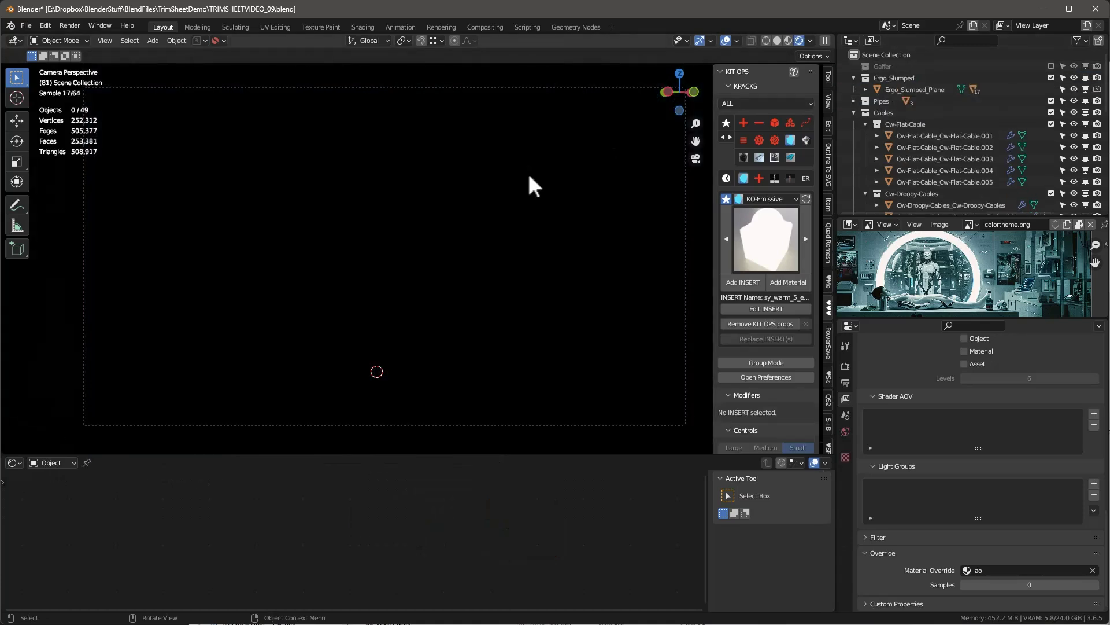
{"action": "key", "text": "z"}
{"action": "left_click", "coordinate": [279, 185]}
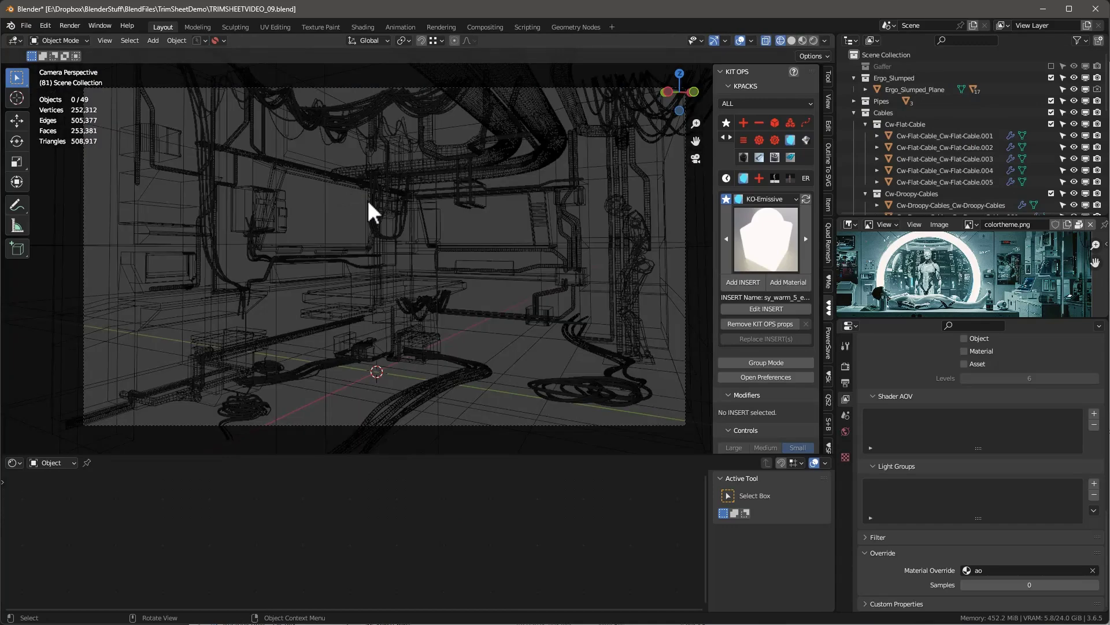
{"action": "key", "text": "a"}
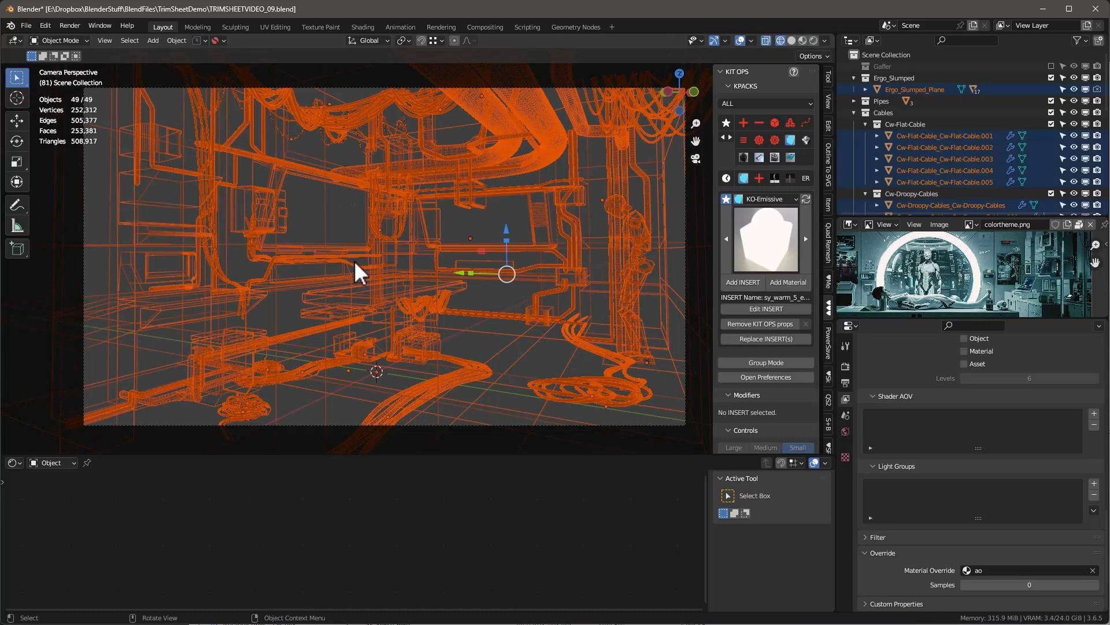
{"action": "left_click", "coordinate": [308, 293], "text": "shift"}
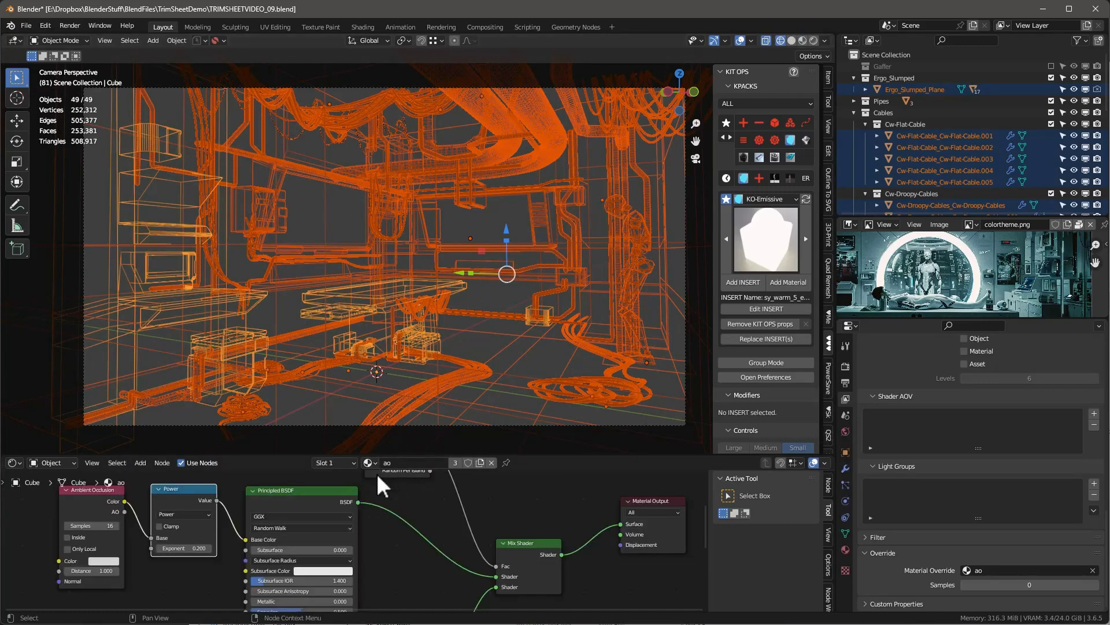
{"action": "left_click", "coordinate": [845, 549]}
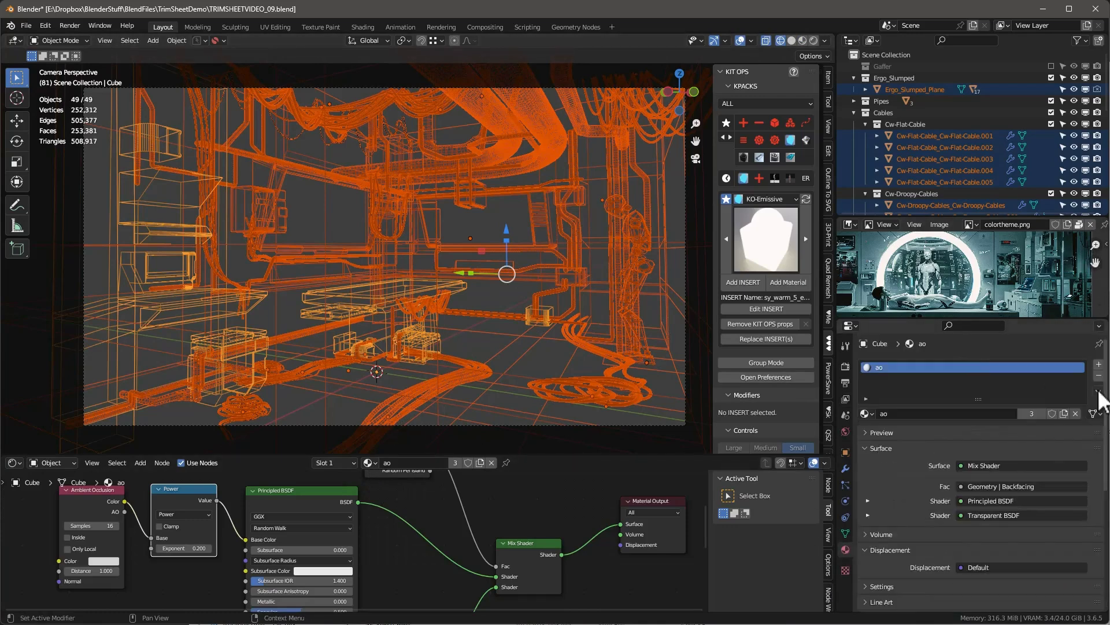
{"action": "left_click", "coordinate": [1098, 391]}
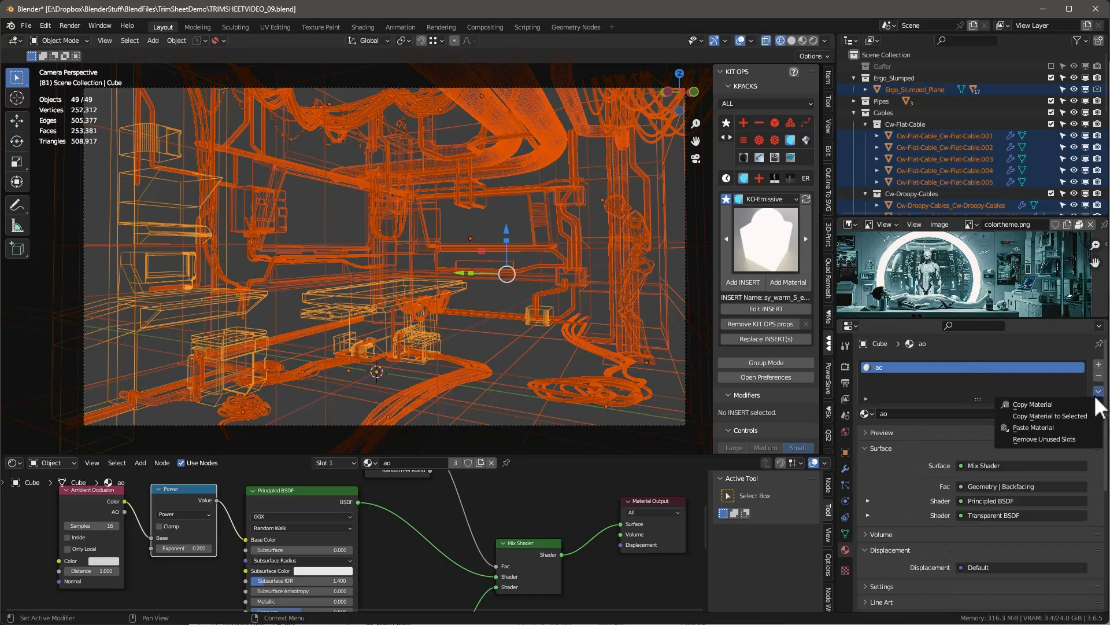
{"action": "left_click", "coordinate": [1040, 416]}
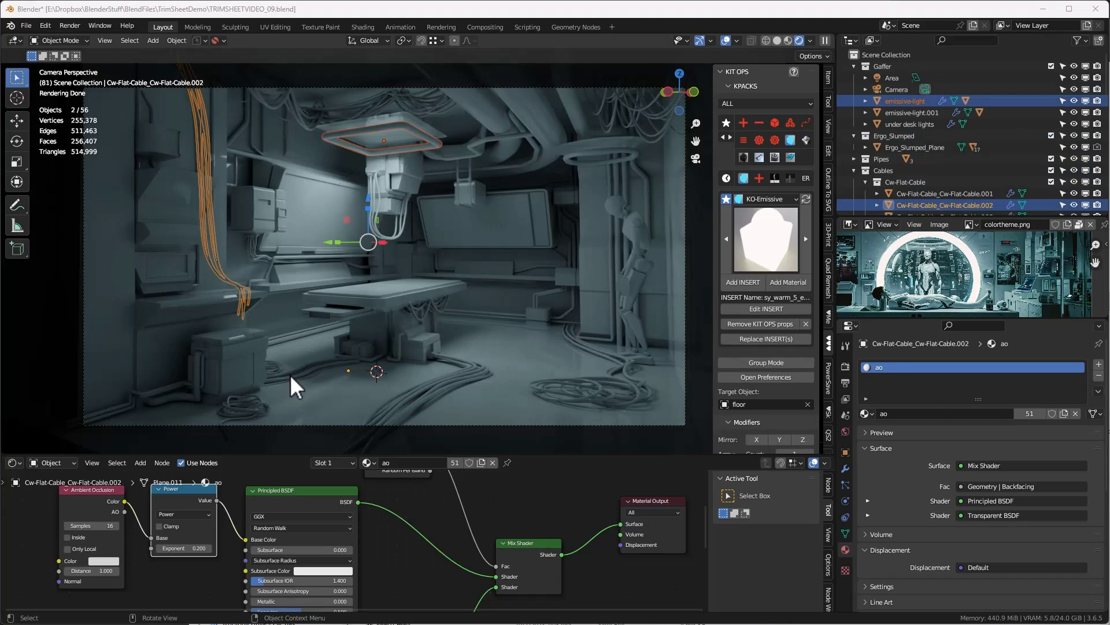
- Clear the ao entry from the View Layer's Material Override field
{"action": "left_click", "coordinate": [1052, 65]}
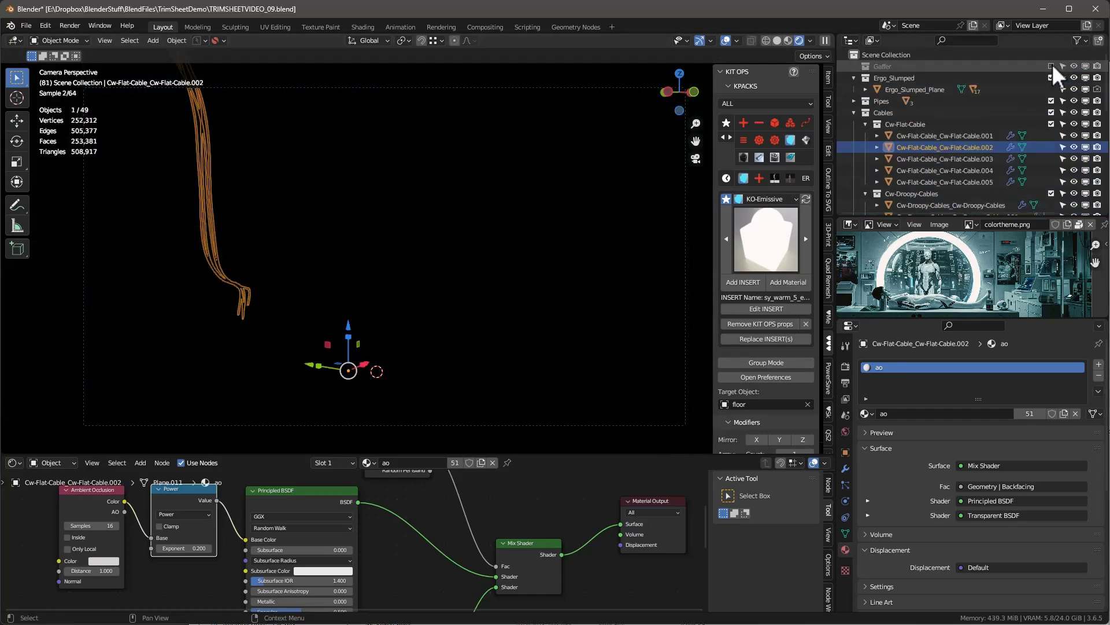
{"action": "left_click", "coordinate": [1052, 66]}
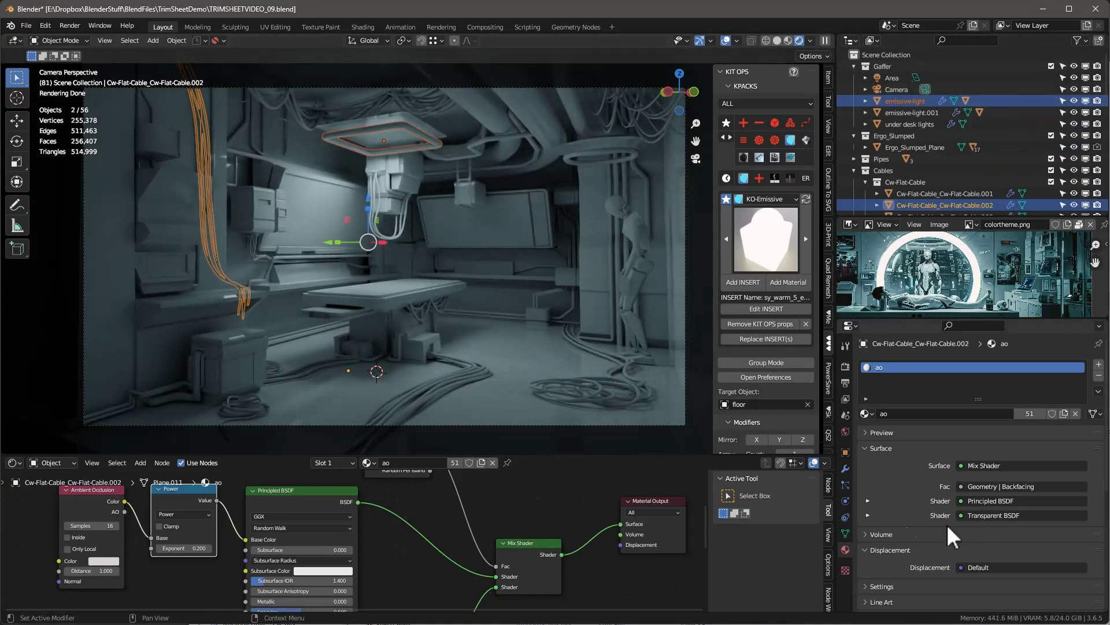
{"action": "left_click", "coordinate": [845, 398]}
{"action": "scroll", "coordinate": [945, 446], "scroll_direction": "down", "scroll_amount": 15}
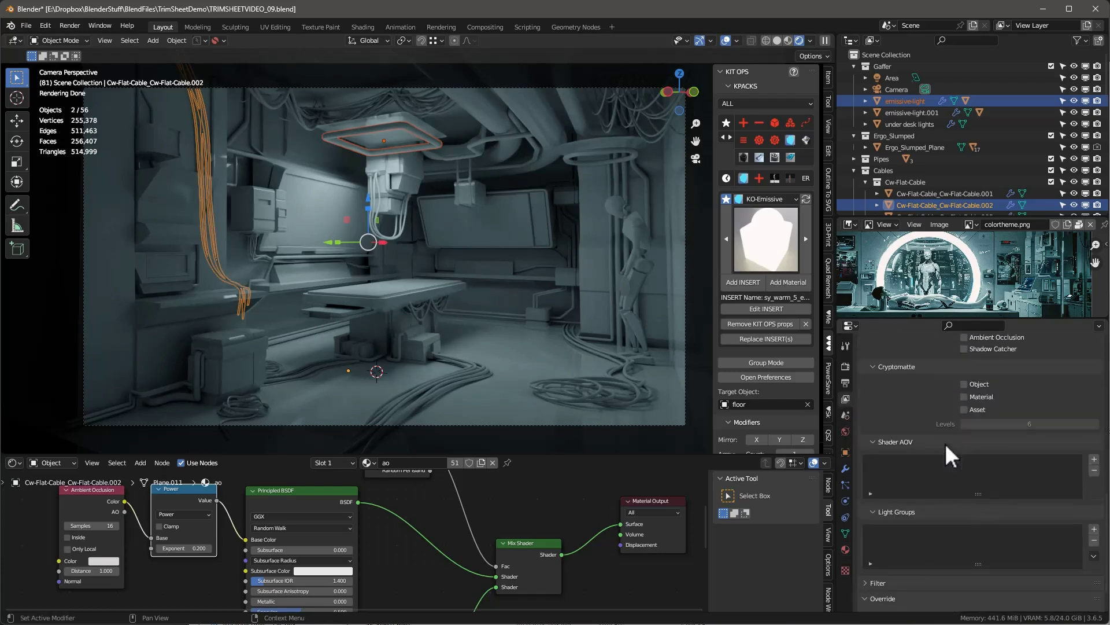
{"action": "left_click", "coordinate": [1092, 570]}
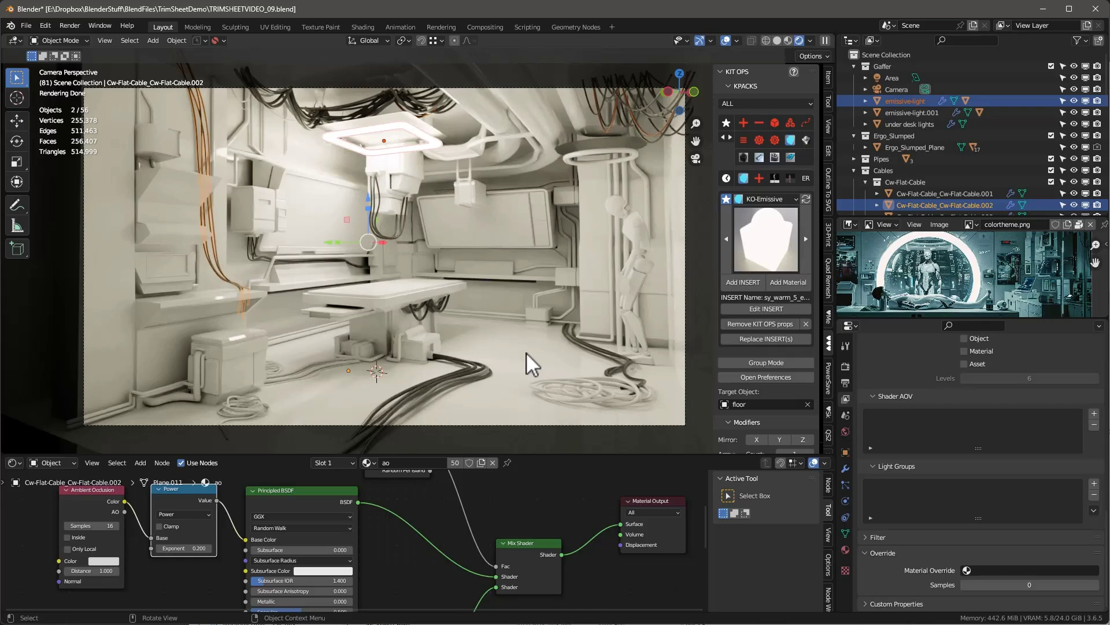
- Set the ceiling light emissive-light's emission strength to 5
{"action": "left_click", "coordinate": [429, 140]}
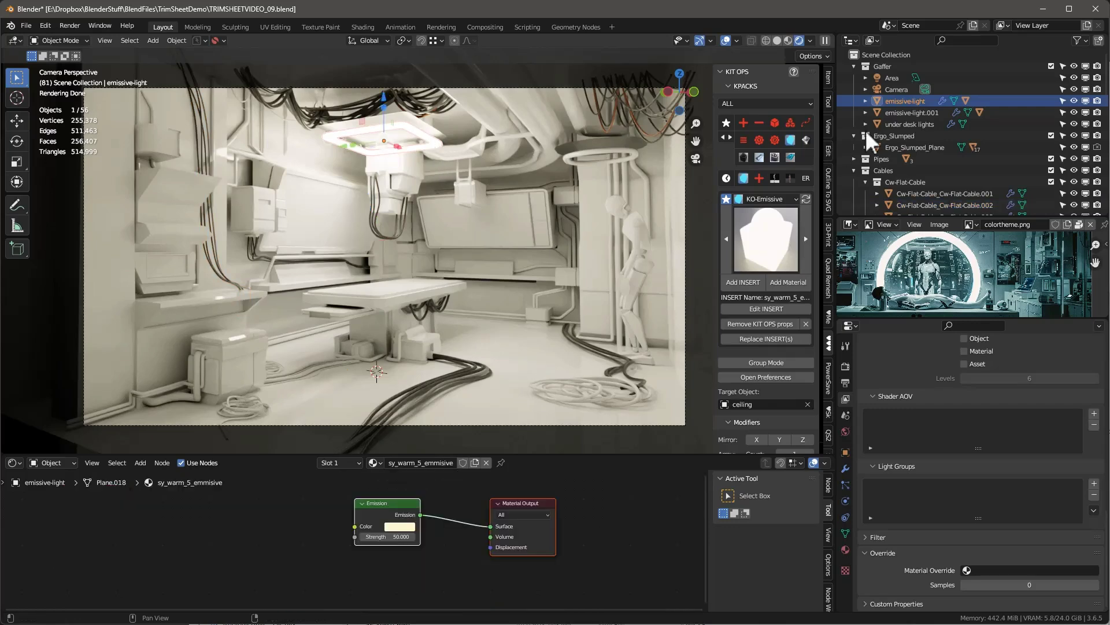
{"action": "left_click", "coordinate": [1074, 100]}
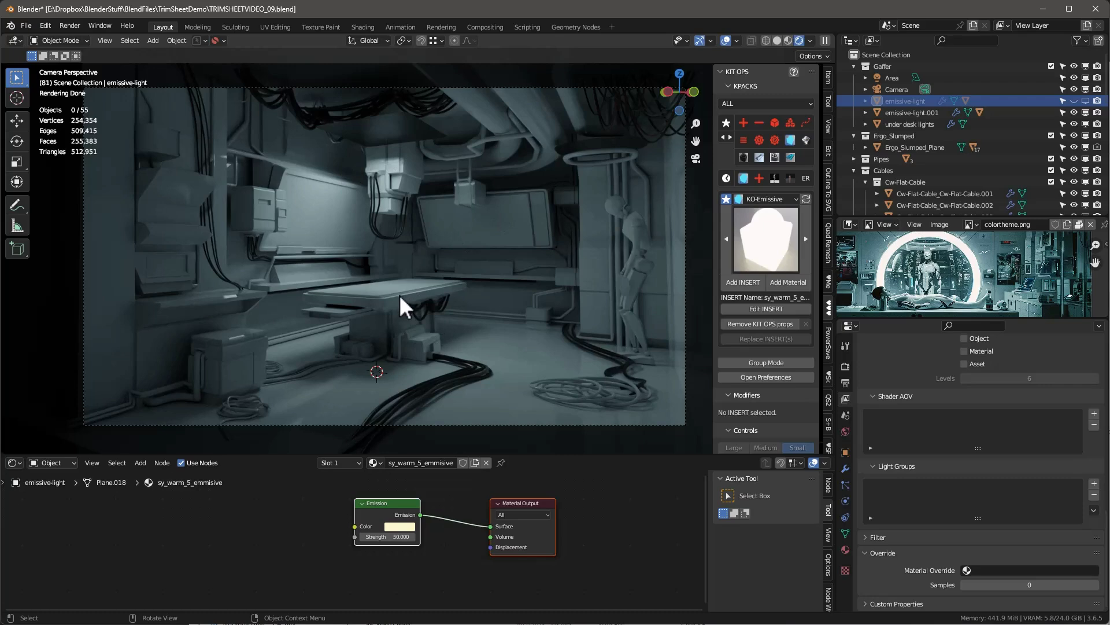
{"action": "left_click", "coordinate": [1073, 100]}
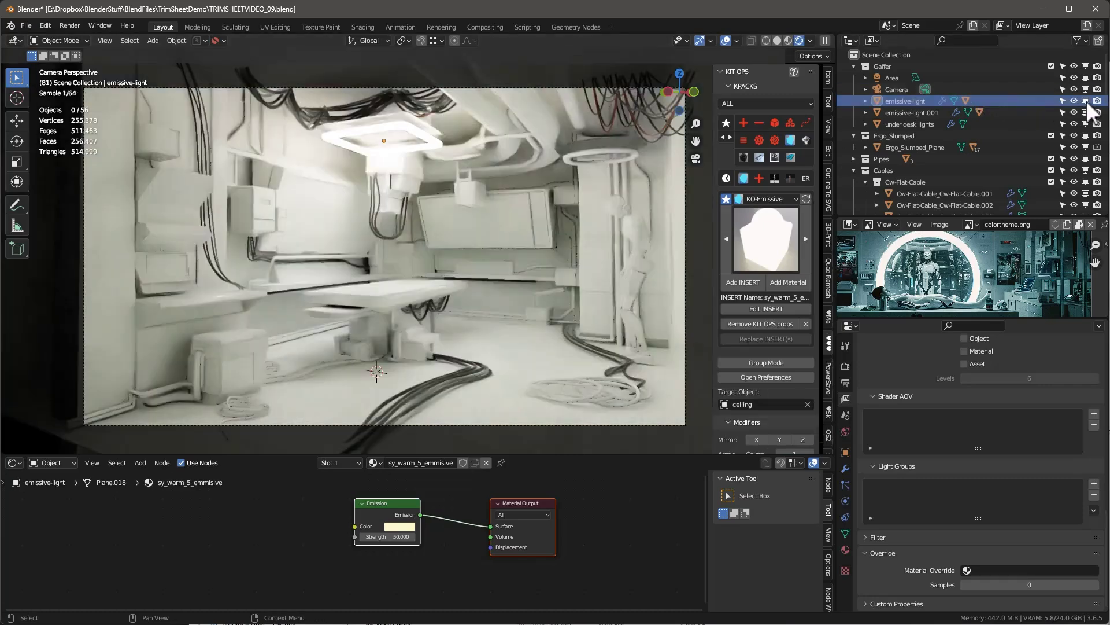
{"action": "left_click", "coordinate": [409, 540]}
{"action": "type", "text": "5"}
{"action": "key", "text": "Return"}
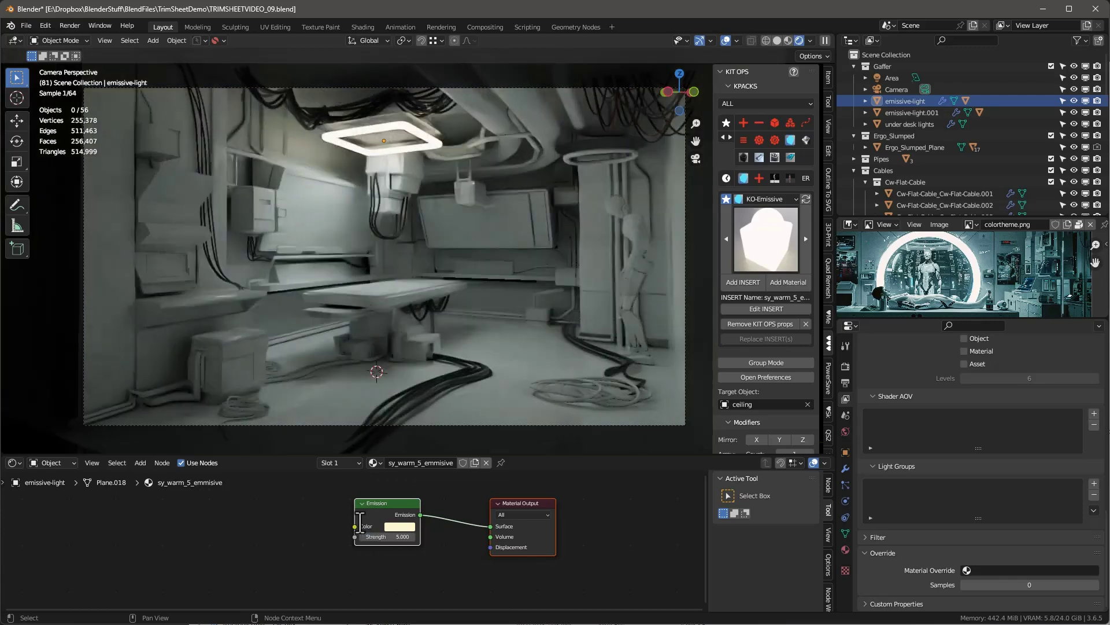
- Tint the emission colour with a pale colour eyedropped from the reference image
{"action": "left_click", "coordinate": [393, 527]}
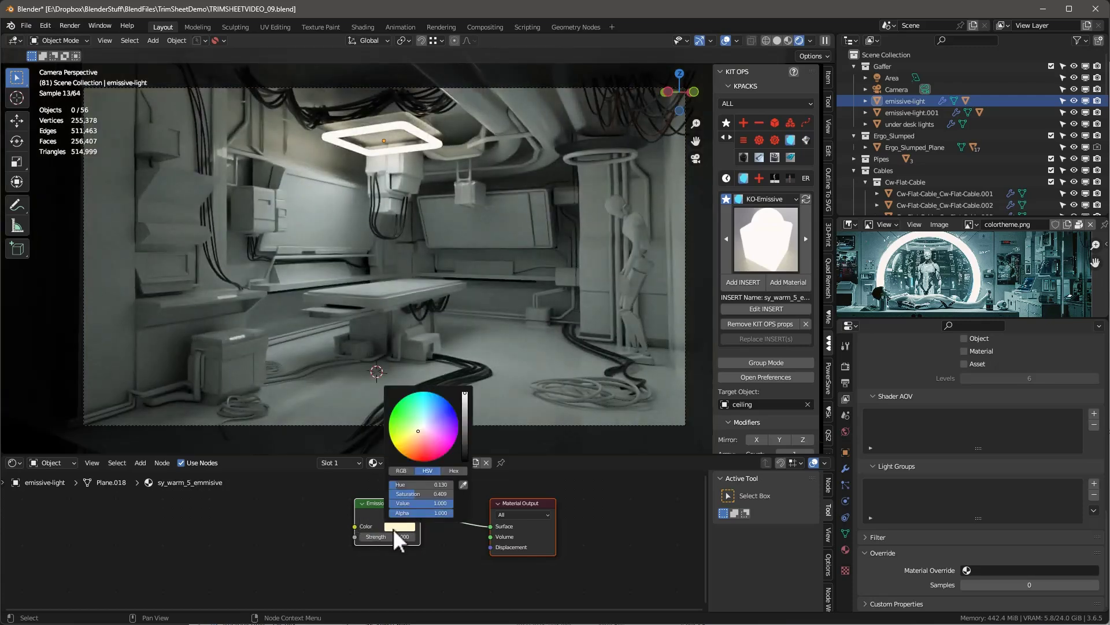
{"action": "left_click", "coordinate": [421, 419]}
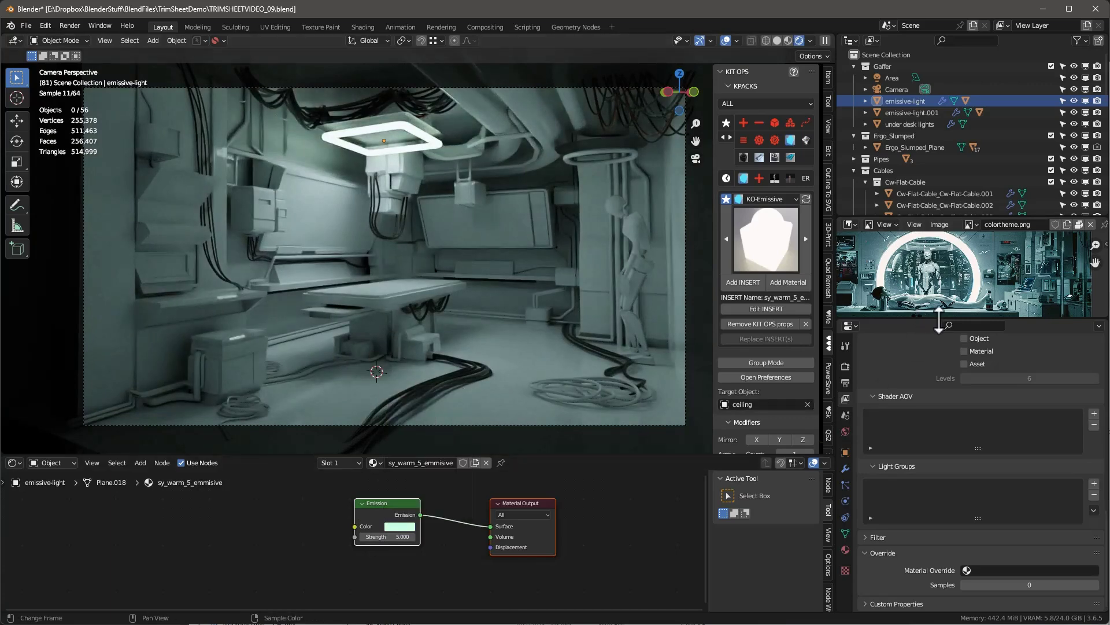
{"action": "left_click_drag", "start_coordinate": [938, 321], "coordinate": [937, 428]}
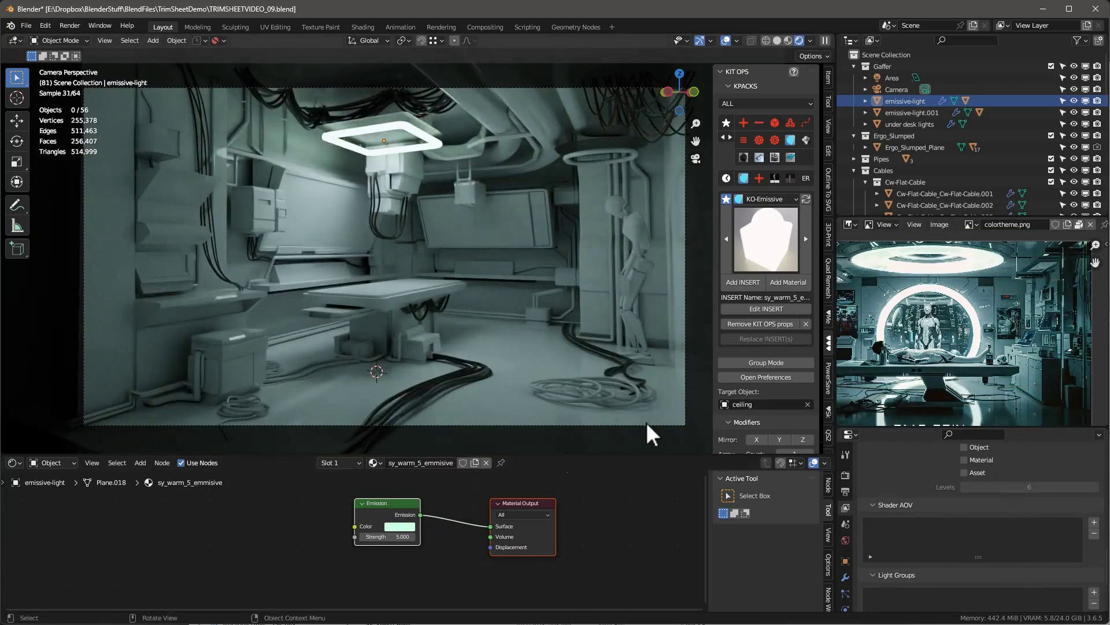
{"action": "left_click", "coordinate": [409, 527]}
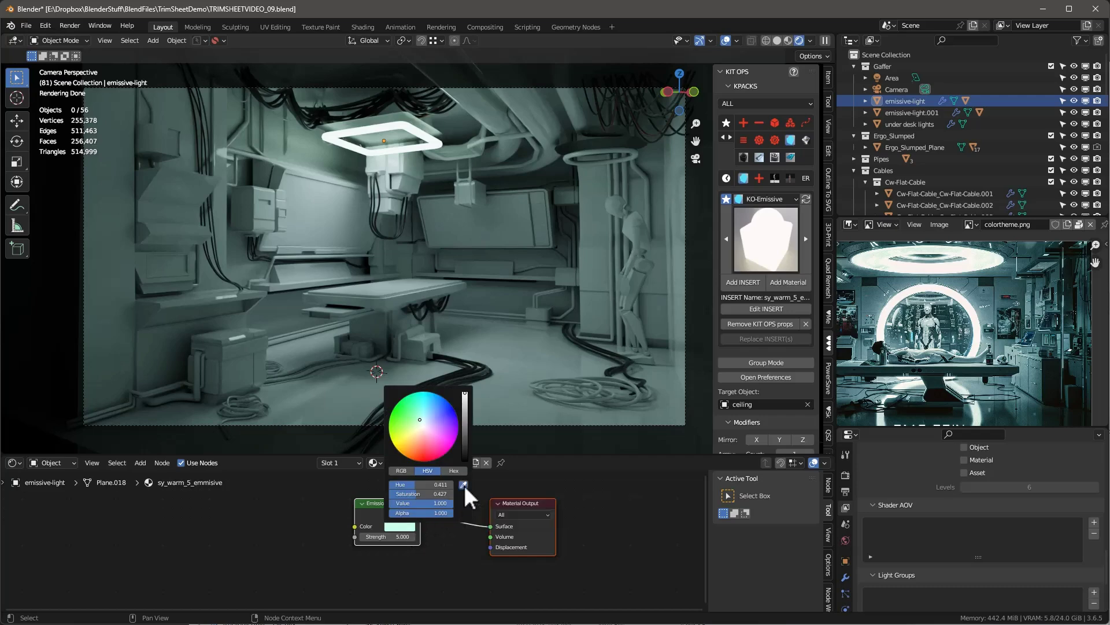
{"action": "left_click", "coordinate": [463, 485]}
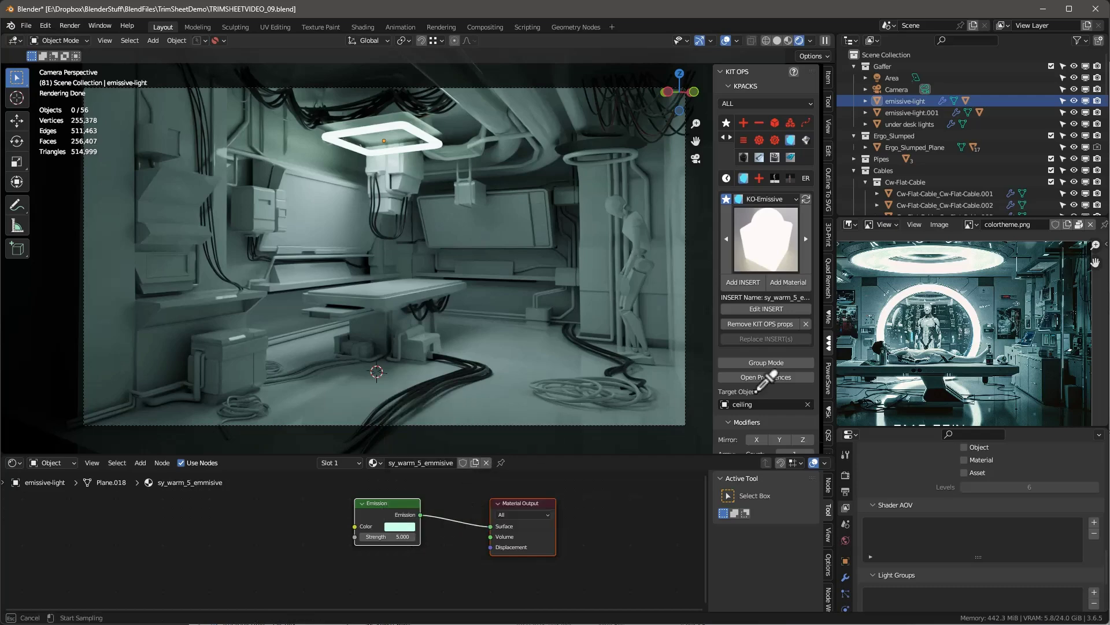
{"action": "left_click", "coordinate": [914, 249]}
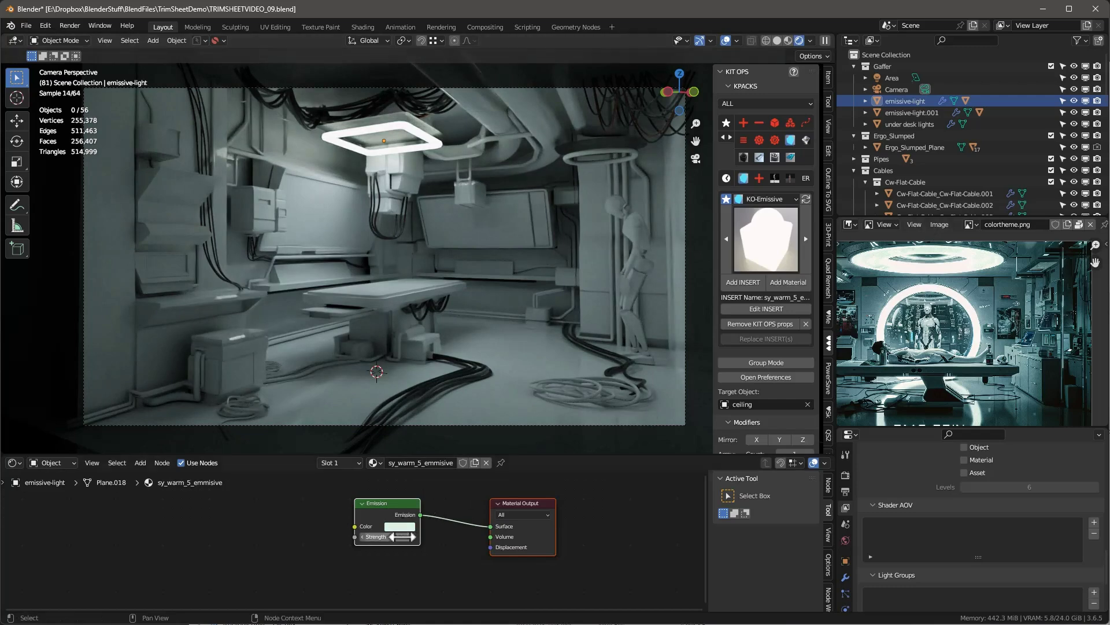
- Shrink the ceiling light frame's skin to 0.668 in Edit Mode
{"action": "left_click", "coordinate": [415, 133]}
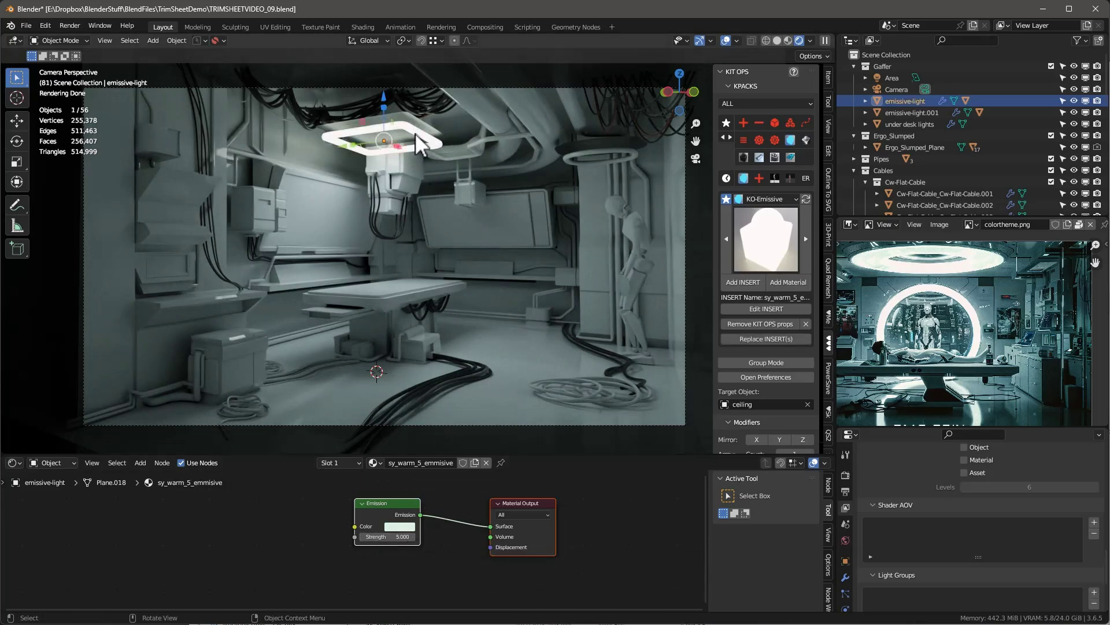
{"action": "key", "text": "Tab"}
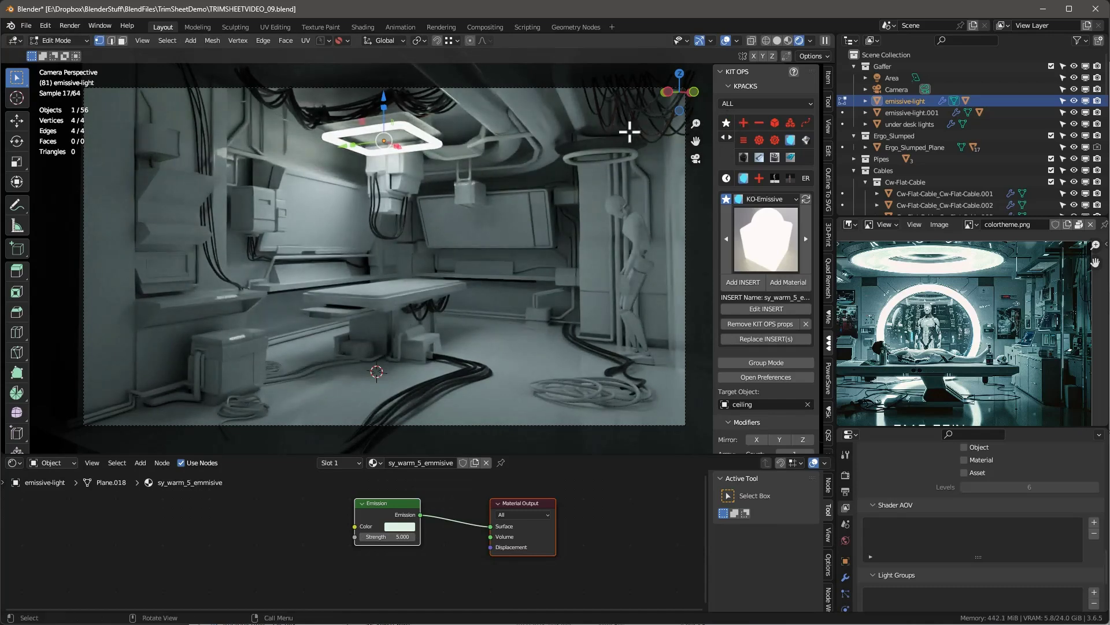
{"action": "key", "text": "s"}
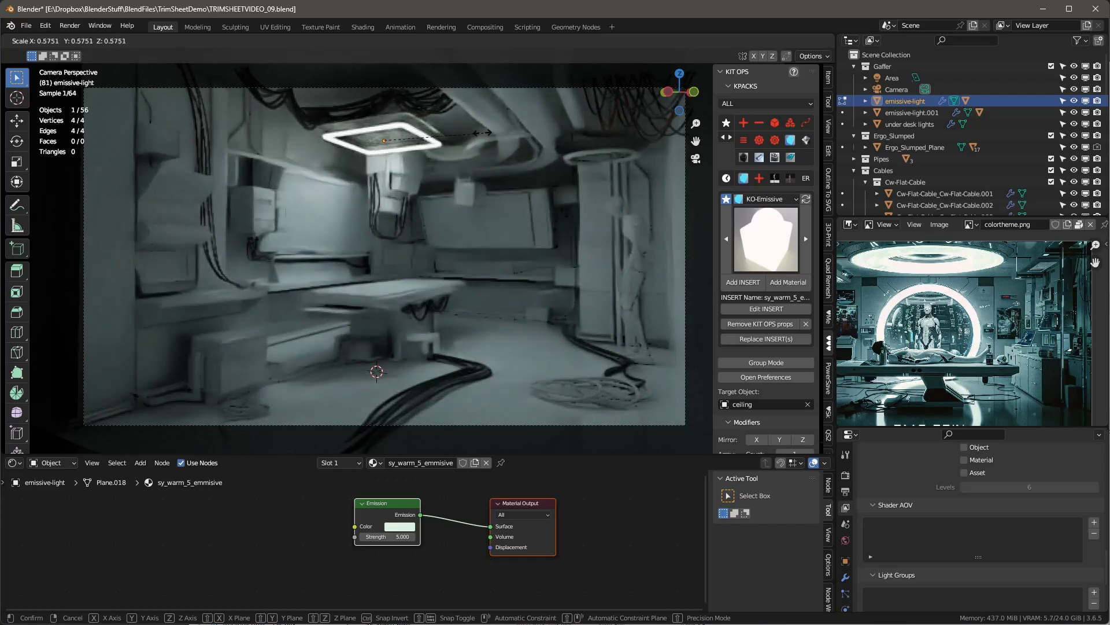
{"action": "left_click", "coordinate": [503, 129]}
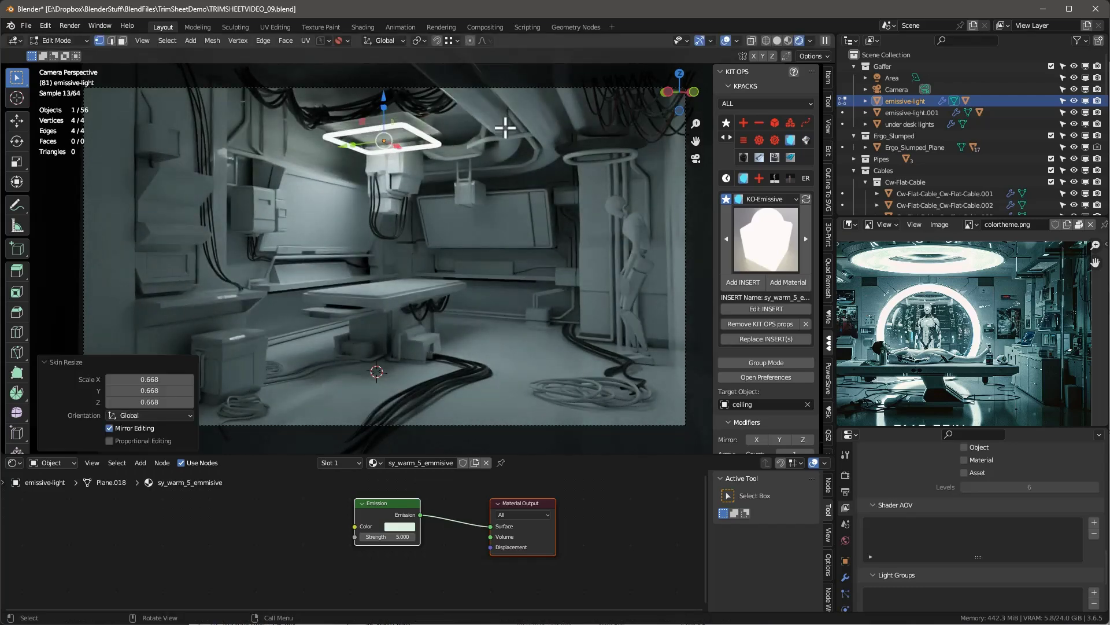
{"action": "key", "text": "Tab"}
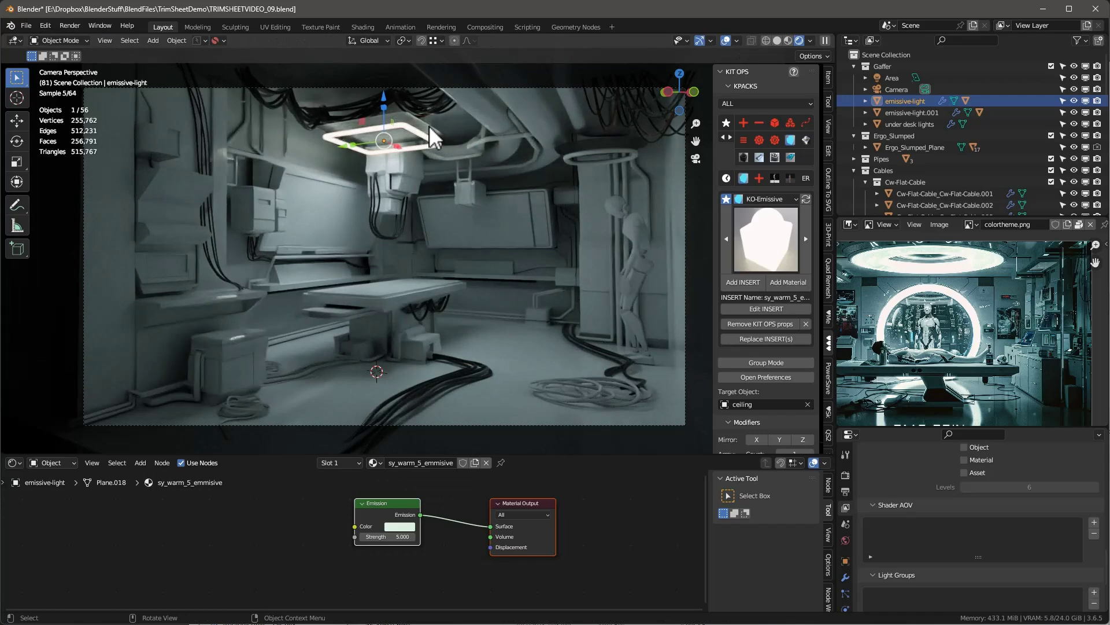
- Assign the KO-Special-Mats sy_rubber material to the light-shield and the ceiling
{"action": "left_click", "coordinate": [429, 126]}
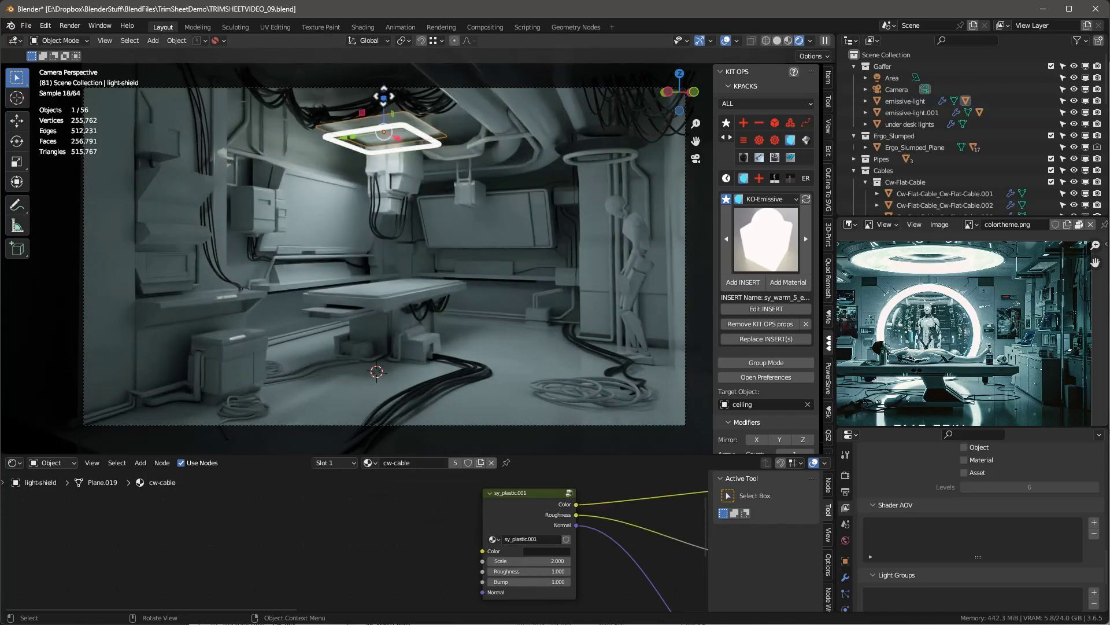
{"action": "left_click_drag", "start_coordinate": [383, 90], "coordinate": [385, 97]}
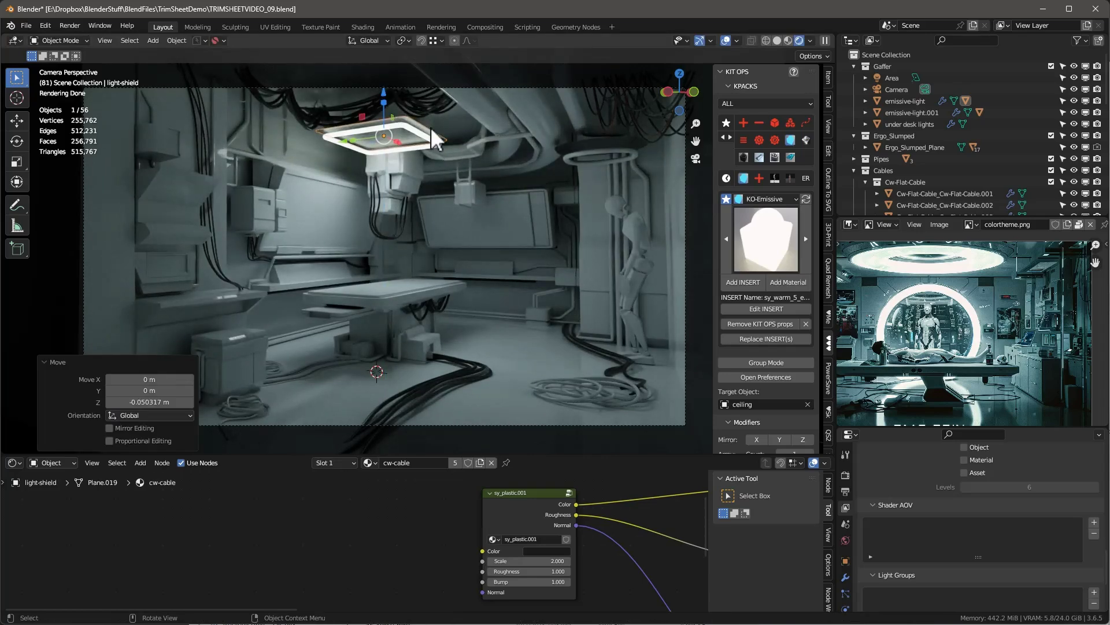
{"action": "left_click", "coordinate": [769, 196]}
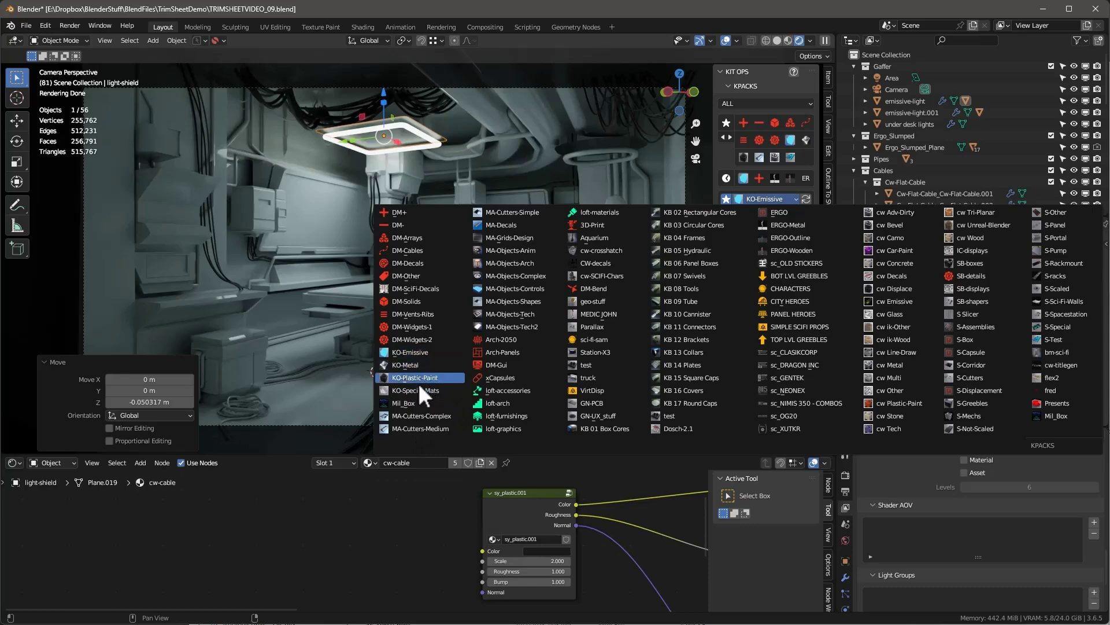
{"action": "left_click", "coordinate": [432, 391]}
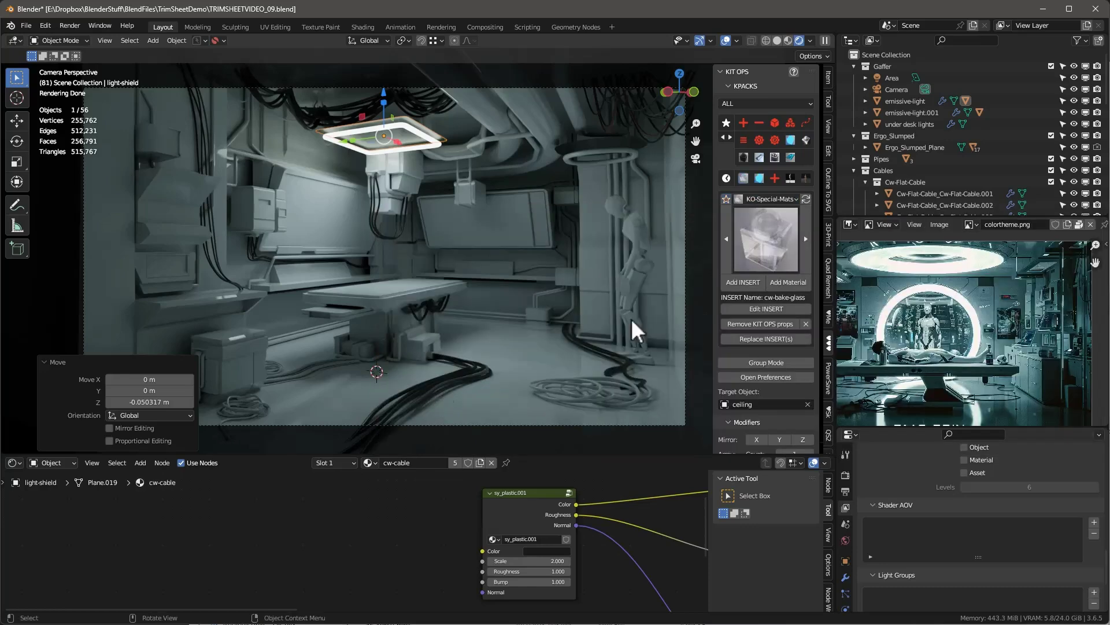
{"action": "left_click", "coordinate": [774, 245]}
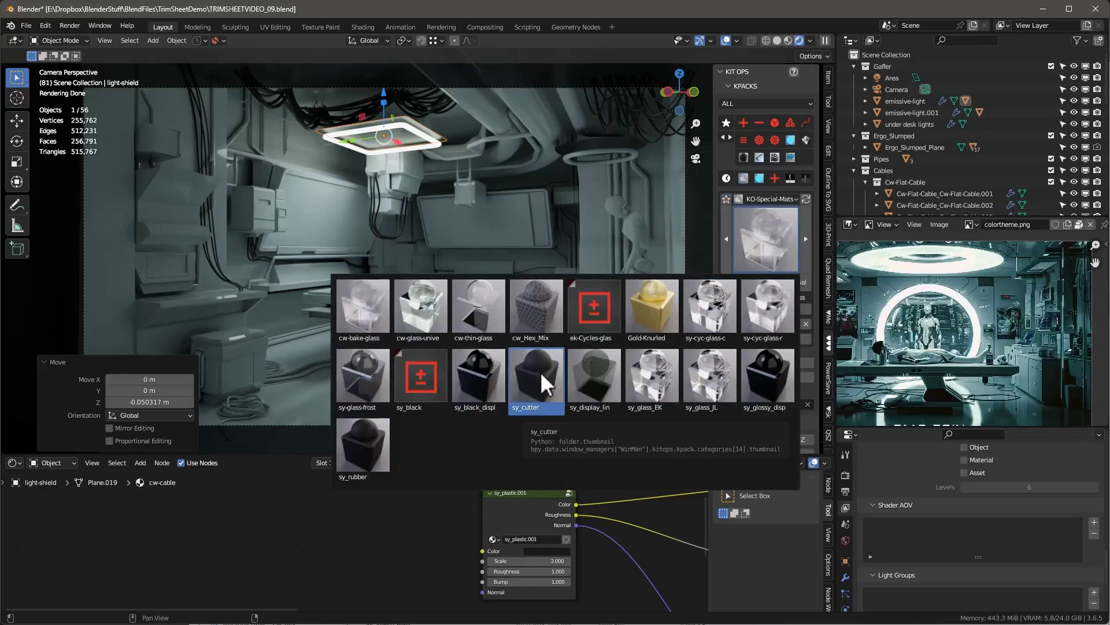
{"action": "left_click", "coordinate": [375, 454]}
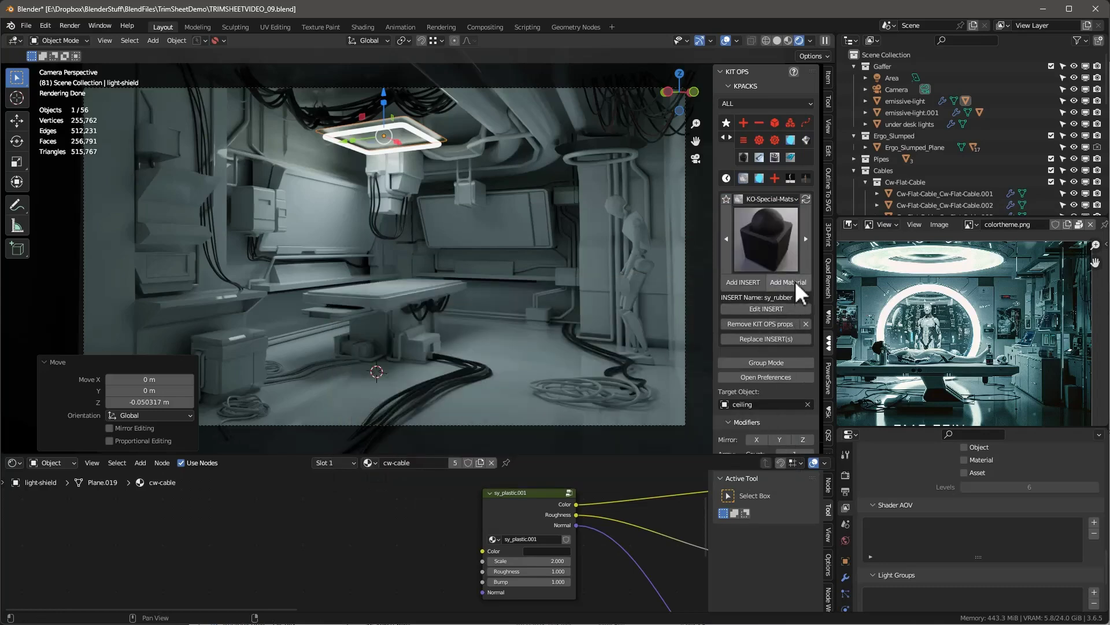
{"action": "left_click", "coordinate": [795, 280]}
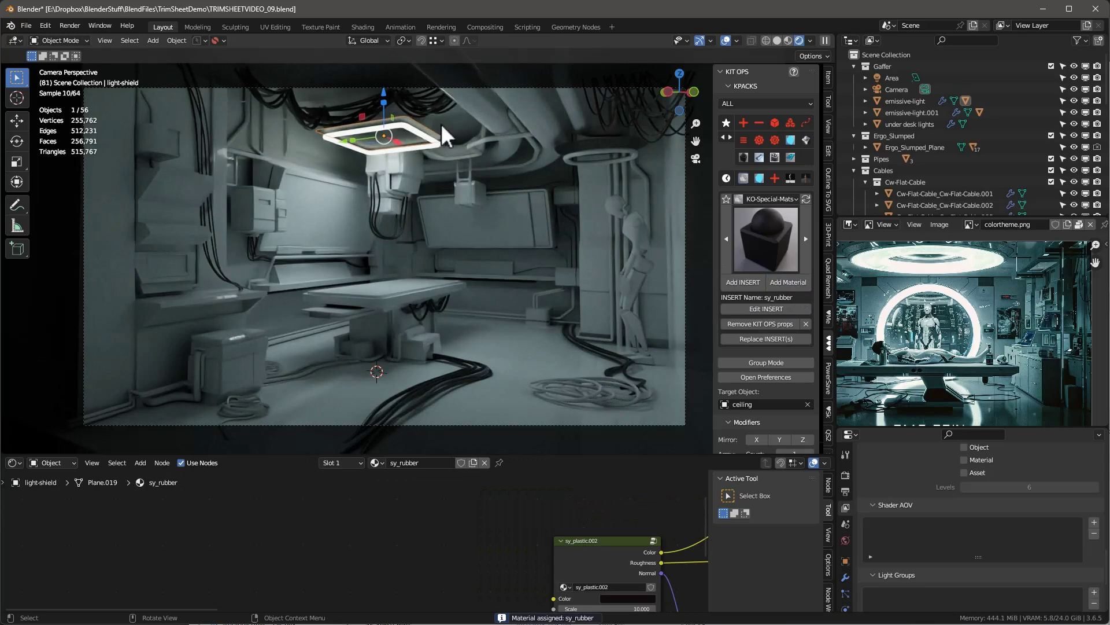
{"action": "left_click", "coordinate": [450, 121]}
{"action": "left_click", "coordinate": [786, 279]}
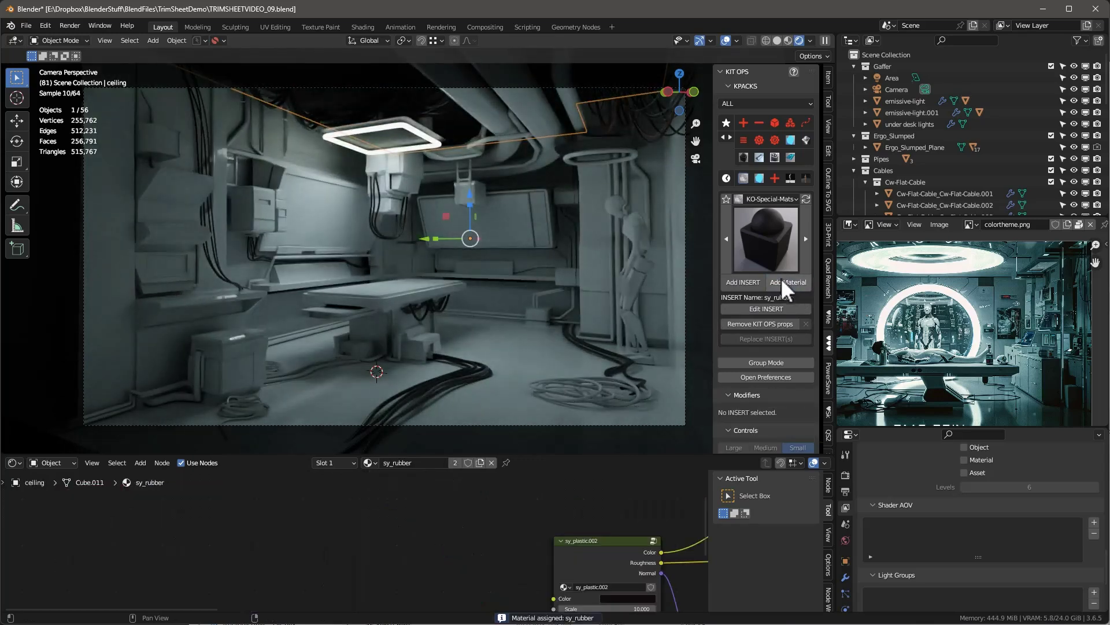
- Set the sy_rubber base colour to a deep dark red with value 0.122
{"action": "left_click", "coordinate": [630, 107]}
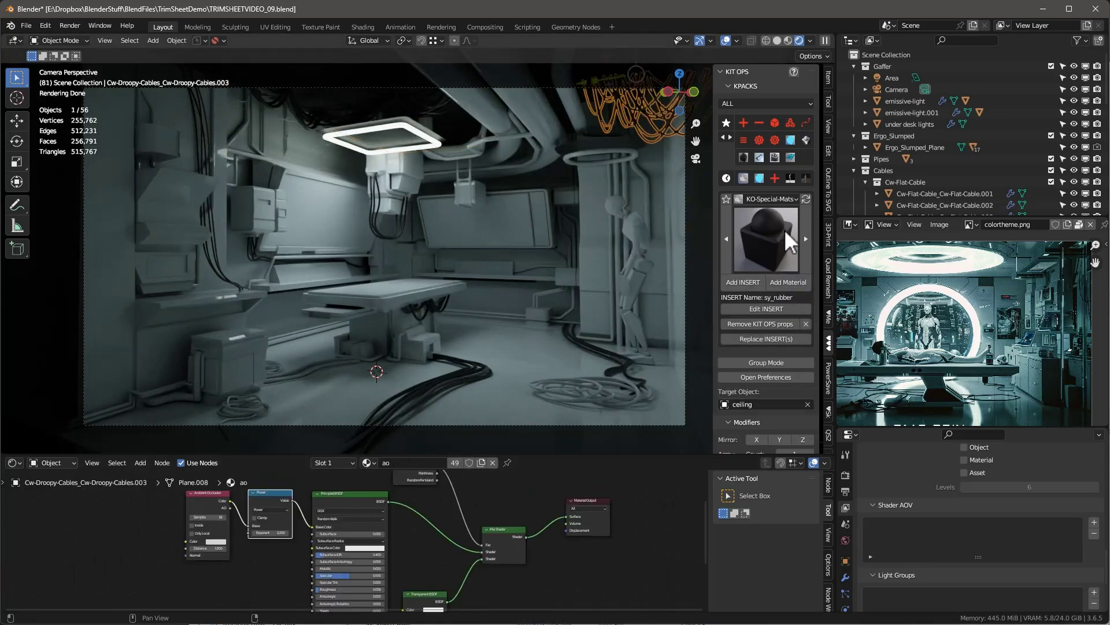
{"action": "left_click", "coordinate": [452, 120]}
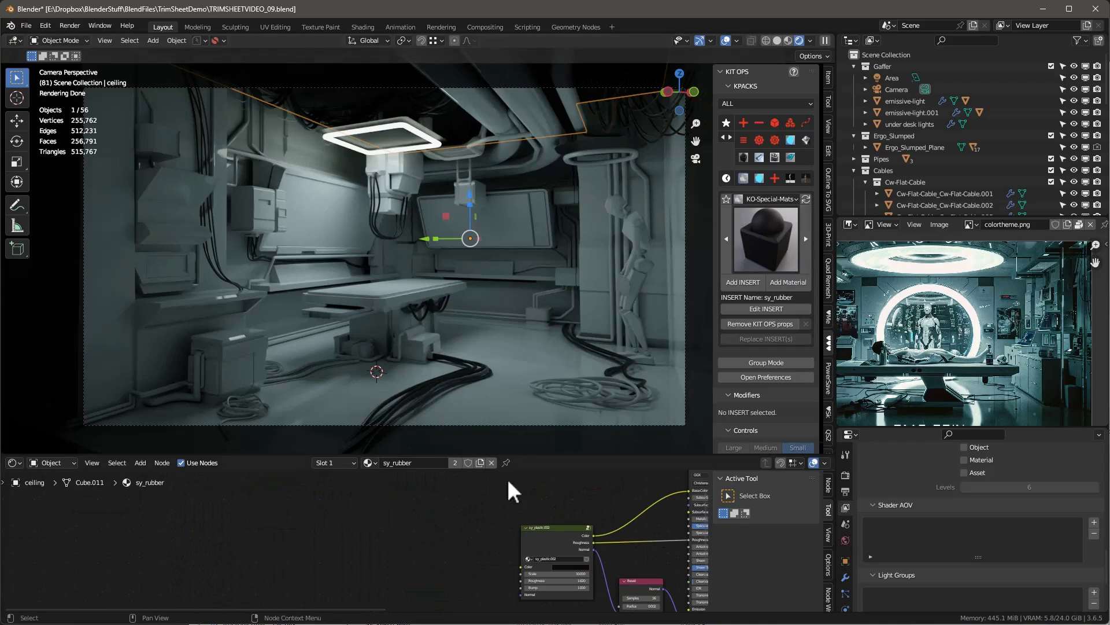
{"action": "key", "text": "Home"}
{"action": "scroll", "coordinate": [408, 560], "scroll_direction": "up", "scroll_amount": 4}
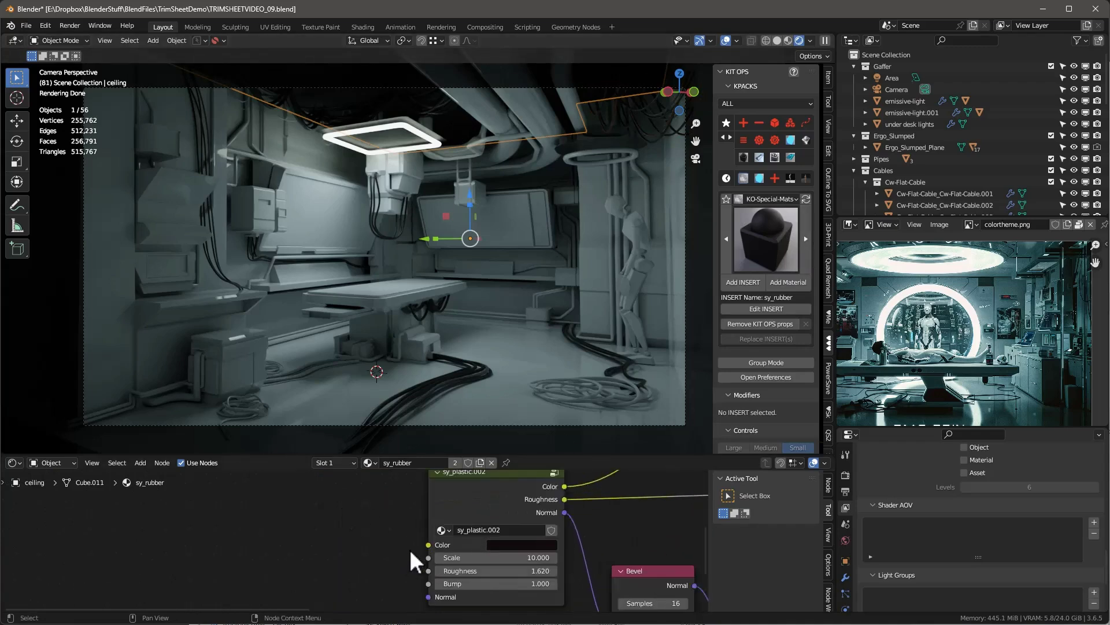
{"action": "left_click", "coordinate": [505, 546]}
{"action": "scroll", "coordinate": [564, 432], "scroll_direction": "up", "scroll_amount": 3, "text": "ctrl"}
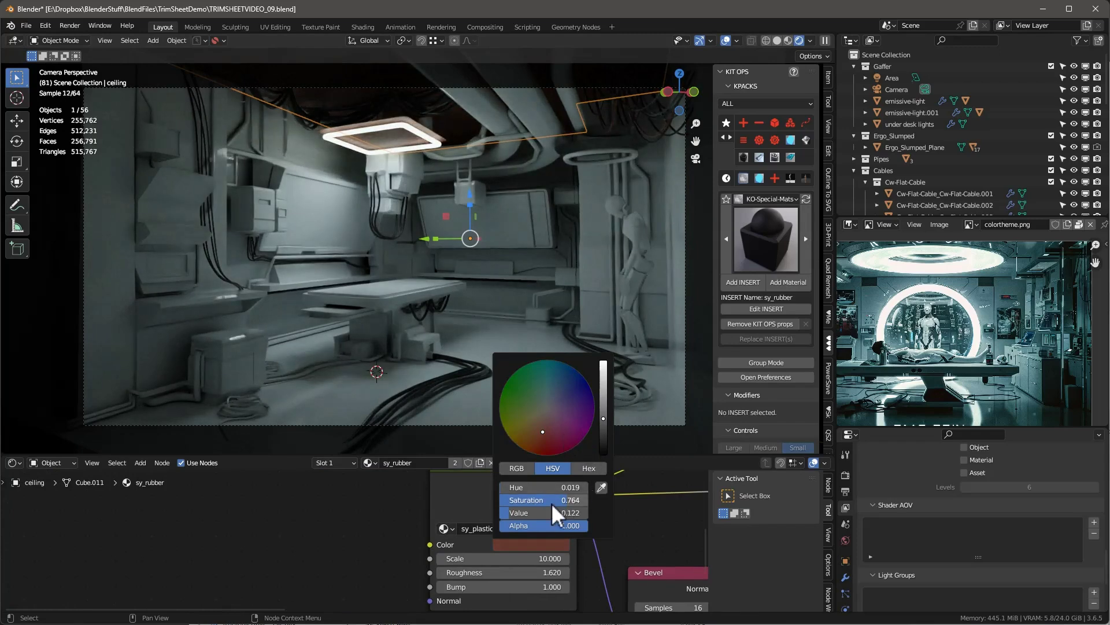
{"action": "left_click", "coordinate": [428, 393]}
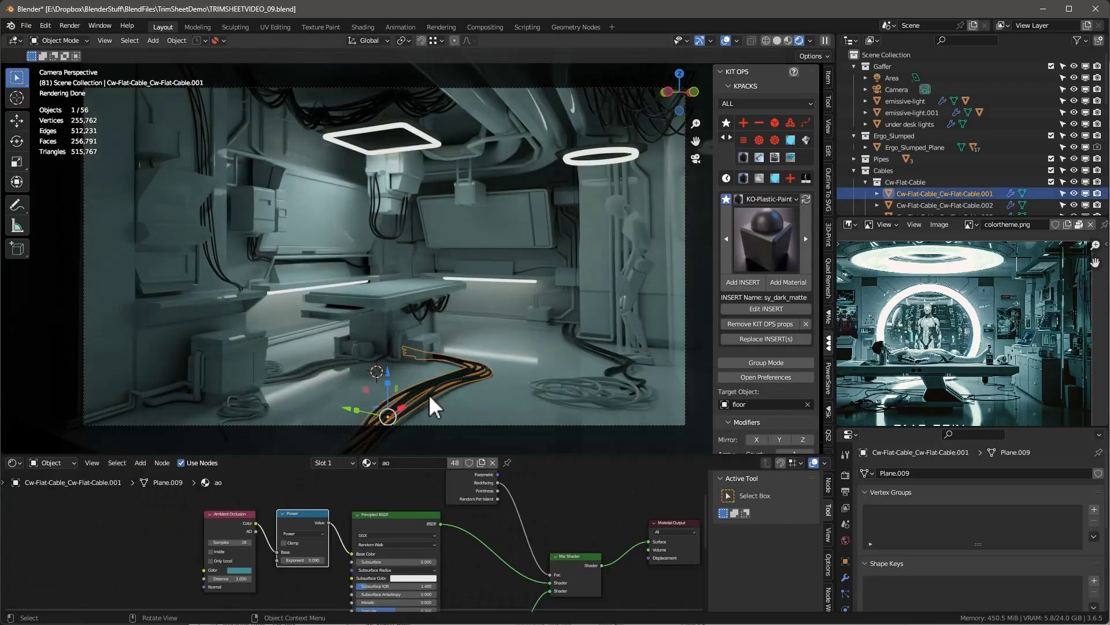
- Convert the flat cable Cw-Flat-Cable.004 from visual geometry into a mesh
{"action": "left_click", "coordinate": [619, 383]}
{"action": "left_click", "coordinate": [565, 381]}
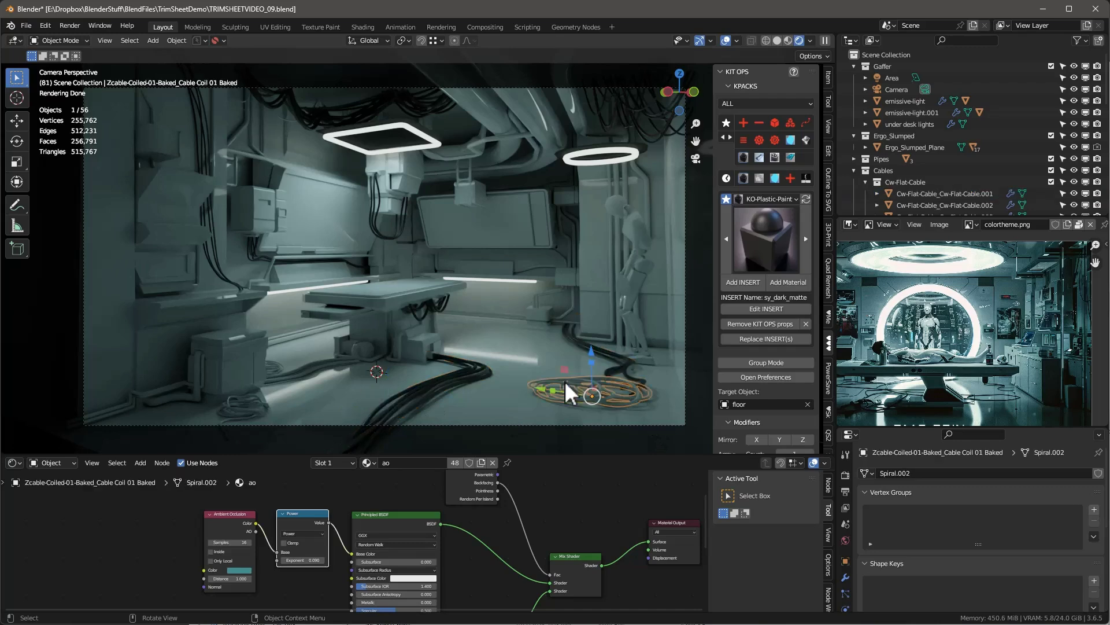
{"action": "left_click", "coordinate": [613, 356]}
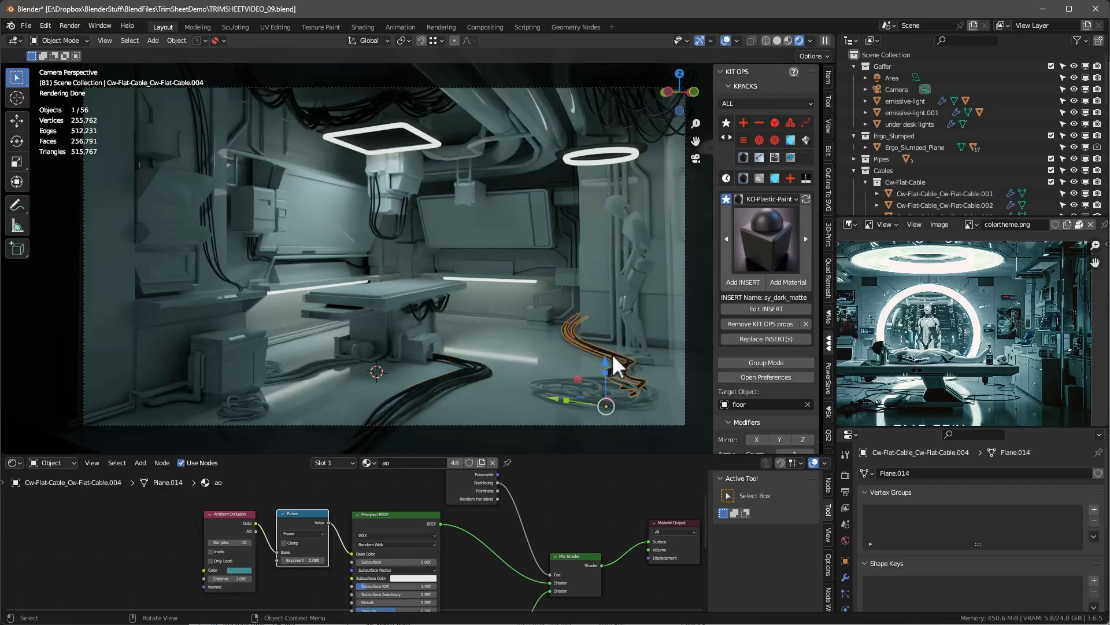
{"action": "left_click", "coordinate": [174, 41]}
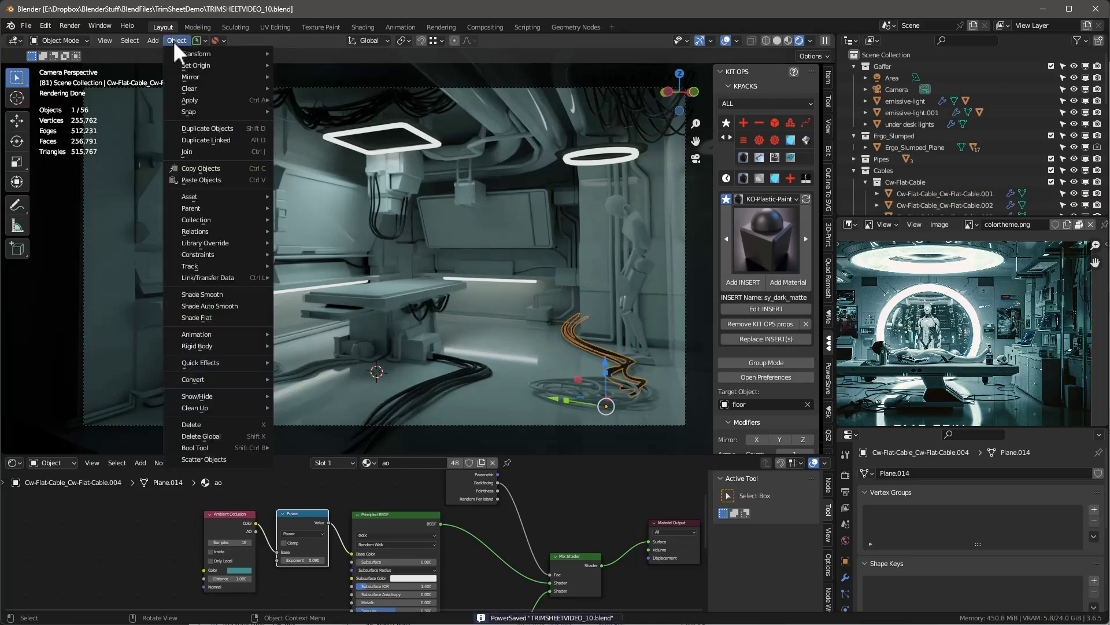
{"action": "mouse_move", "coordinate": [205, 96]}
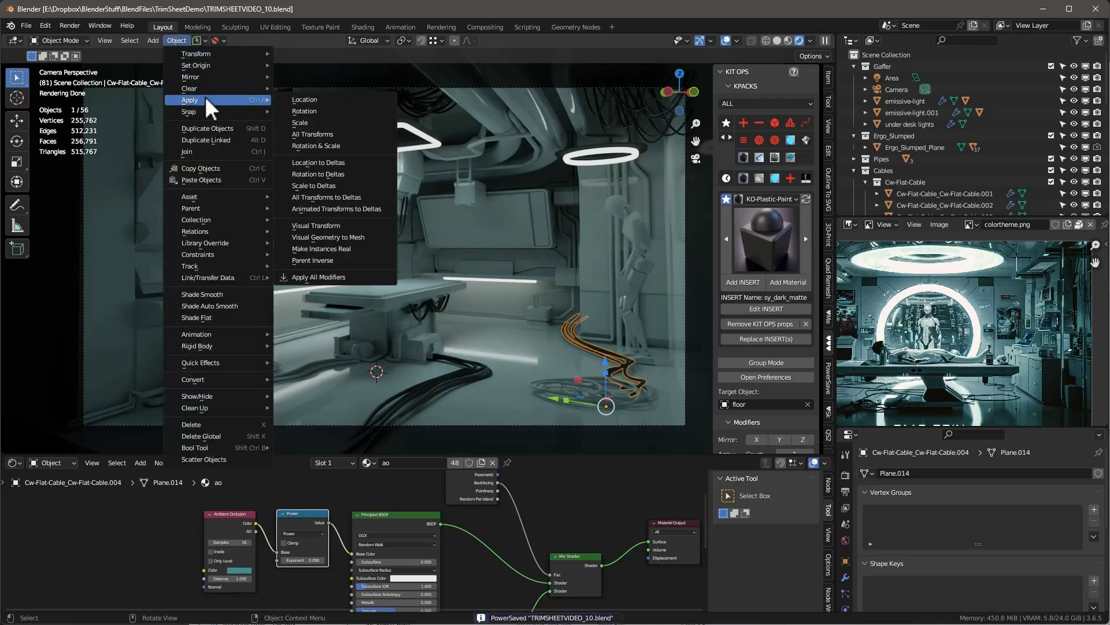
{"action": "left_click", "coordinate": [344, 234]}
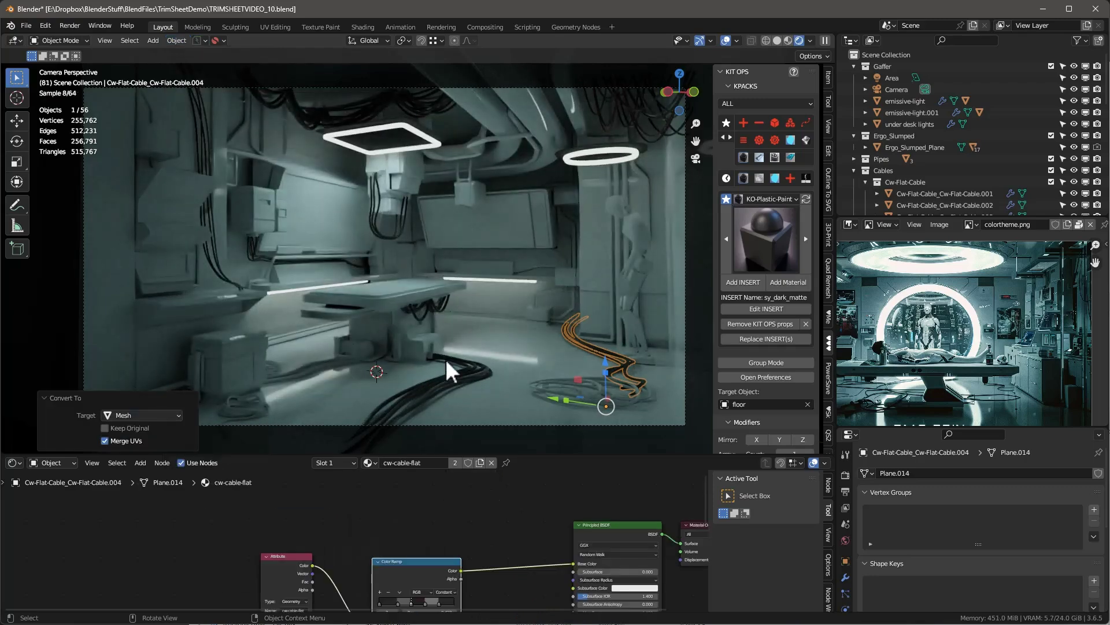
- Select all objects and copy the ao material to them via Quick Favorites
{"action": "left_click", "coordinate": [442, 378]}
{"action": "key", "text": "a"}
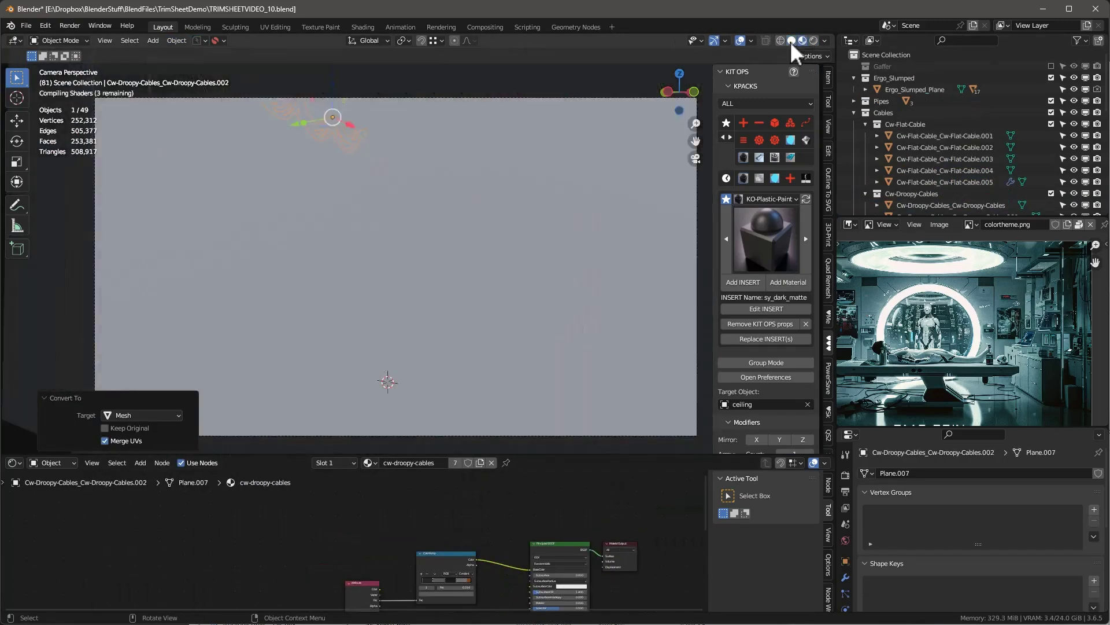
{"action": "key", "text": "q"}
{"action": "left_click", "coordinate": [398, 382]}
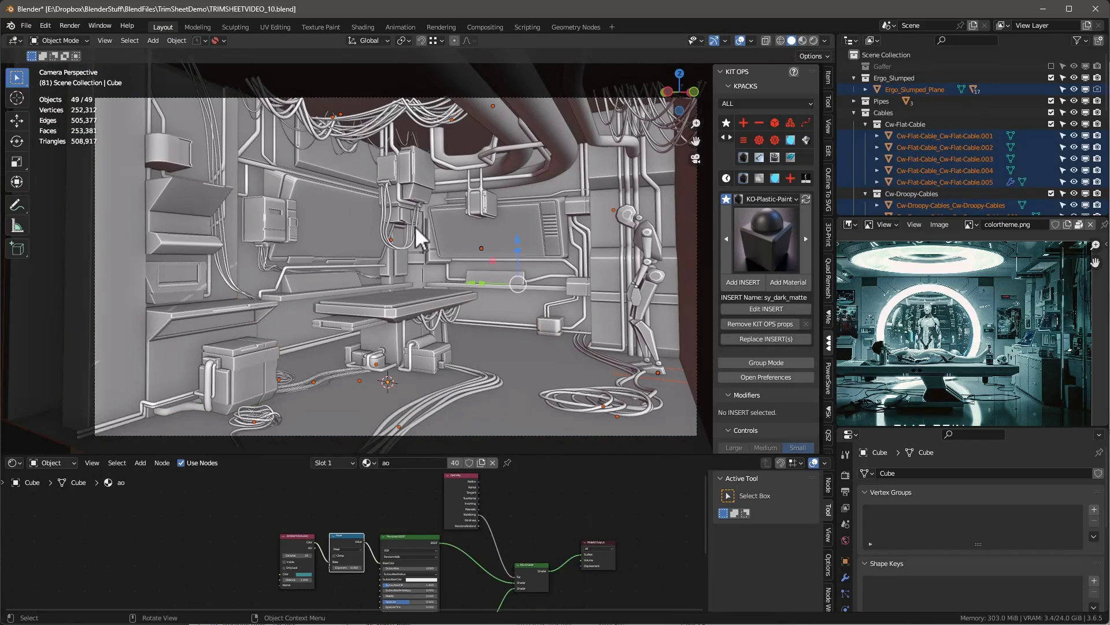
- Re-enable the Gaffer lights in rendered shading and assign ERGO-Steel to the floor
{"action": "left_click", "coordinate": [814, 40]}
{"action": "left_click", "coordinate": [1051, 66]}
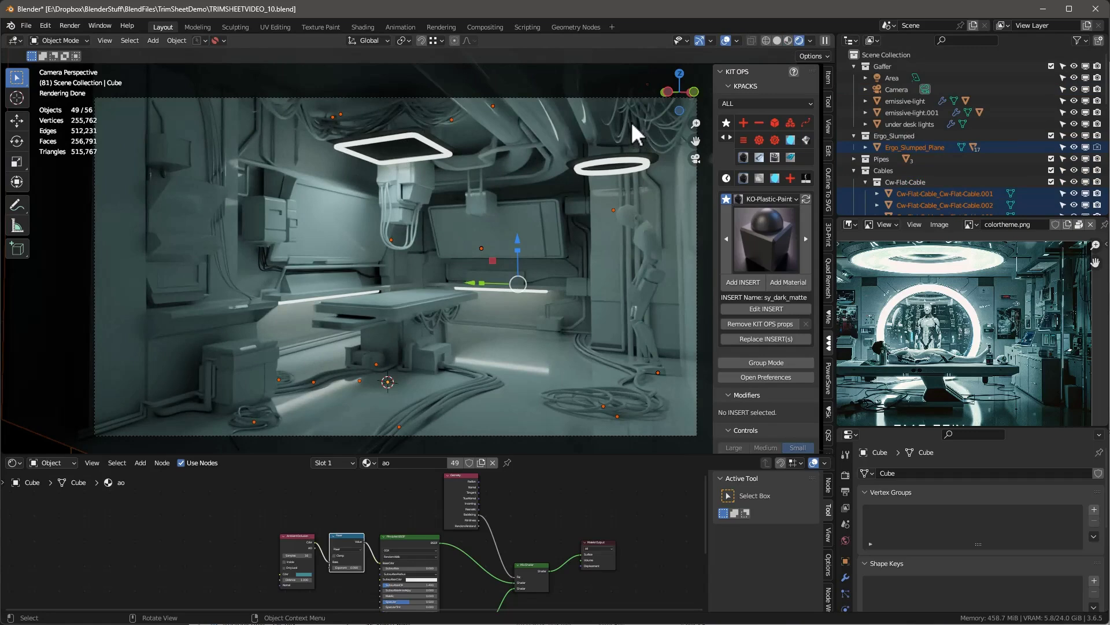
{"action": "left_click", "coordinate": [469, 130]}
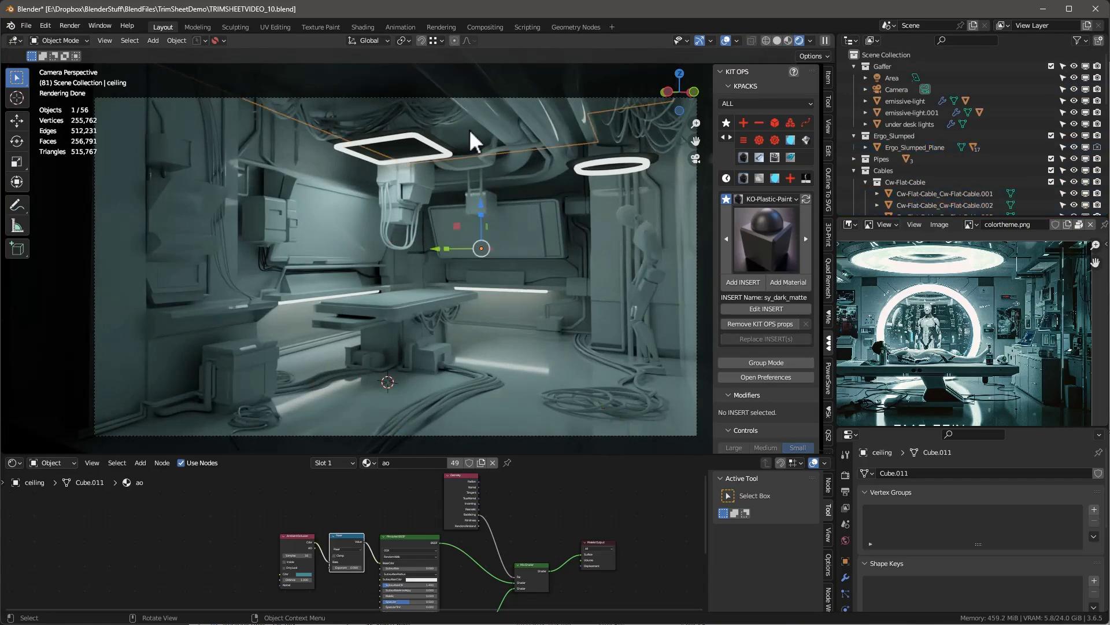
{"action": "left_click", "coordinate": [366, 463]}
{"action": "left_click", "coordinate": [397, 483]}
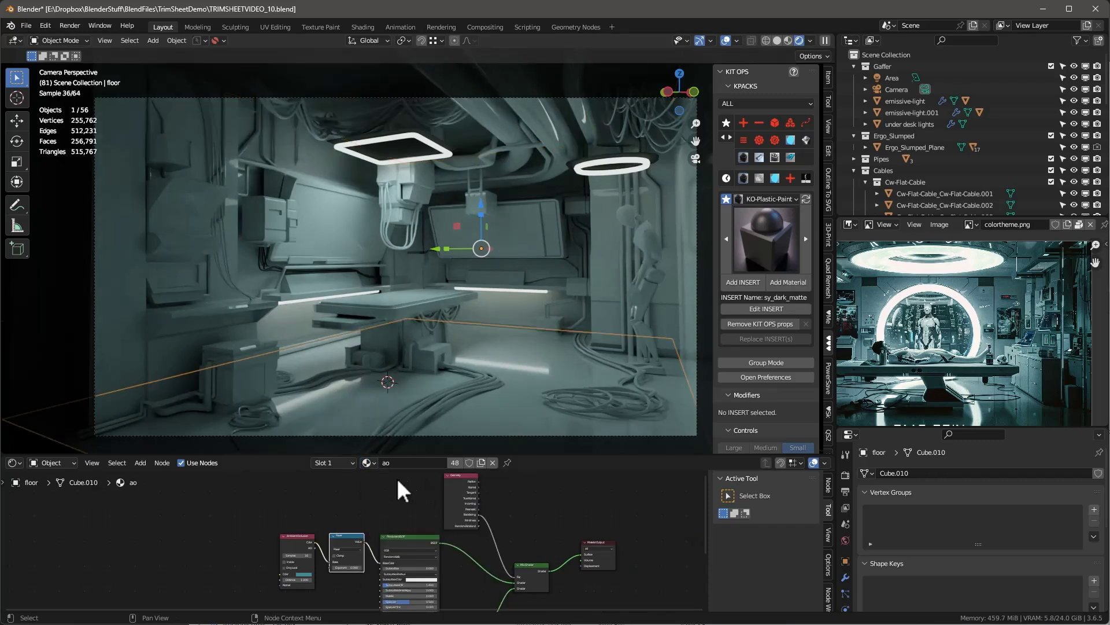
{"action": "left_click", "coordinate": [371, 464]}
{"action": "left_click", "coordinate": [405, 483]}
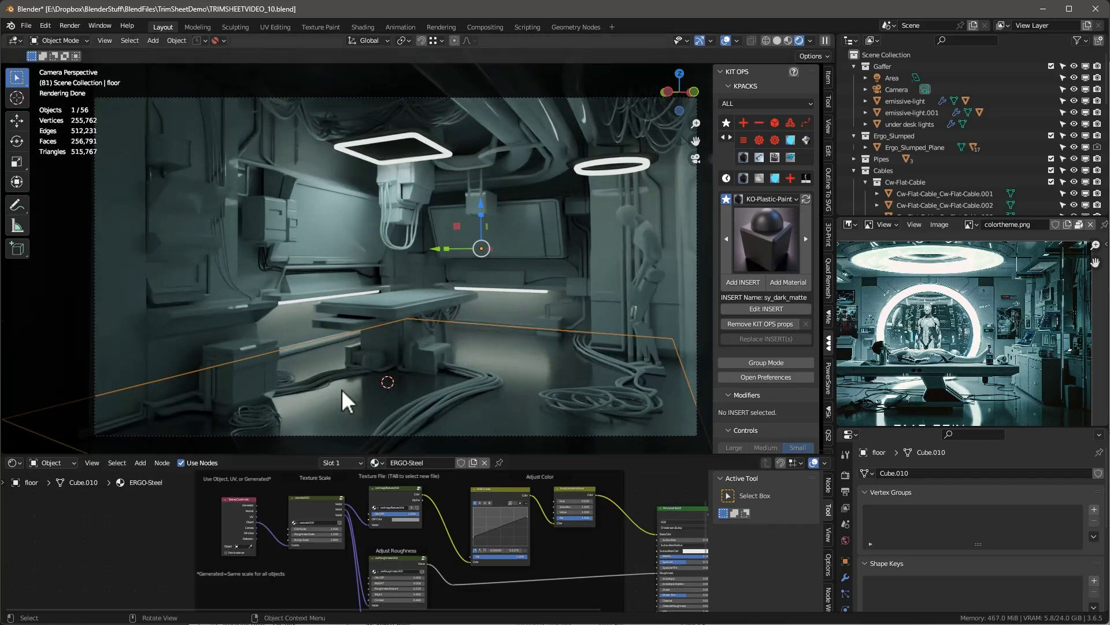
- Isolate the Ergo_Slumped_Plane hierarchy in local view with material preview shading
{"action": "left_click", "coordinate": [901, 146]}
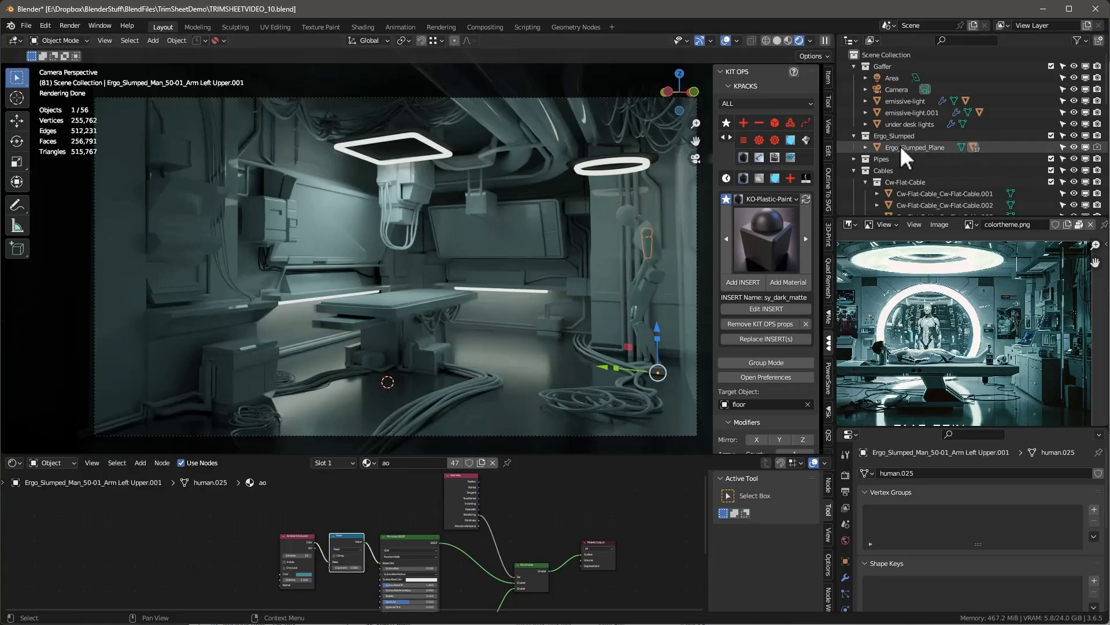
{"action": "right_click", "coordinate": [901, 146]}
{"action": "left_click", "coordinate": [878, 219]}
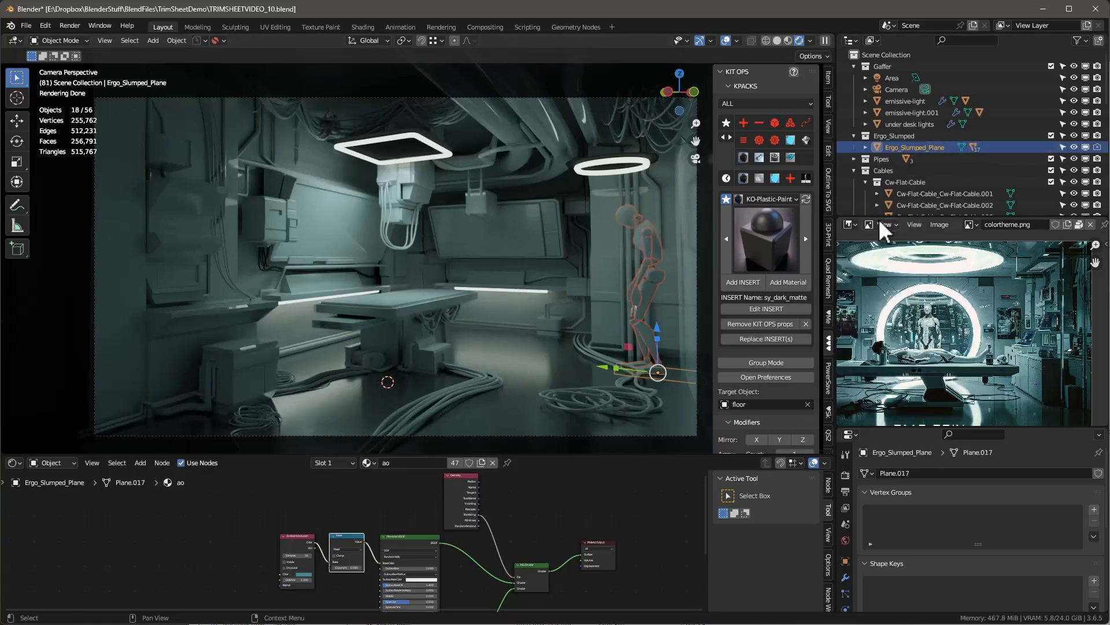
{"action": "key", "text": "KP_Divide"}
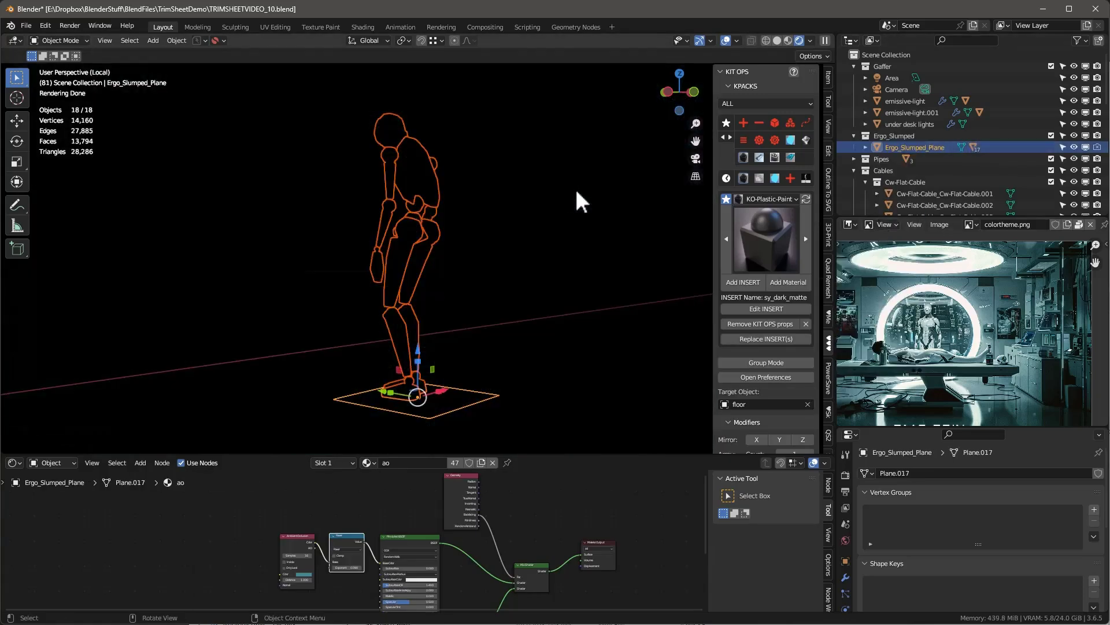
{"action": "left_click", "coordinate": [787, 38]}
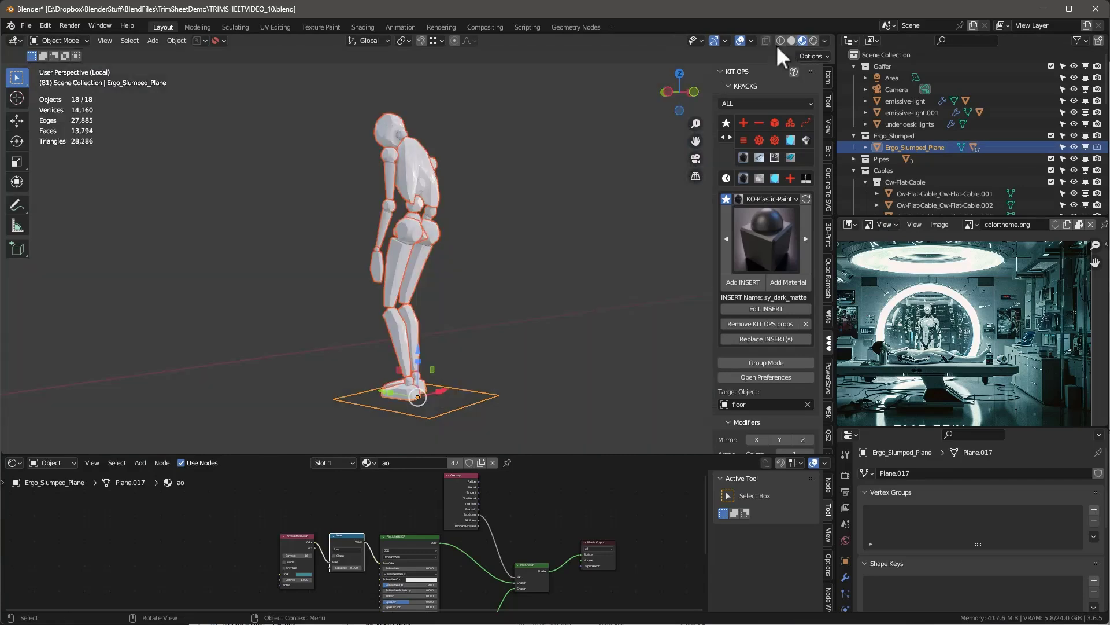
{"action": "middle_click_drag", "start_coordinate": [340, 216], "coordinate": [440, 220]}
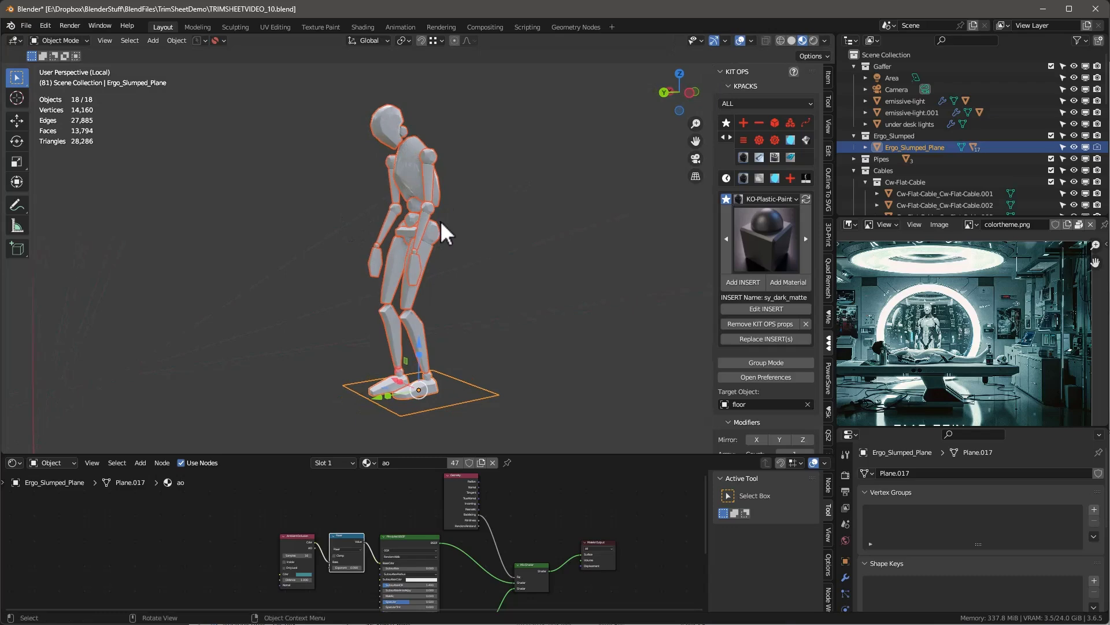
- Delete the figure's base plane vertices and set its material roughness to 0
{"action": "key", "text": "Tab"}
{"action": "left_click", "coordinate": [455, 398]}
{"action": "key", "text": "l"}
{"action": "middle_click_drag", "start_coordinate": [456, 398], "coordinate": [532, 389]}
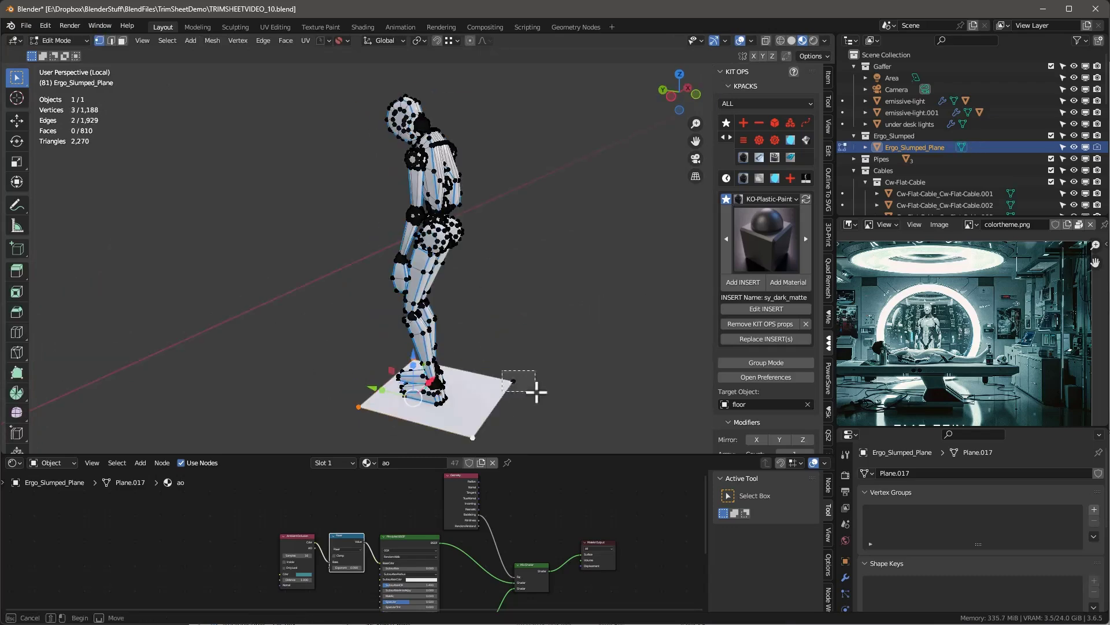
{"action": "key", "text": "x"}
{"action": "left_click", "coordinate": [521, 334]}
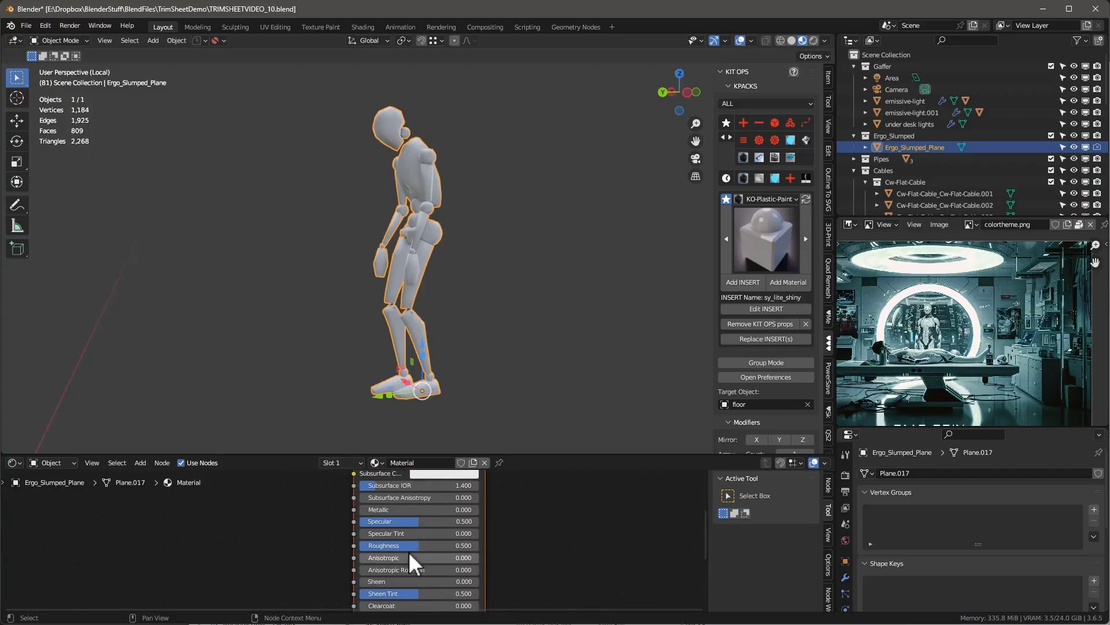
{"action": "left_click_drag", "start_coordinate": [413, 546], "coordinate": [364, 550]}
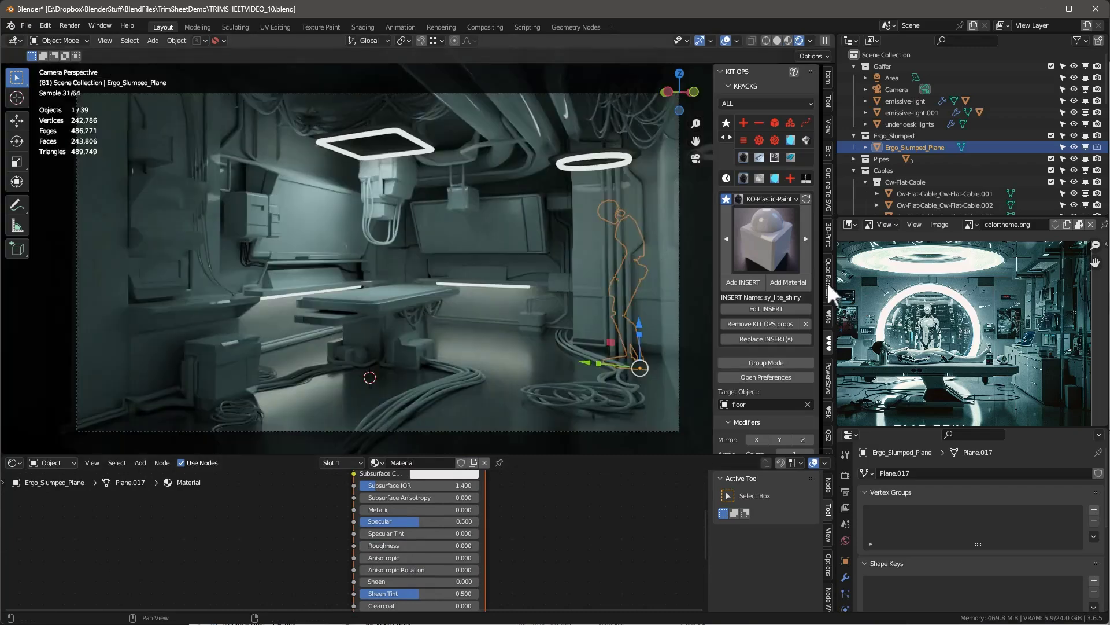
{"action": "left_click_drag", "start_coordinate": [960, 430], "coordinate": [960, 279]}
- Enable the slumped figure's ray visibility so it appears in renders again
{"action": "left_click", "coordinate": [845, 507]}
{"action": "left_click", "coordinate": [846, 411]}
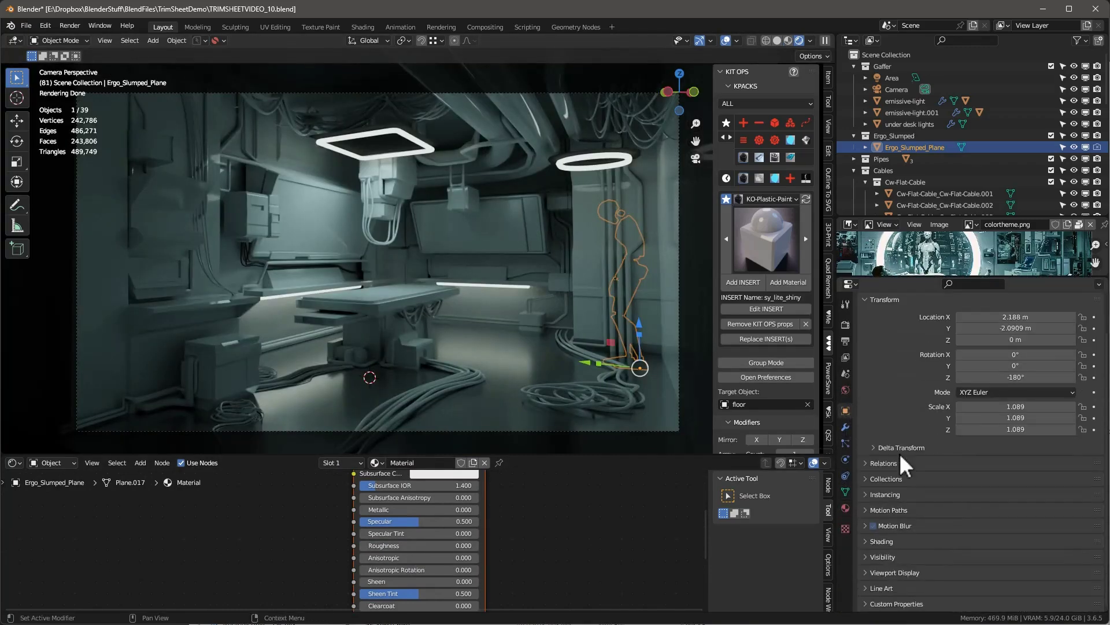
{"action": "left_click", "coordinate": [883, 543]}
{"action": "scroll", "coordinate": [941, 515], "scroll_direction": "down", "scroll_amount": 4}
{"action": "scroll", "coordinate": [941, 516], "scroll_direction": "down", "scroll_amount": 4}
{"action": "left_click", "coordinate": [960, 393]}
{"action": "left_click_drag", "start_coordinate": [963, 456], "coordinate": [967, 518]}
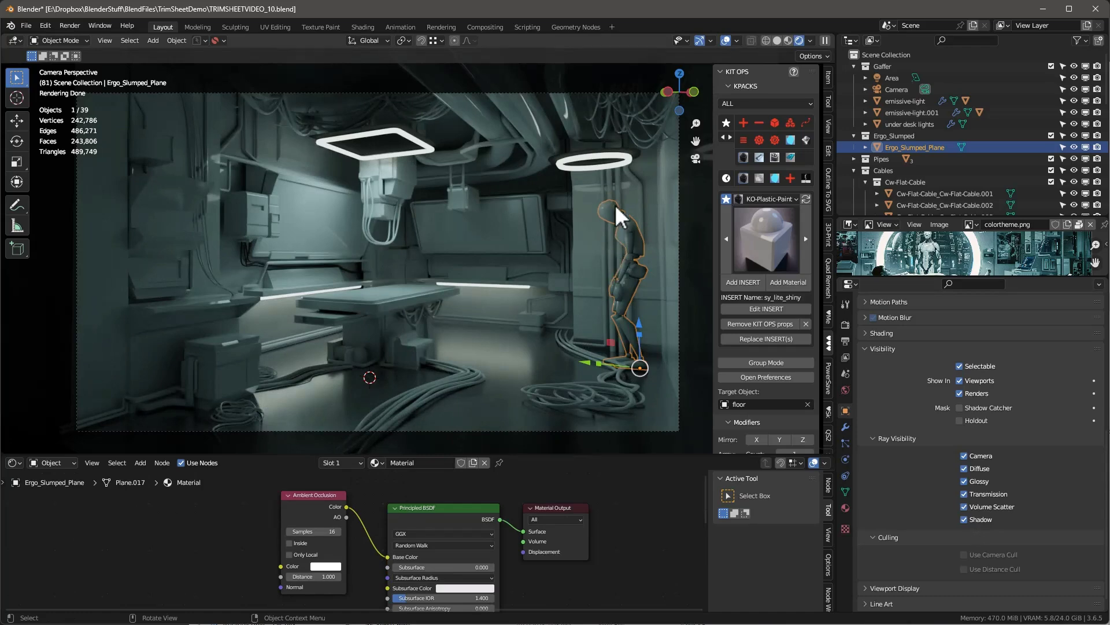
- Make the Area light pure white with zero saturation and full value
{"action": "left_click", "coordinate": [894, 78]}
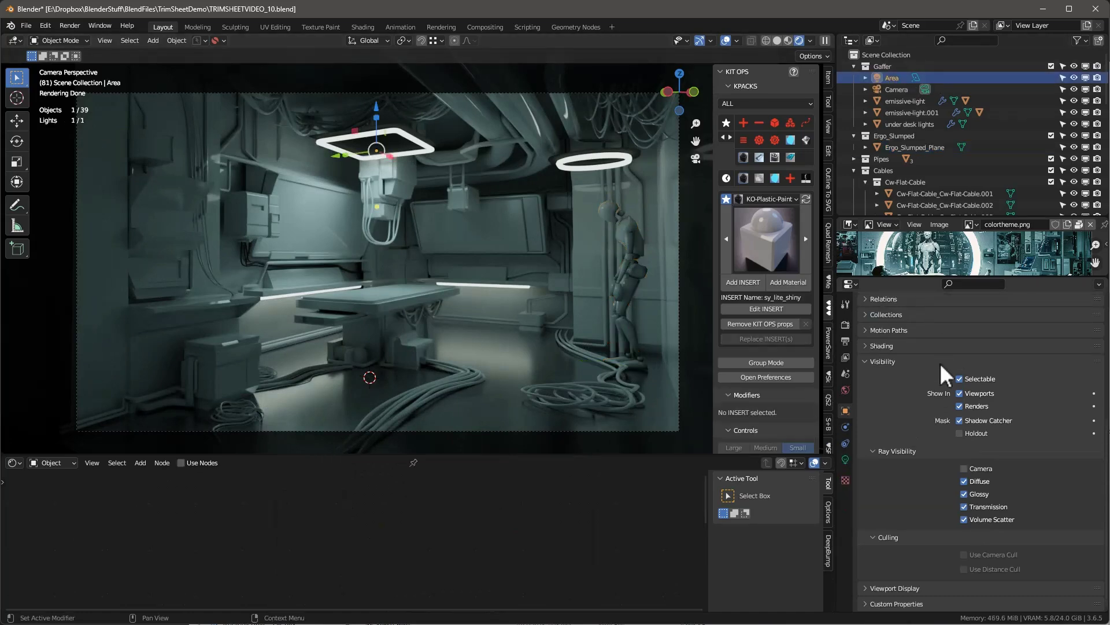
{"action": "left_click", "coordinate": [845, 458]}
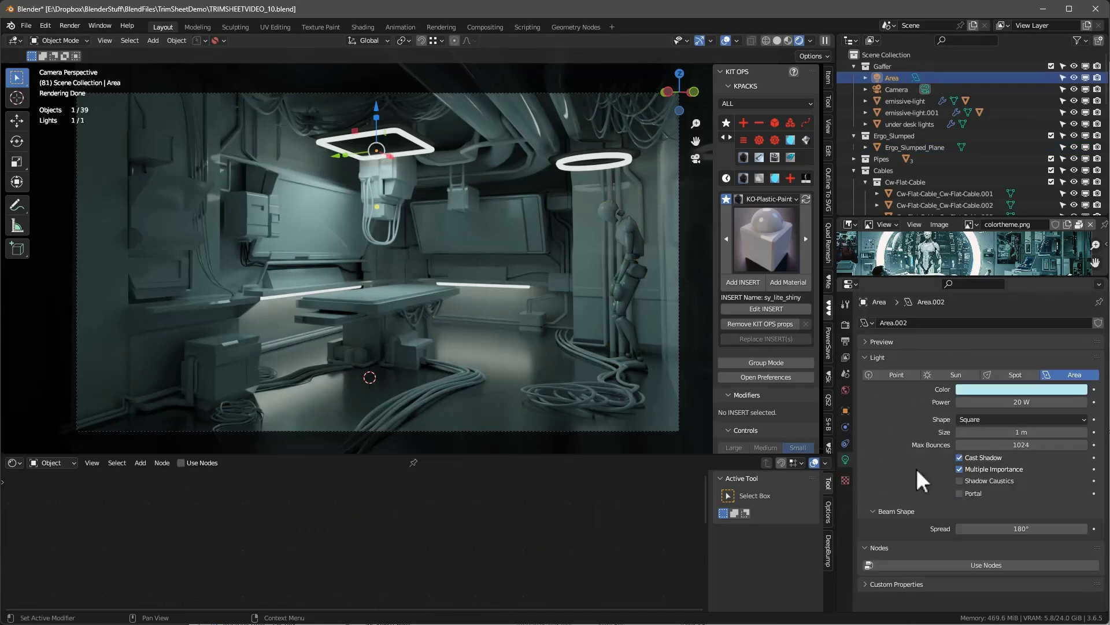
{"action": "left_click", "coordinate": [1024, 390]}
{"action": "left_click_drag", "start_coordinate": [1021, 356], "coordinate": [986, 357]}
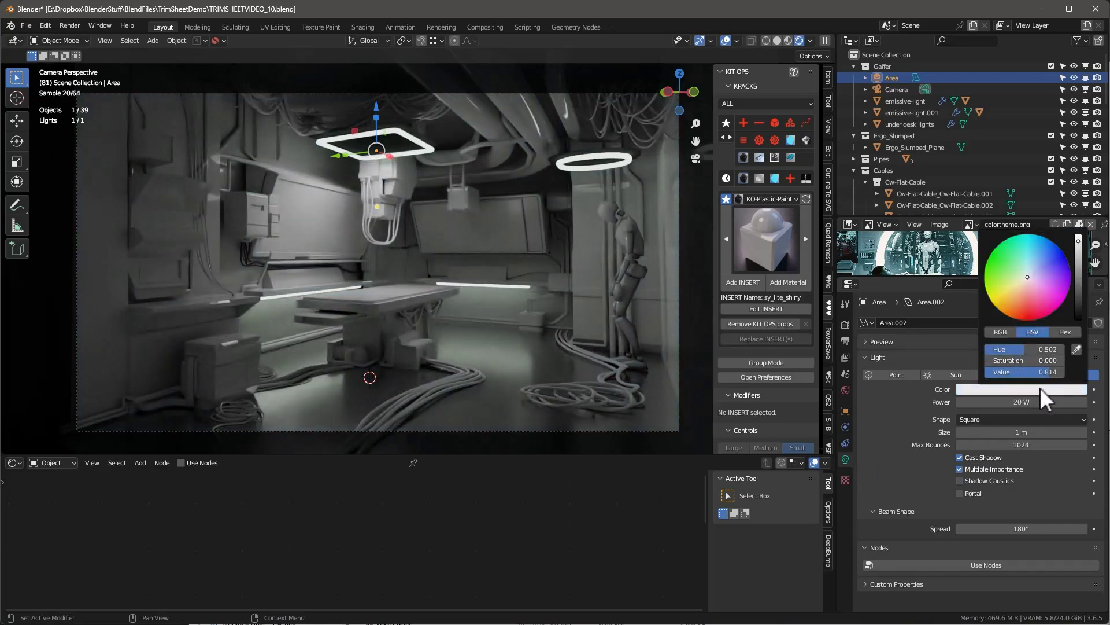
{"action": "left_click", "coordinate": [1078, 242]}
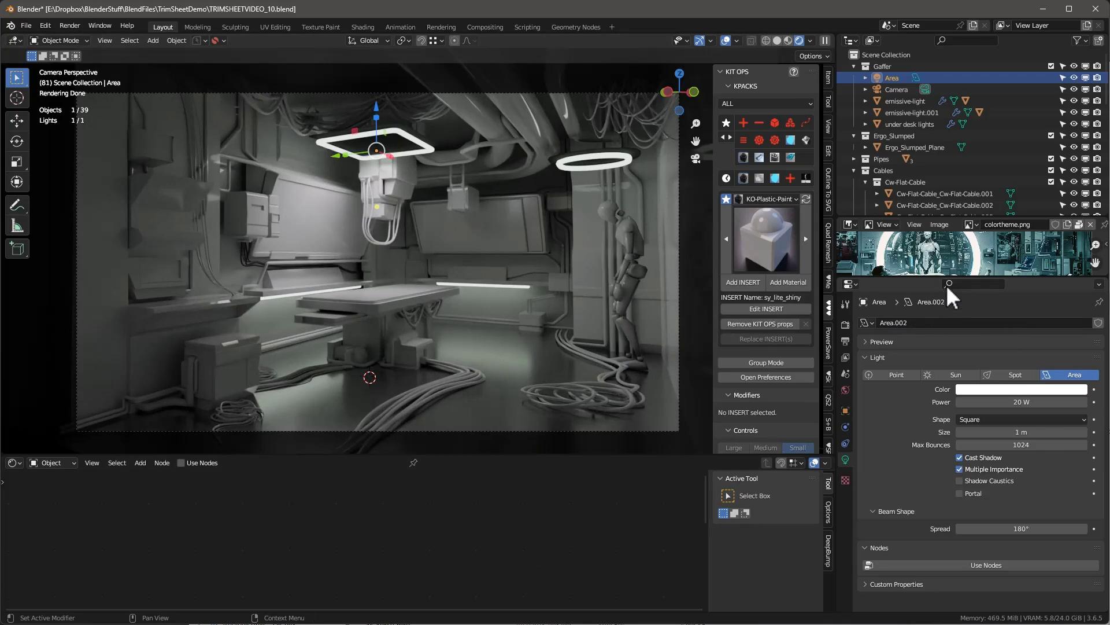
- Set the Area light's power to 50, then select the back wall to show its nodes
{"action": "left_click_drag", "start_coordinate": [956, 277], "coordinate": [956, 356]}
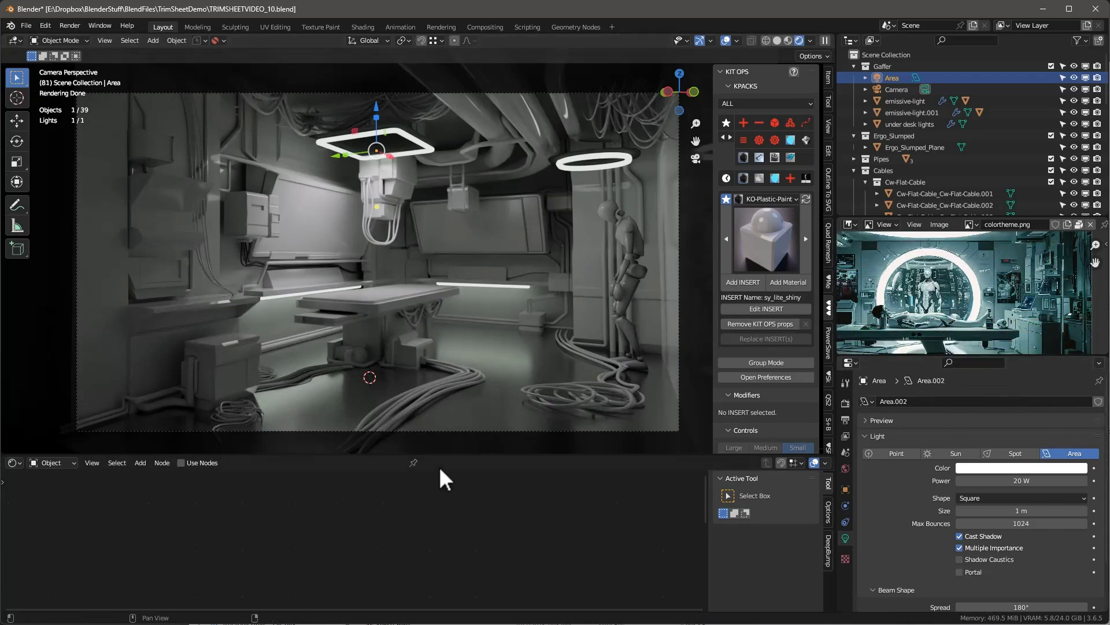
{"action": "left_click", "coordinate": [634, 287]}
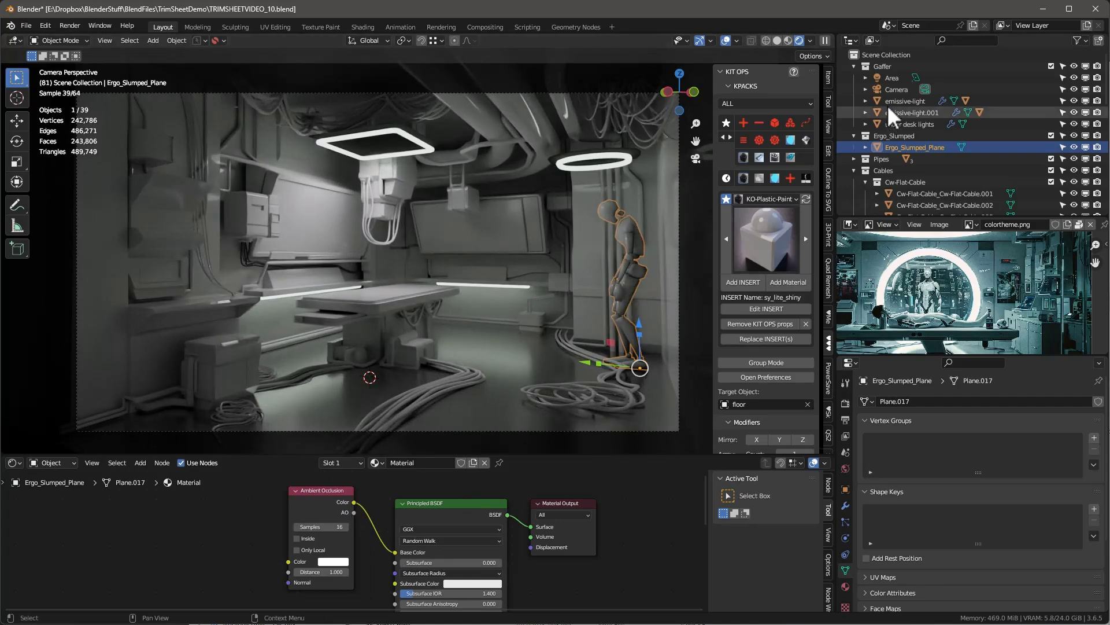
{"action": "left_click", "coordinate": [892, 78]}
{"action": "left_click", "coordinate": [1002, 481]}
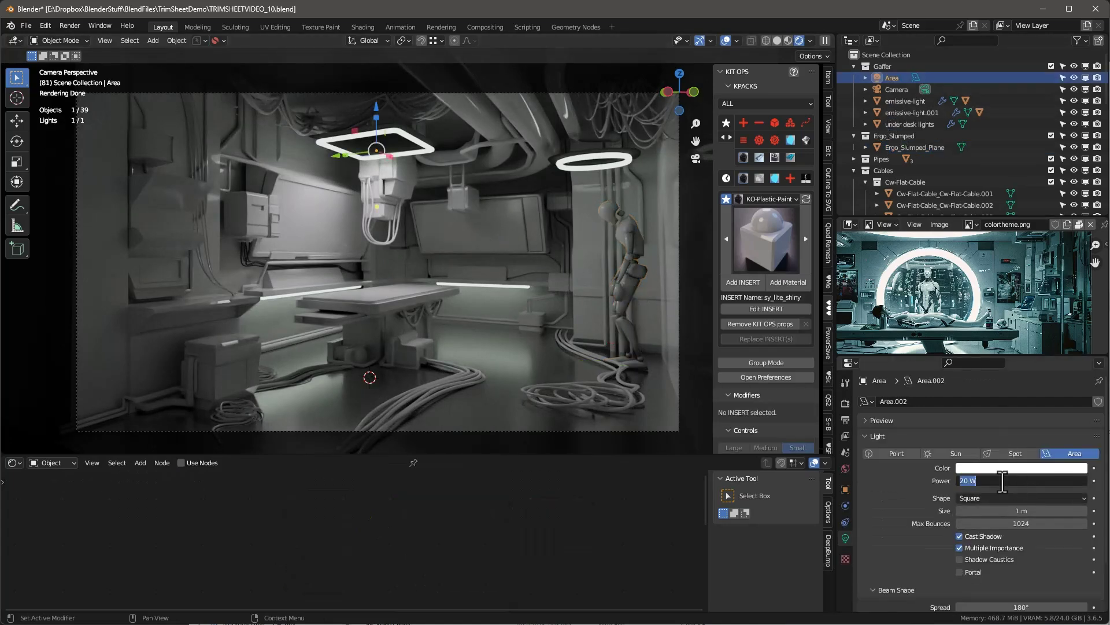
{"action": "type", "text": "50"}
{"action": "key", "text": "Return"}
{"action": "left_click", "coordinate": [491, 272]}
{"action": "left_click_drag", "start_coordinate": [495, 456], "coordinate": [495, 421]}
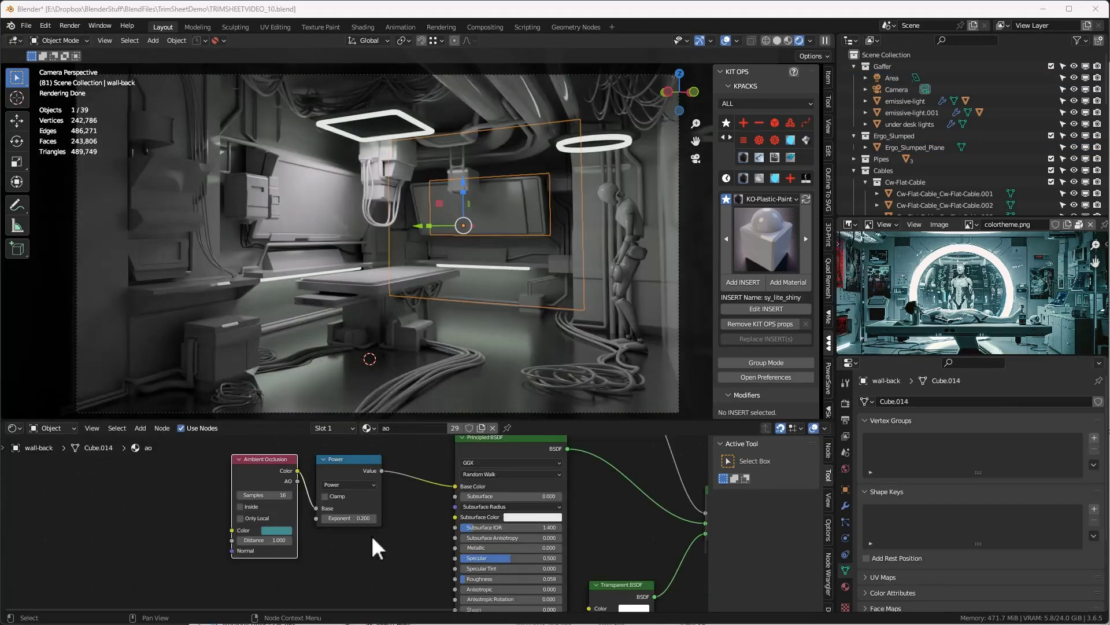
- Rename the wall material from ao to interior
{"action": "left_click", "coordinate": [392, 426]}
{"action": "key", "text": "BackSpace"}
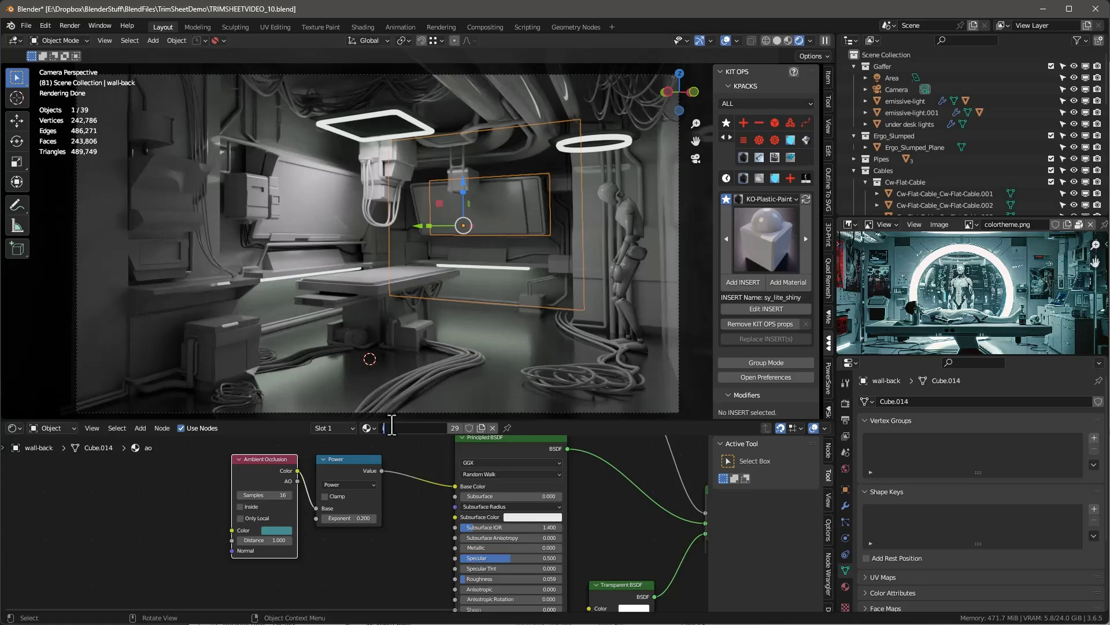
{"action": "type", "text": "interior"}
{"action": "key", "text": "Return"}
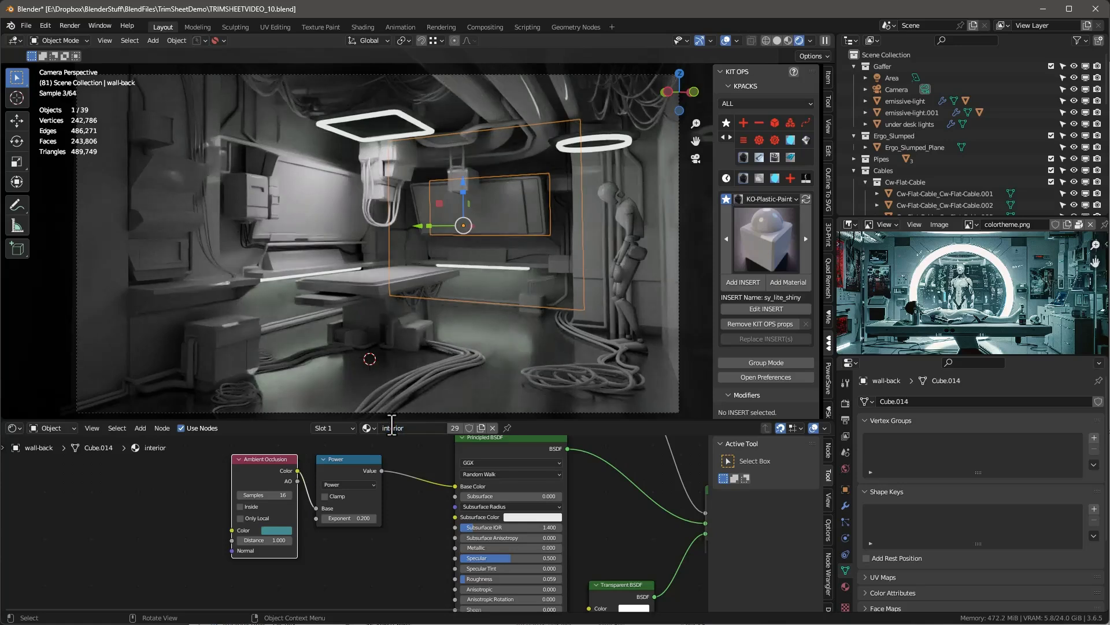
- Cut the AO Power link to Base Color and eyedrop a brightened teal Base Color
{"action": "right_click_drag", "start_coordinate": [416, 461], "coordinate": [411, 509], "text": "ctrl"}
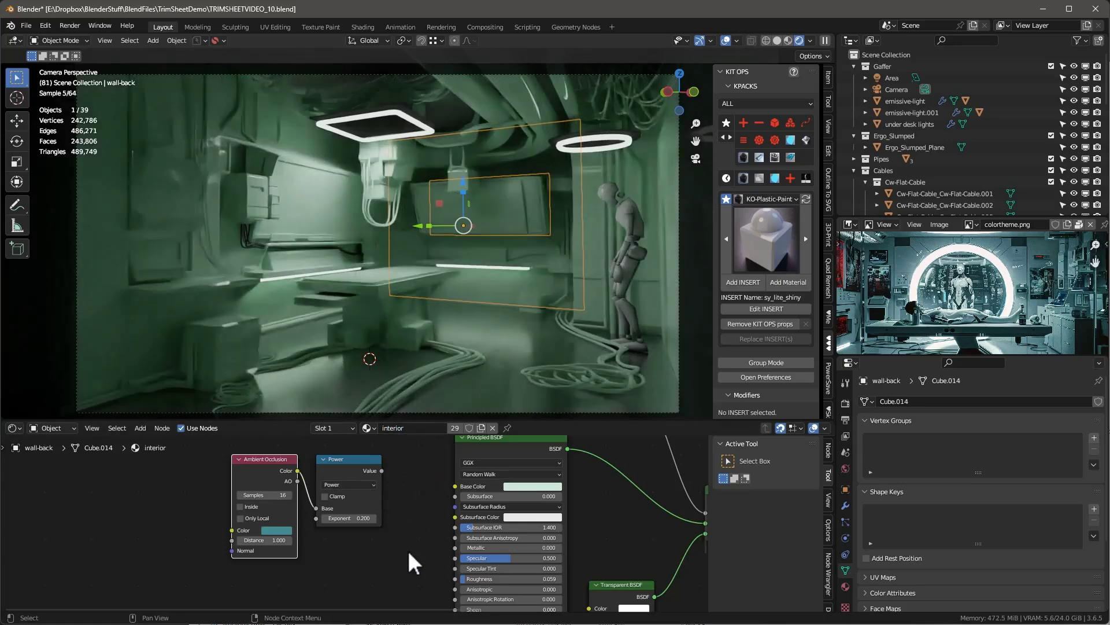
{"action": "middle_click_drag", "start_coordinate": [406, 536], "coordinate": [384, 551]}
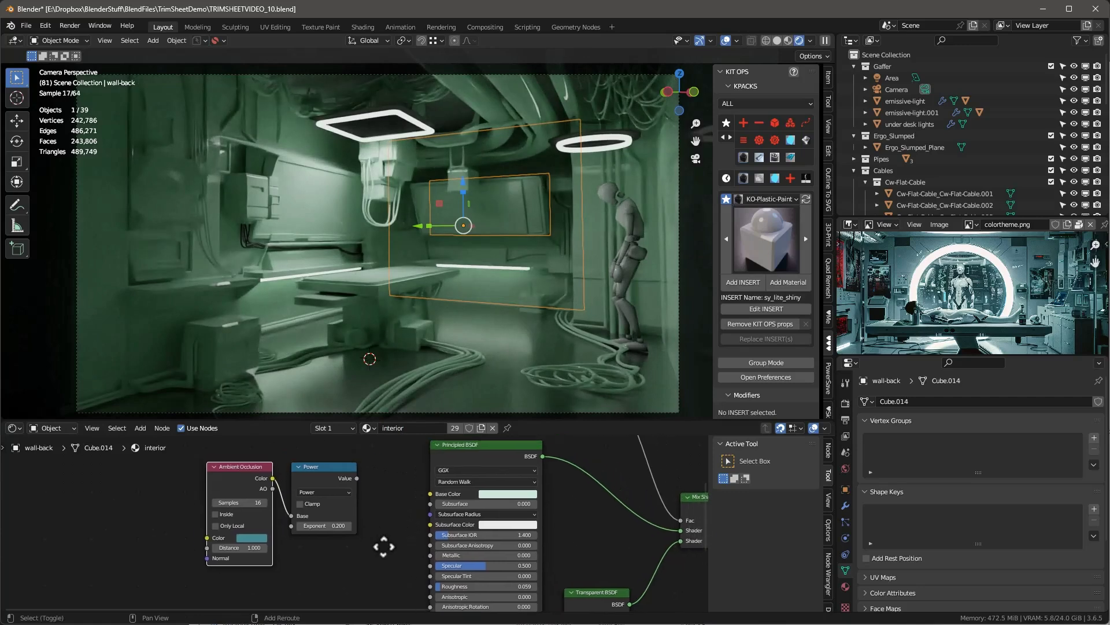
{"action": "left_click", "coordinate": [505, 496]}
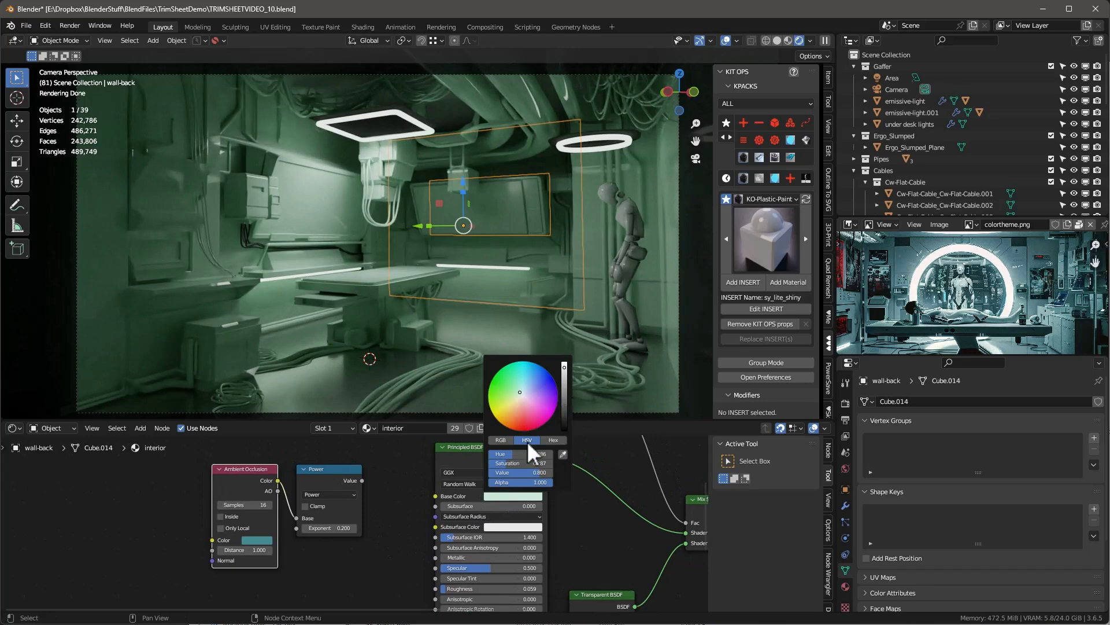
{"action": "left_click", "coordinate": [564, 454]}
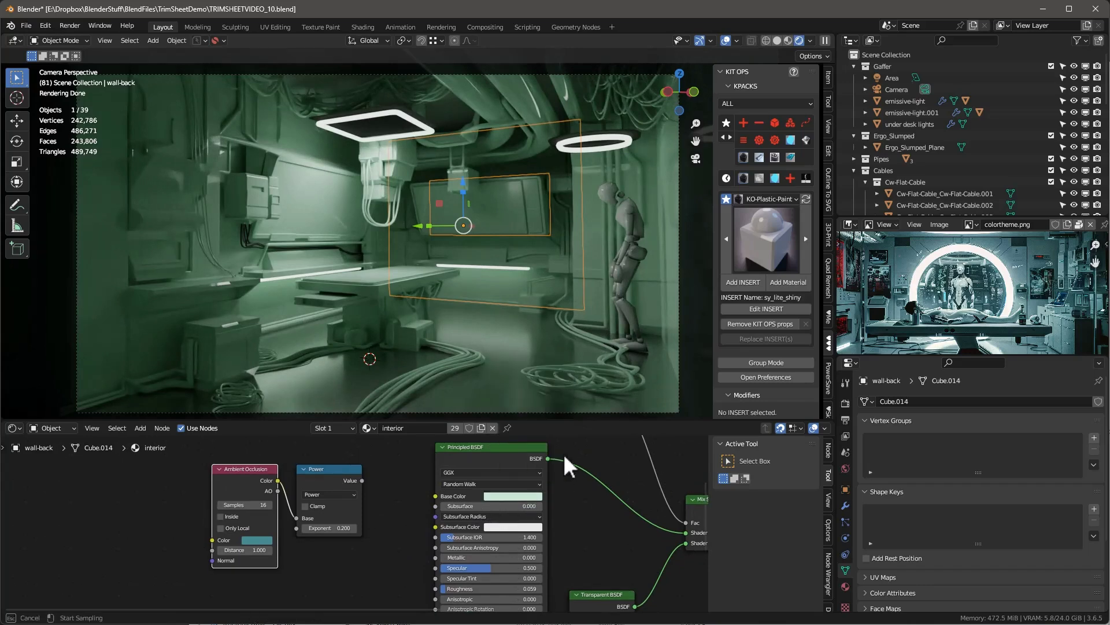
{"action": "left_click", "coordinate": [1035, 248]}
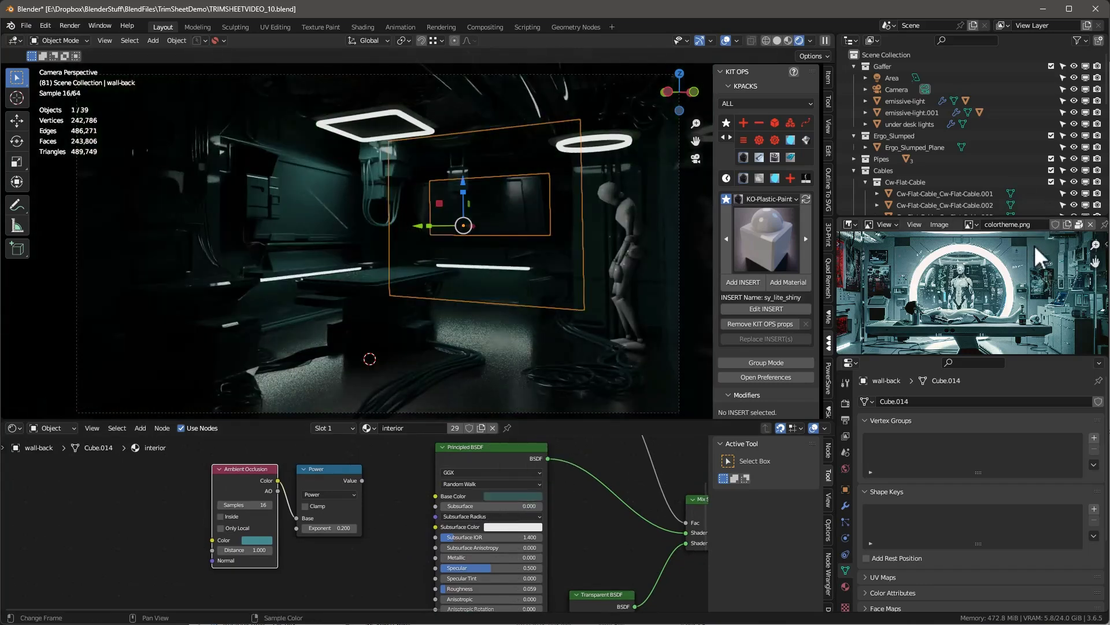
{"action": "left_click", "coordinate": [525, 498]}
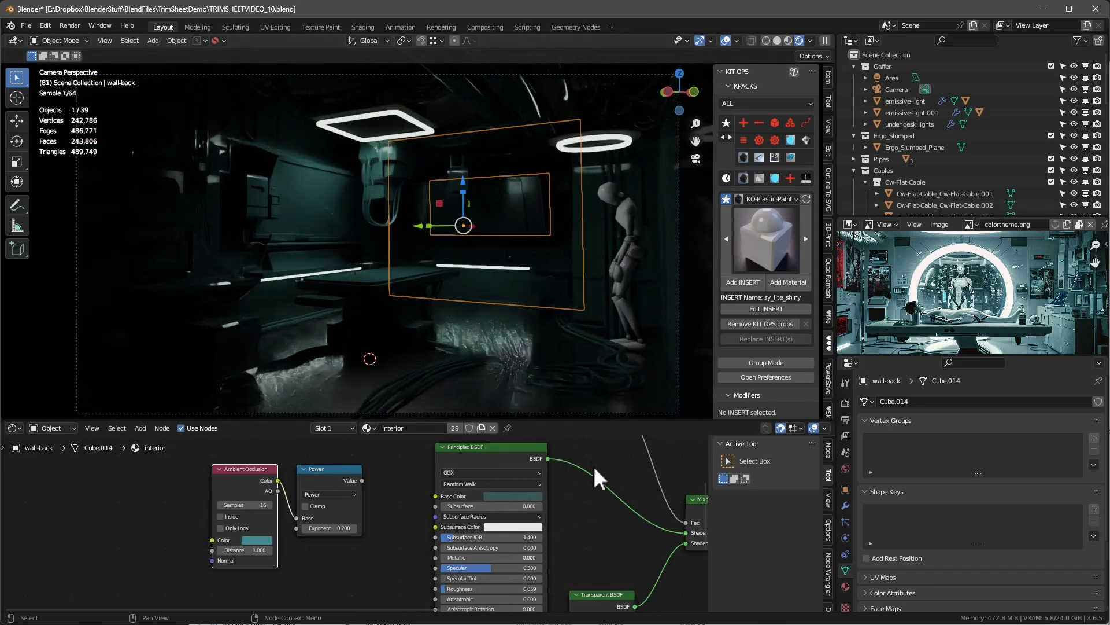
{"action": "left_click", "coordinate": [526, 497]}
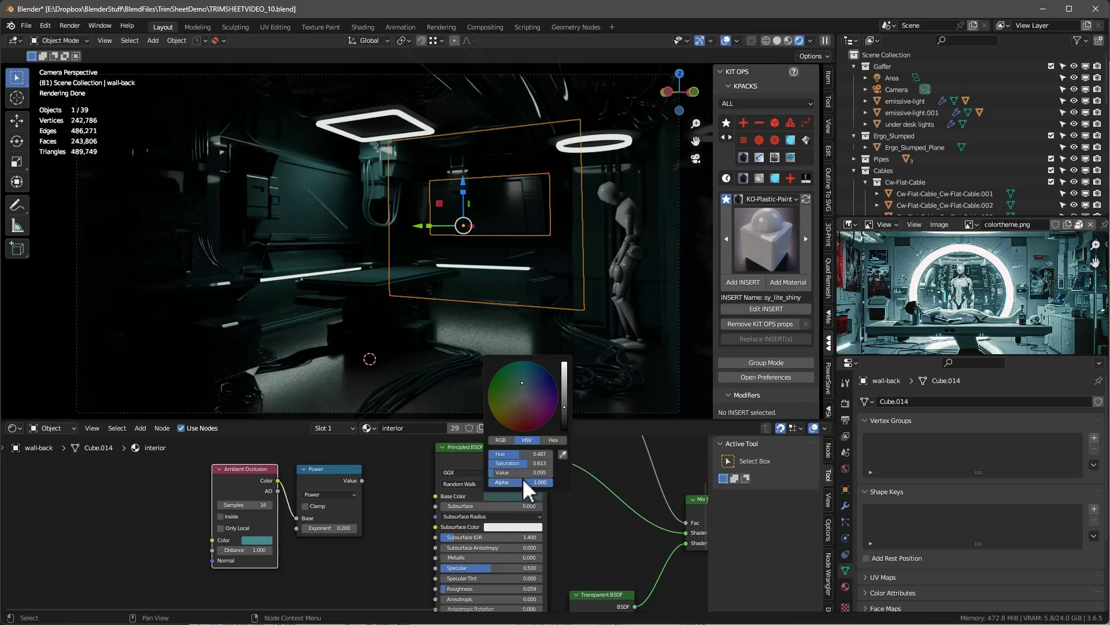
{"action": "mouse_move", "coordinate": [522, 473]}
{"action": "left_mouse_down"}
{"action": "mouse_move", "coordinate": [556, 473]}
{"action": "mouse_move", "coordinate": [505, 462]}
{"action": "left_mouse_up"}
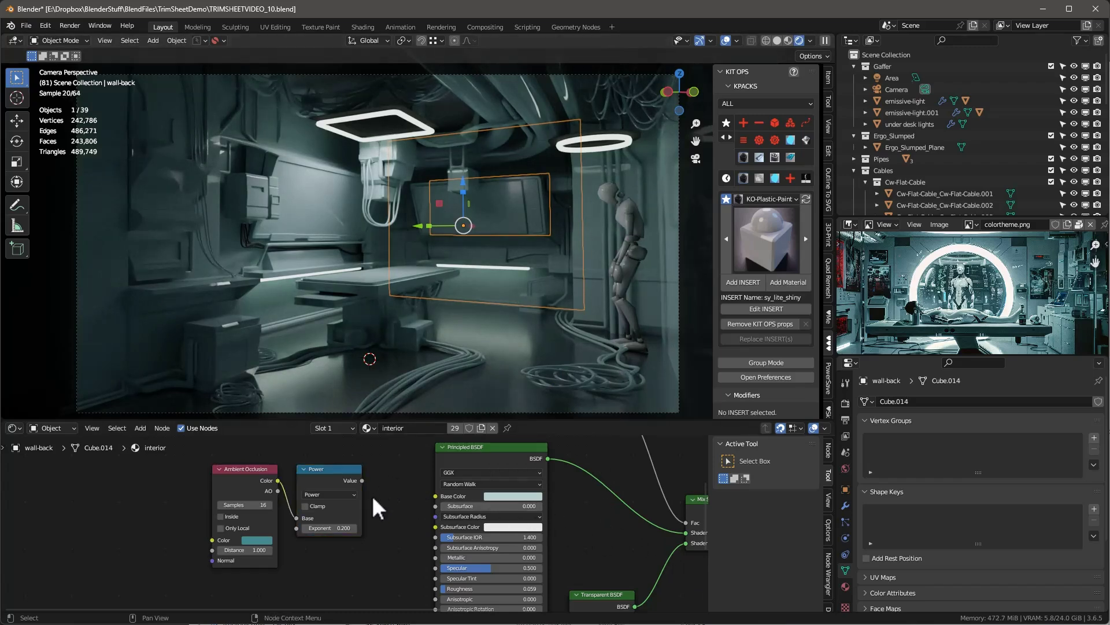
- Add an RGB node and mix it with the AO Power output
{"action": "key", "text": "shift+a"}
{"action": "mouse_move", "coordinate": [344, 536]}
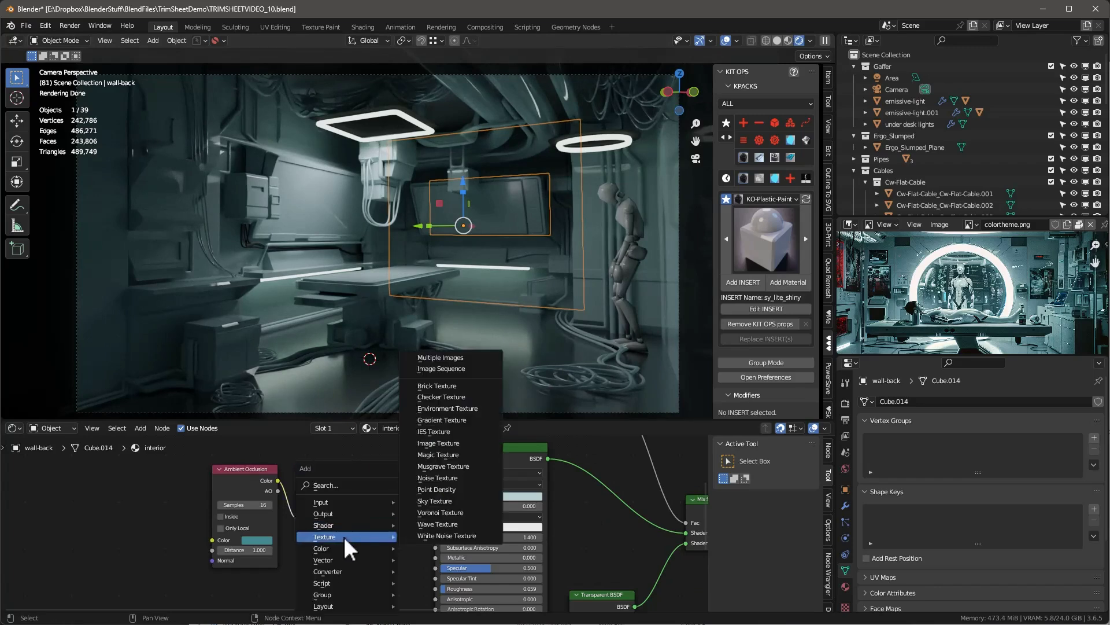
{"action": "mouse_move", "coordinate": [347, 502]}
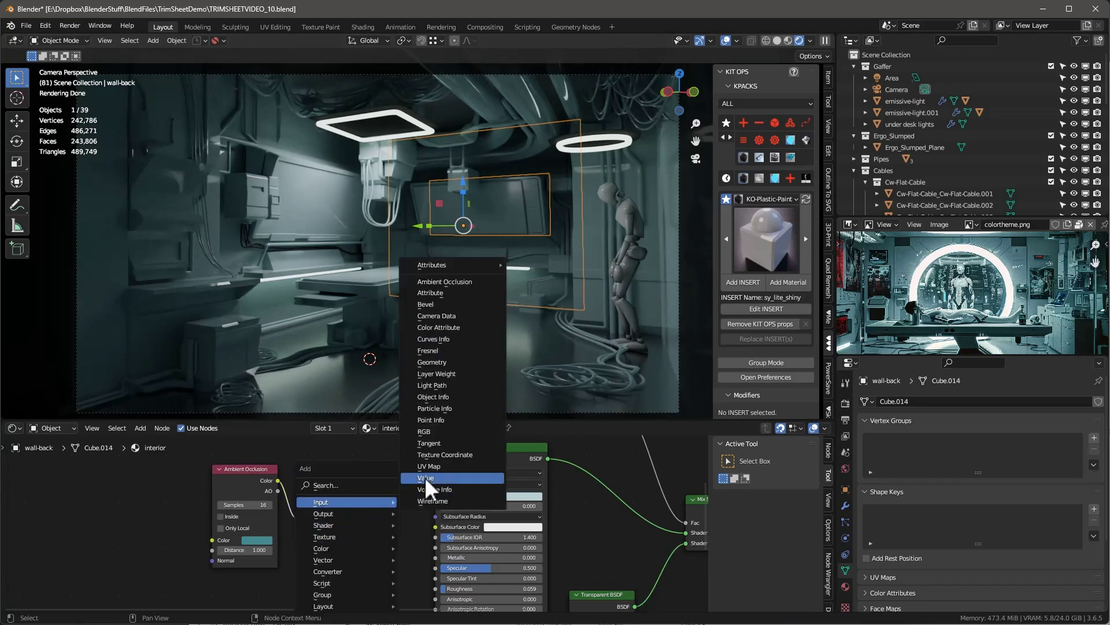
{"action": "left_click", "coordinate": [435, 432]}
{"action": "left_click", "coordinate": [292, 540]}
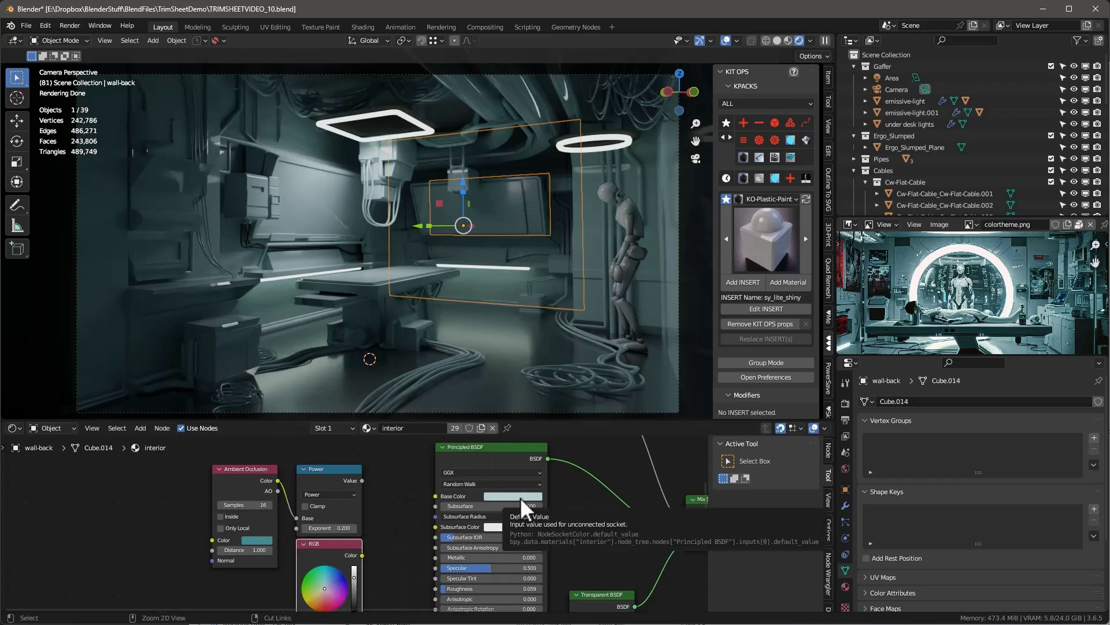
{"action": "scroll", "coordinate": [355, 585], "scroll_direction": "down", "scroll_amount": 2, "text": "shift"}
{"action": "scroll", "coordinate": [345, 504], "scroll_direction": "right", "scroll_amount": 2, "text": "ctrl"}
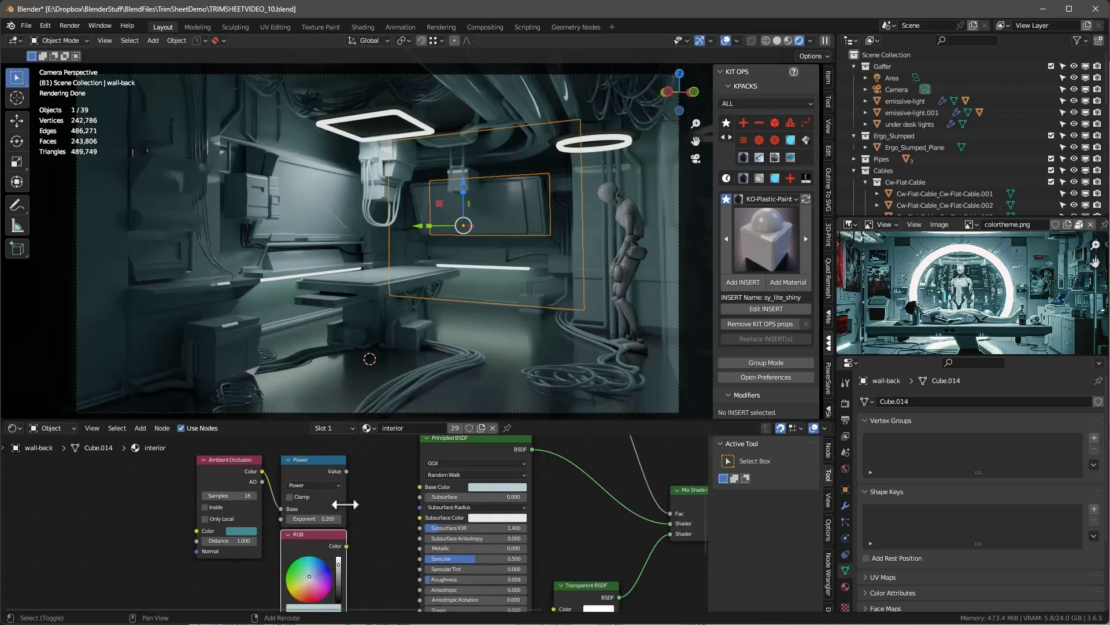
{"action": "right_click_drag", "start_coordinate": [339, 501], "coordinate": [350, 539], "text": "ctrl+shift"}
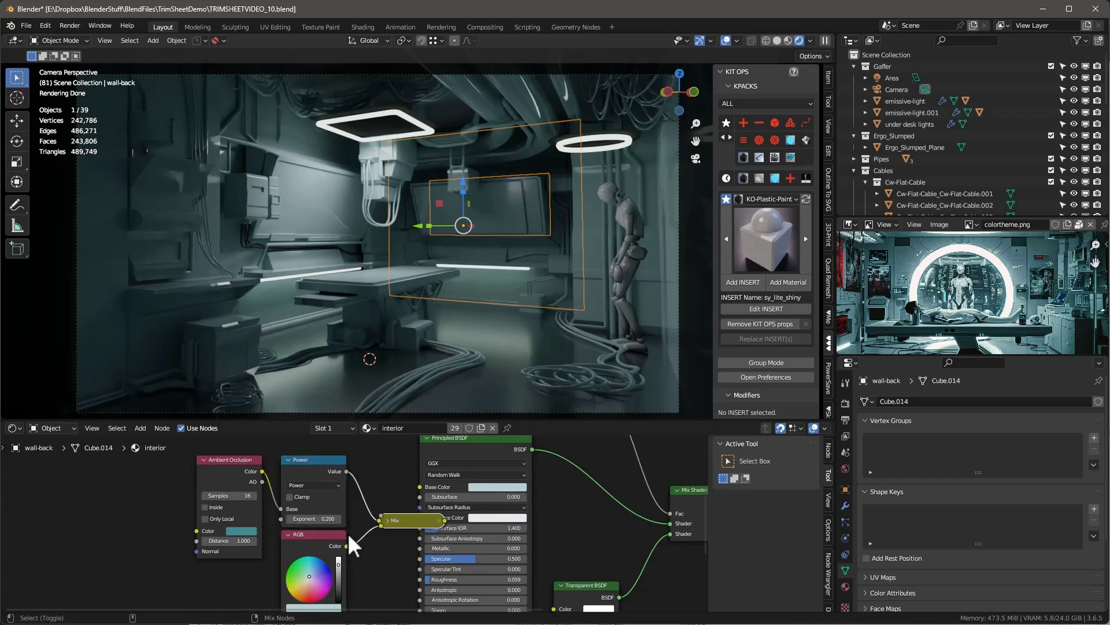
{"action": "left_click_drag", "start_coordinate": [409, 520], "coordinate": [387, 515]}
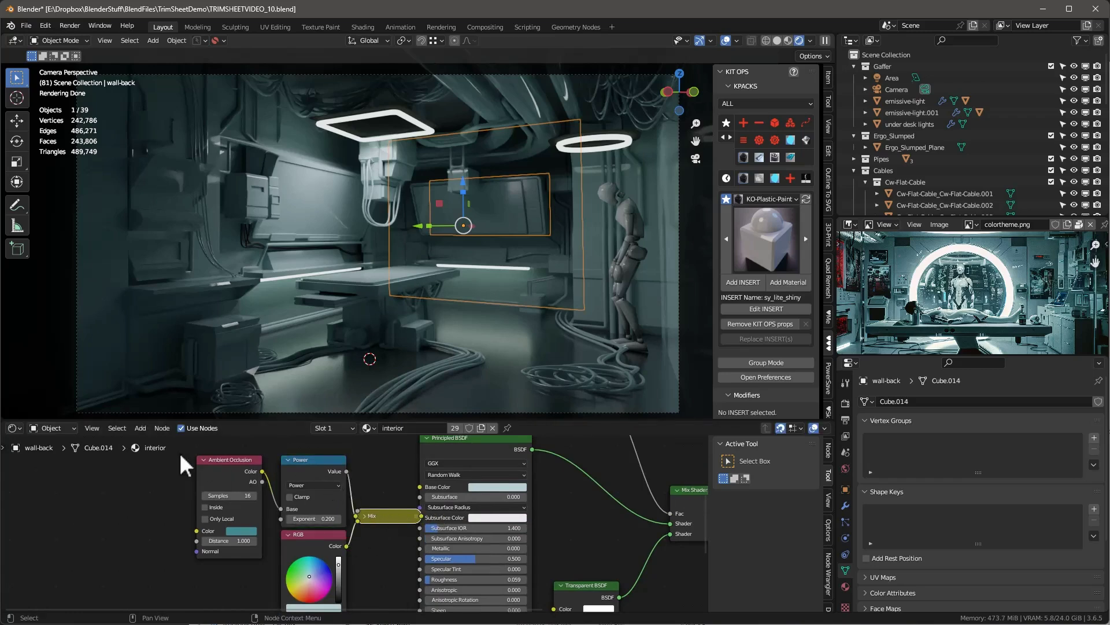
- Arrange the nodes, feed the Mix result into Base Color, and saturate the RGB tint
{"action": "left_click_drag", "start_coordinate": [184, 464], "coordinate": [316, 552]}
{"action": "left_click_drag", "start_coordinate": [321, 477], "coordinate": [274, 478]}
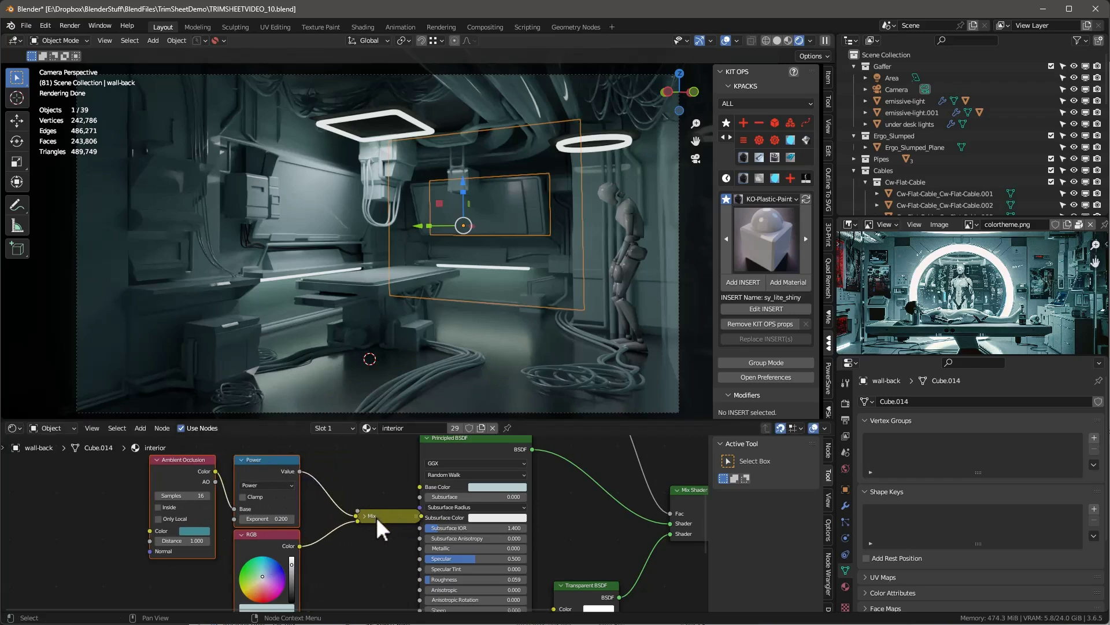
{"action": "left_click_drag", "start_coordinate": [381, 527], "coordinate": [418, 490]}
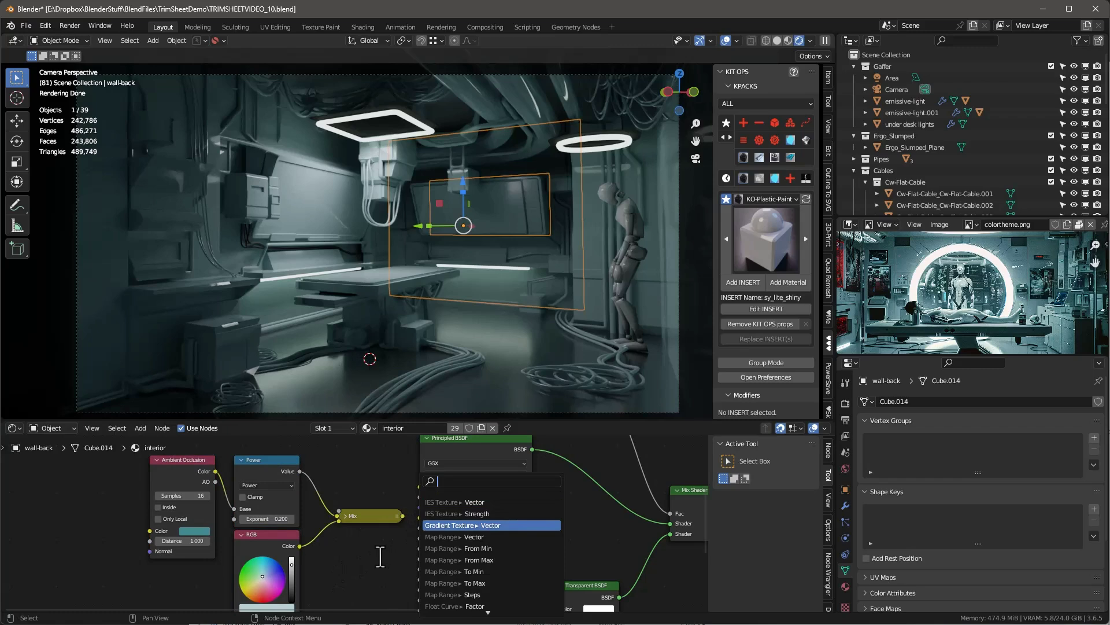
{"action": "middle_click_drag", "start_coordinate": [347, 535], "coordinate": [366, 515]}
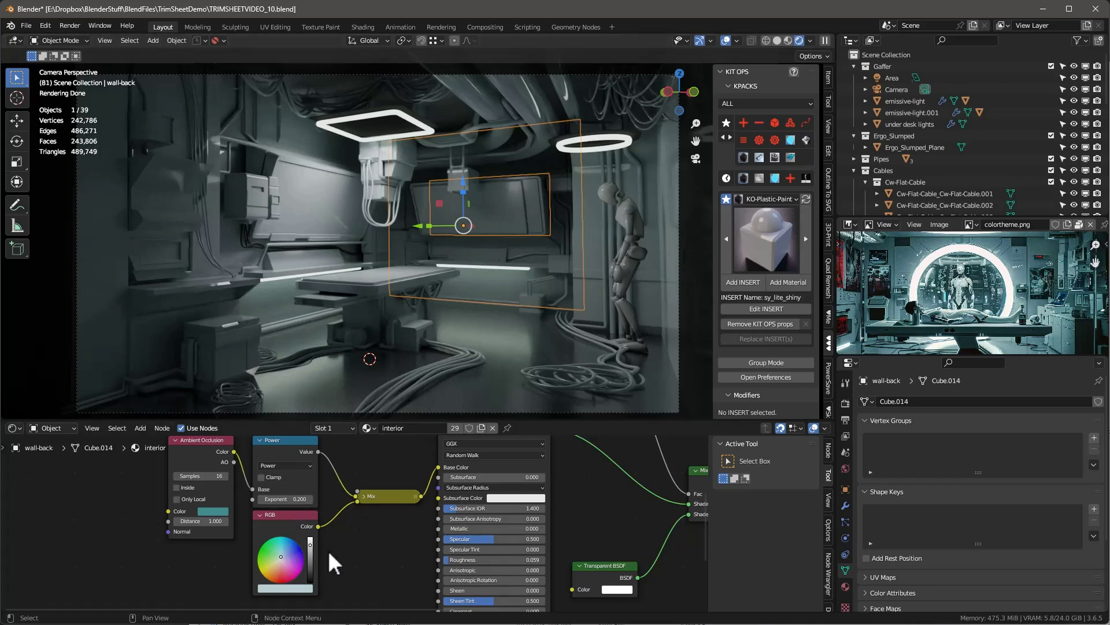
{"action": "left_click", "coordinate": [295, 589]}
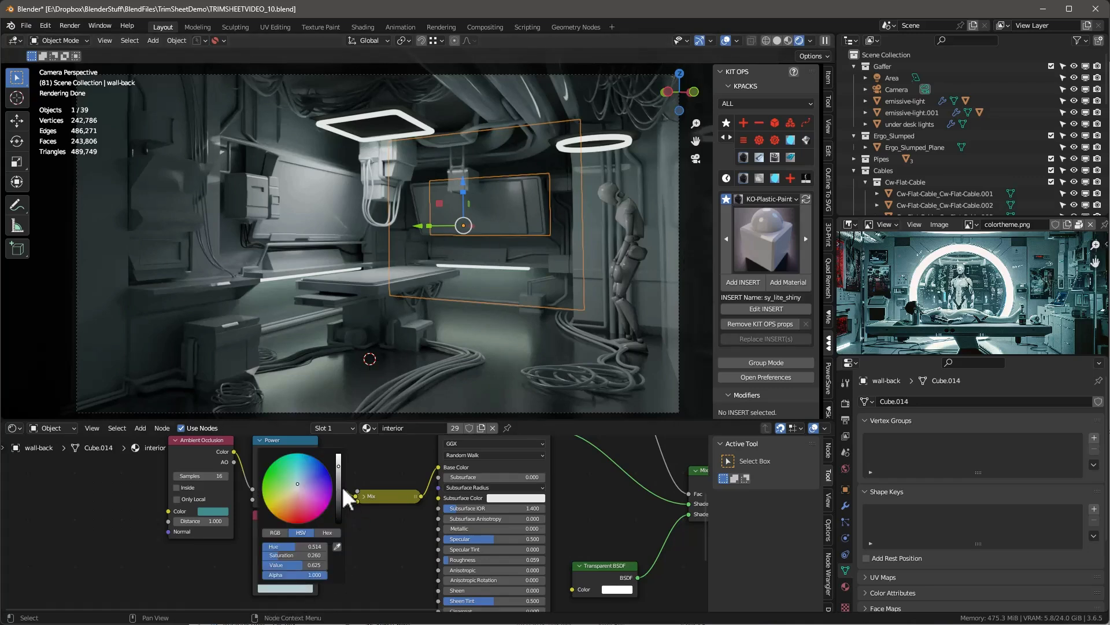
{"action": "left_click_drag", "start_coordinate": [275, 556], "coordinate": [289, 556]}
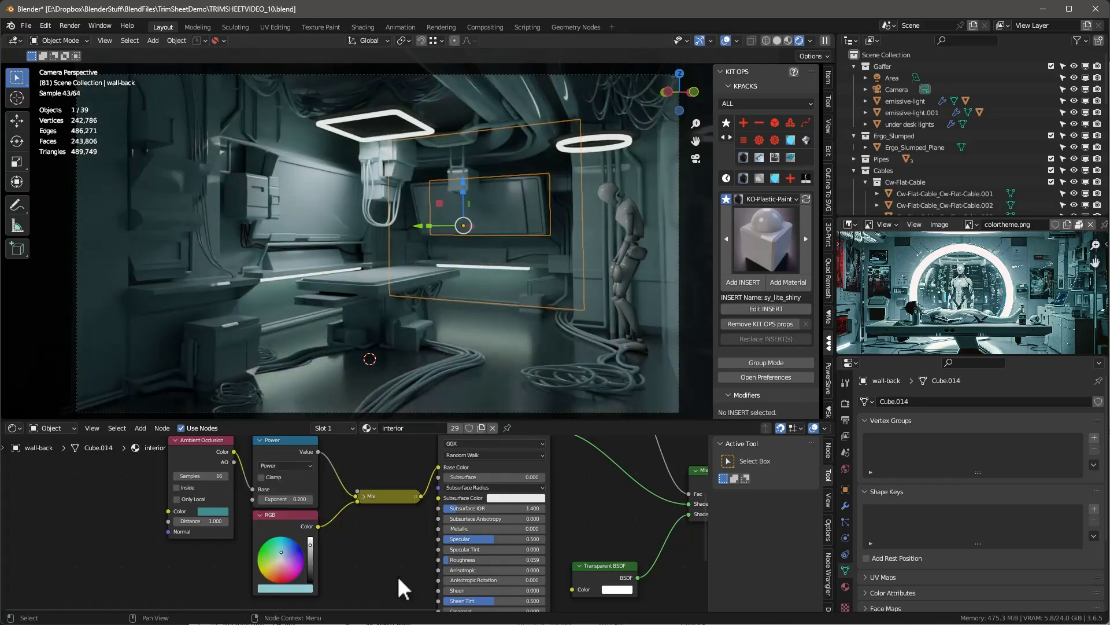
- Give the floor cable a separate copy of sy_rubber named cables
{"action": "left_click", "coordinate": [449, 365]}
{"action": "left_click", "coordinate": [368, 428]}
{"action": "left_click", "coordinate": [427, 534]}
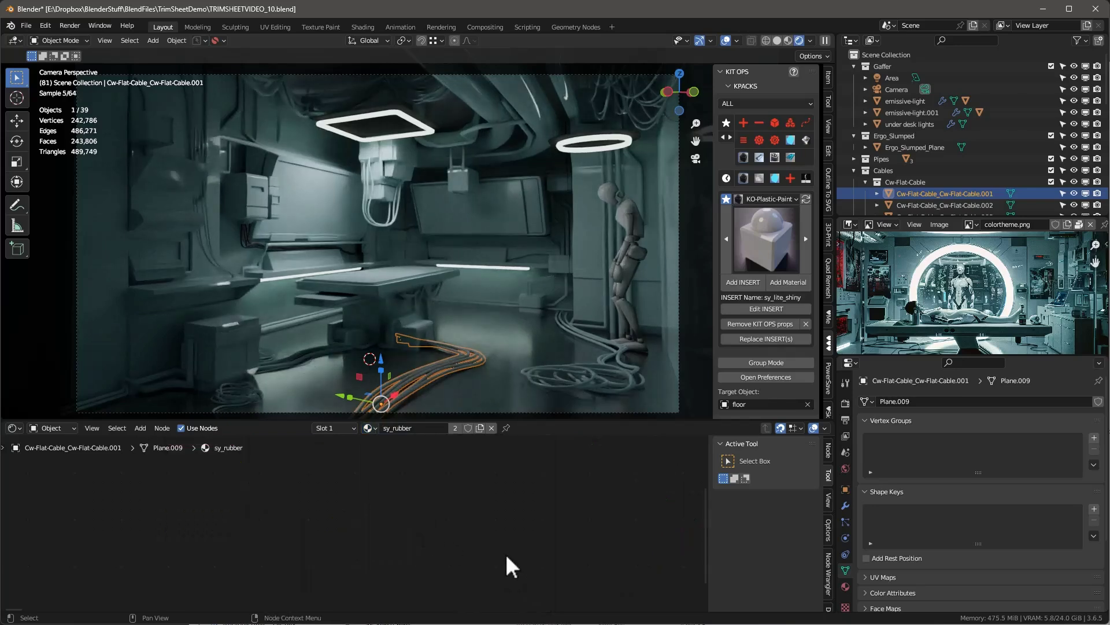
{"action": "left_click", "coordinate": [480, 427]}
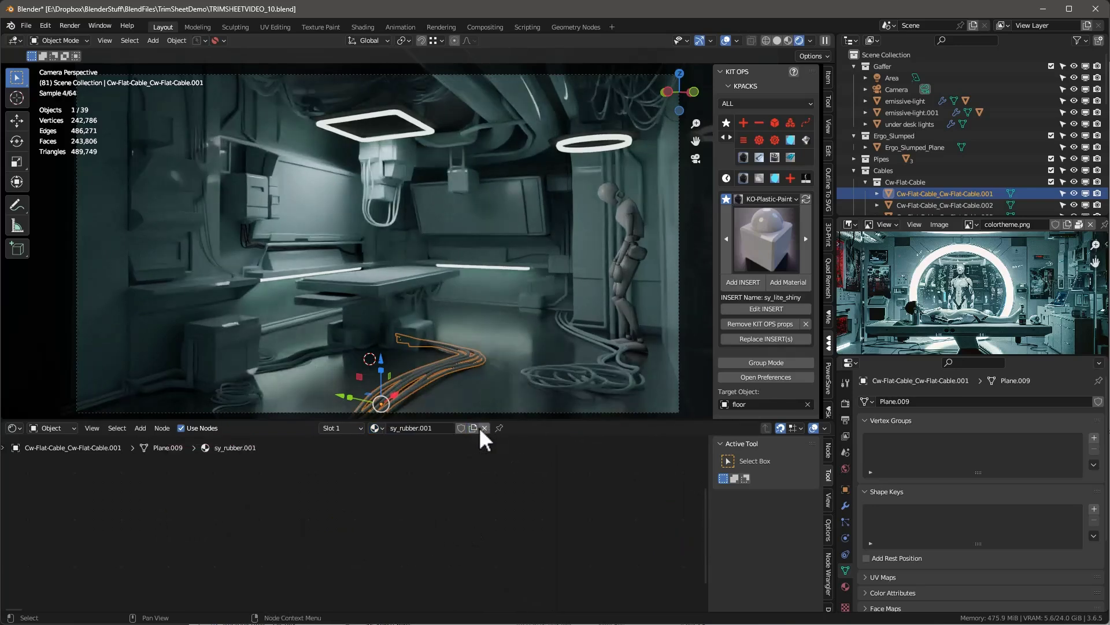
{"action": "double_click", "coordinate": [411, 428]}
{"action": "type", "text": "cables"}
{"action": "key", "text": "Return"}
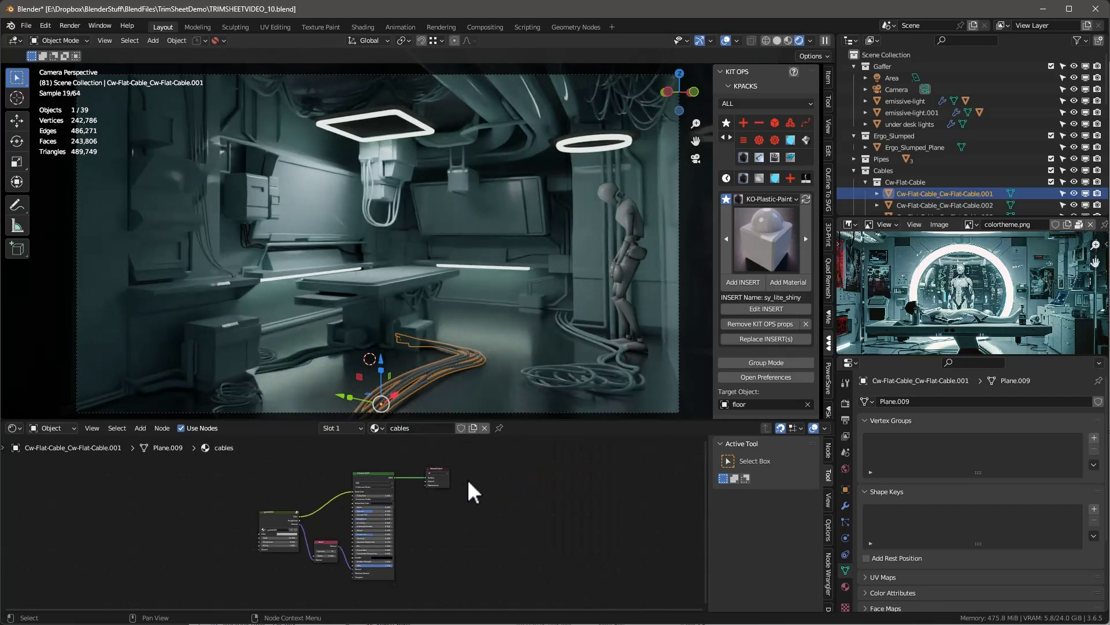
- Darken the sy_plastic.002 colour in the cables material
{"action": "scroll", "coordinate": [297, 489], "scroll_direction": "up", "scroll_amount": 4}
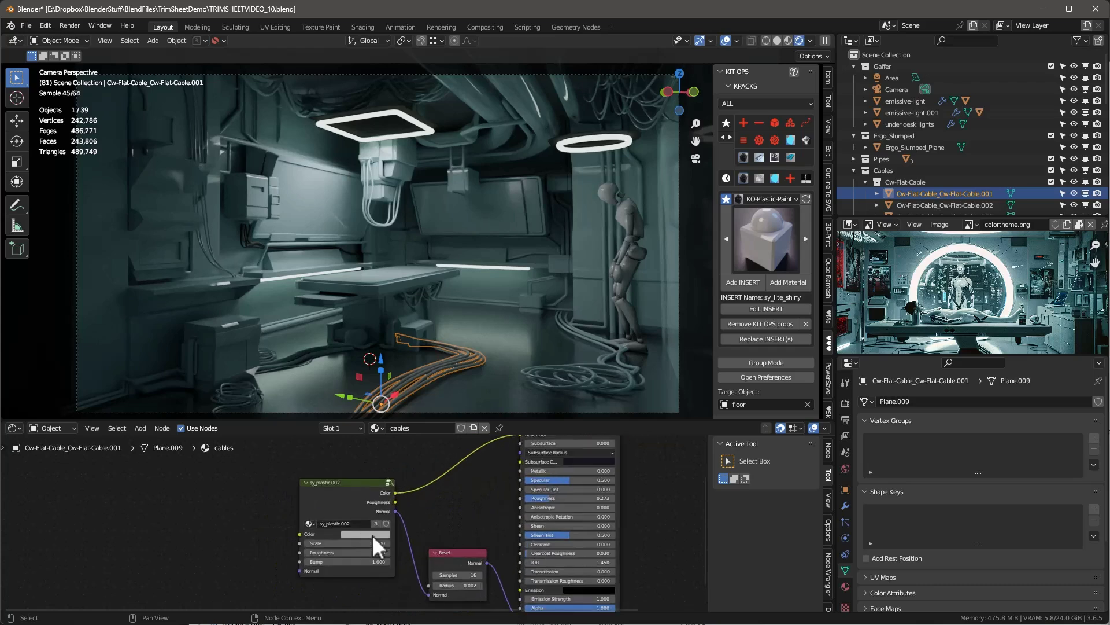
{"action": "left_click", "coordinate": [368, 534]}
{"action": "left_click_drag", "start_coordinate": [412, 433], "coordinate": [412, 447]}
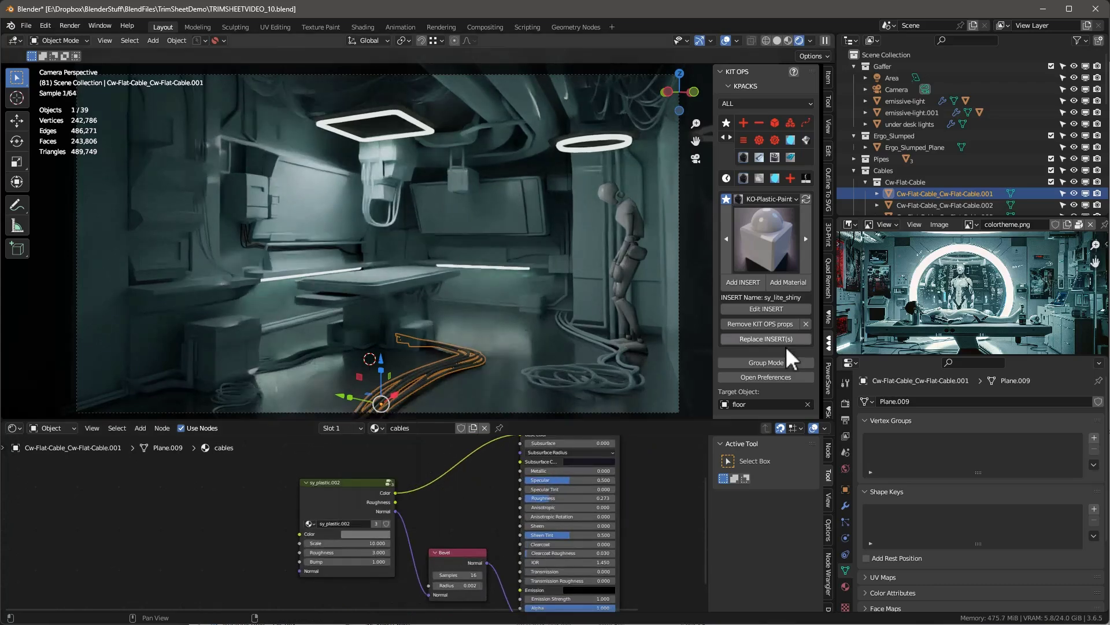
- Select every floor and ceiling cable and copy the cables material to them
{"action": "left_click", "coordinate": [570, 366]}
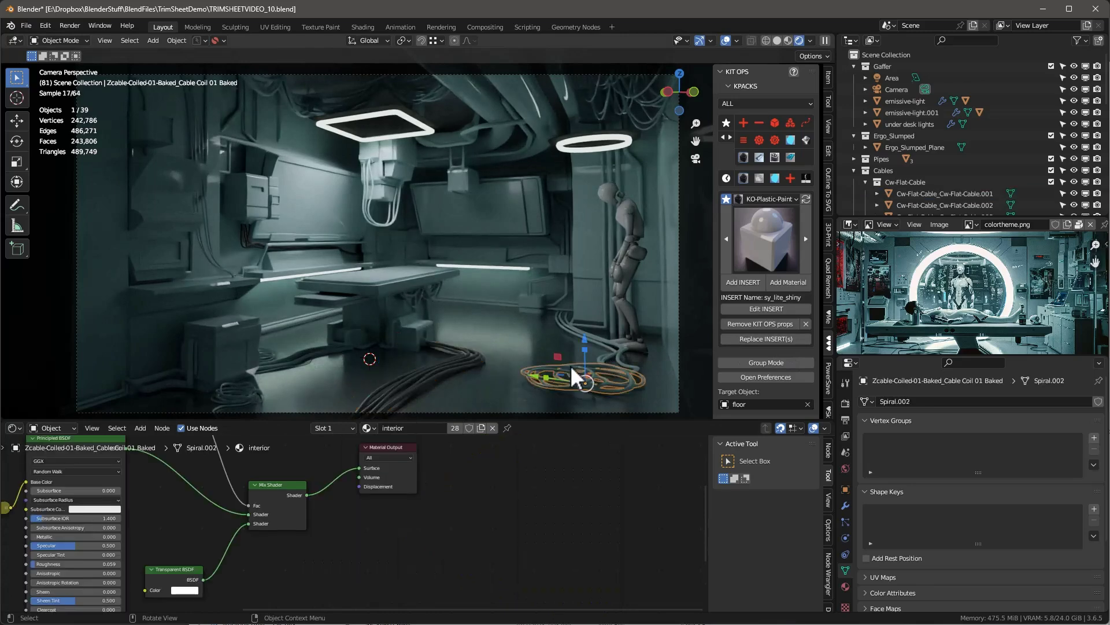
{"action": "left_click", "coordinate": [568, 323], "text": "shift"}
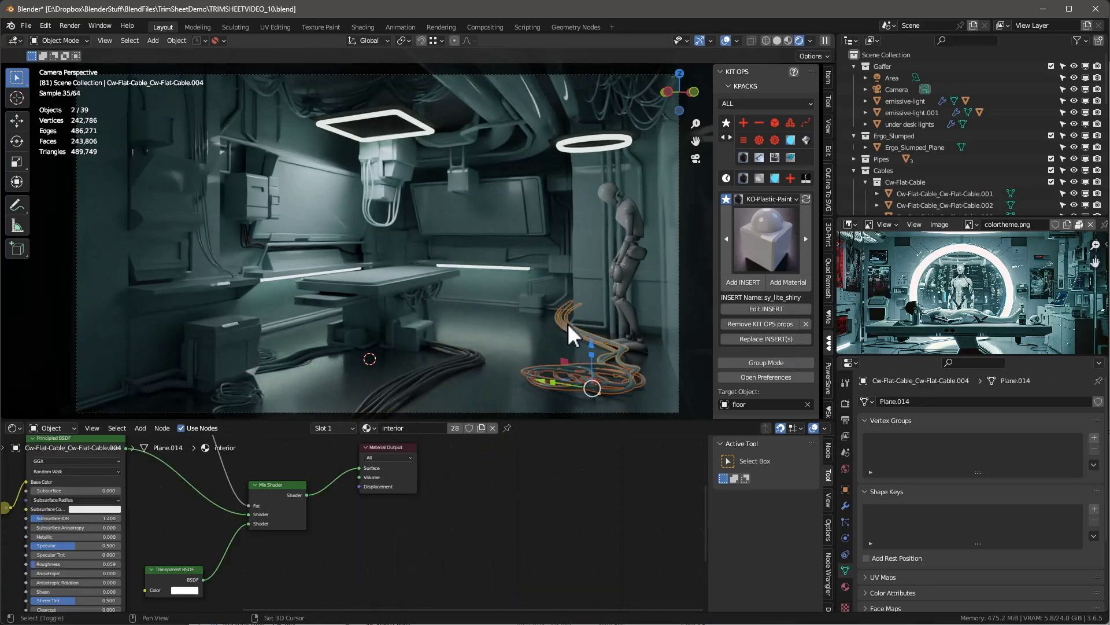
{"action": "left_click", "coordinate": [315, 358], "text": "shift"}
{"action": "left_click", "coordinate": [257, 402], "text": "shift"}
{"action": "left_click", "coordinate": [215, 254], "text": "shift"}
{"action": "left_click", "coordinate": [343, 98], "text": "shift"}
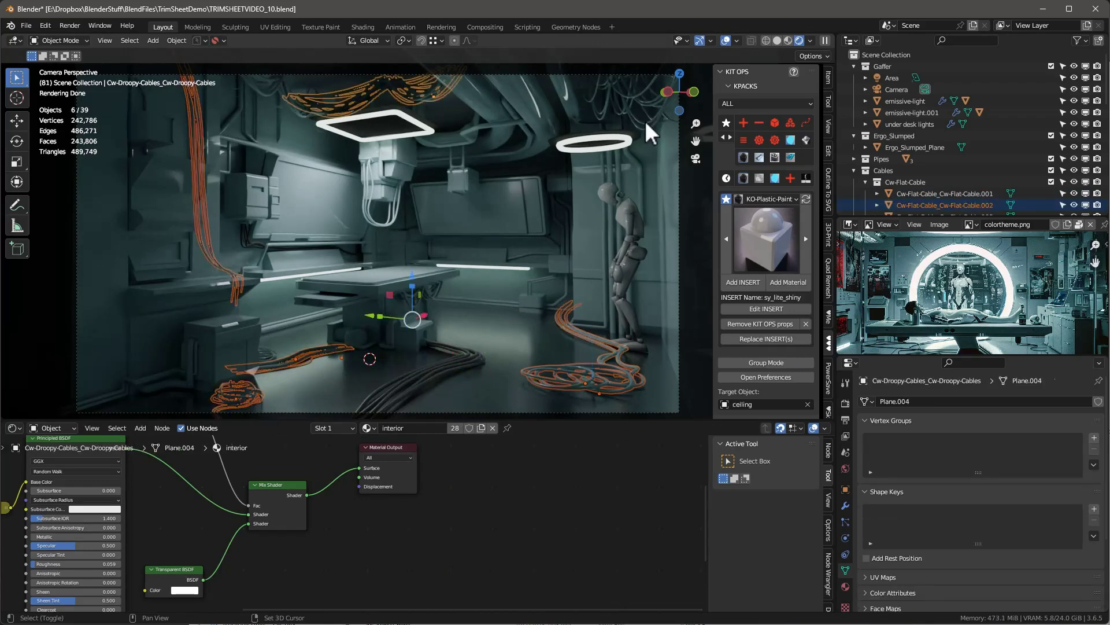
{"action": "left_click", "coordinate": [645, 120], "text": "shift"}
{"action": "left_click", "coordinate": [269, 94], "text": "shift"}
{"action": "left_click", "coordinate": [418, 304], "text": "shift"}
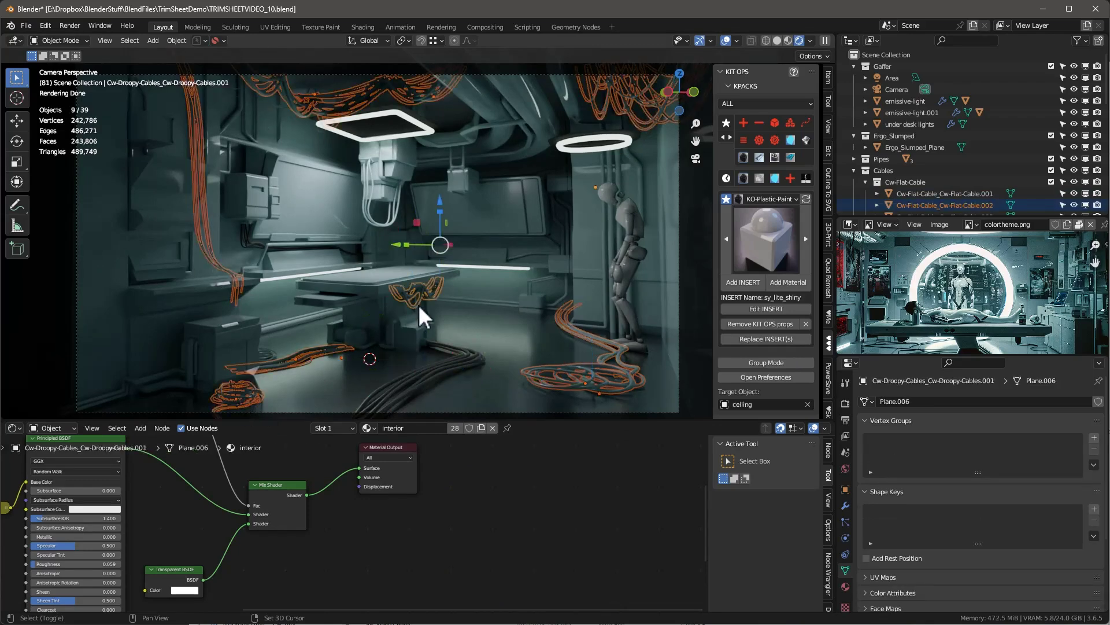
{"action": "left_click", "coordinate": [432, 376], "text": "shift"}
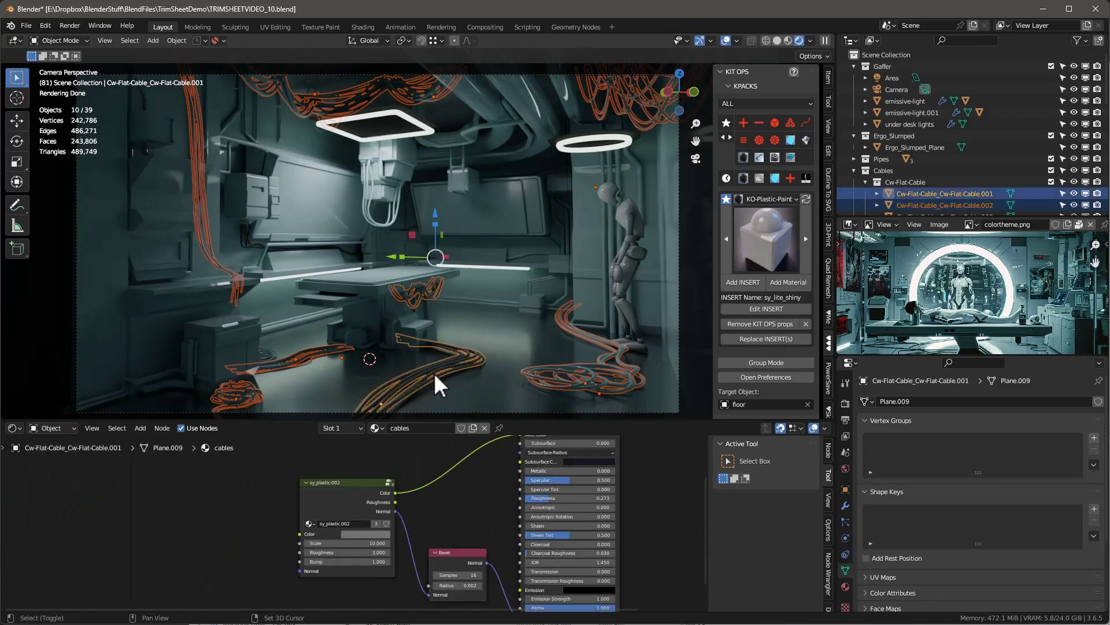
{"action": "key", "text": "q"}
{"action": "left_click", "coordinate": [429, 366]}
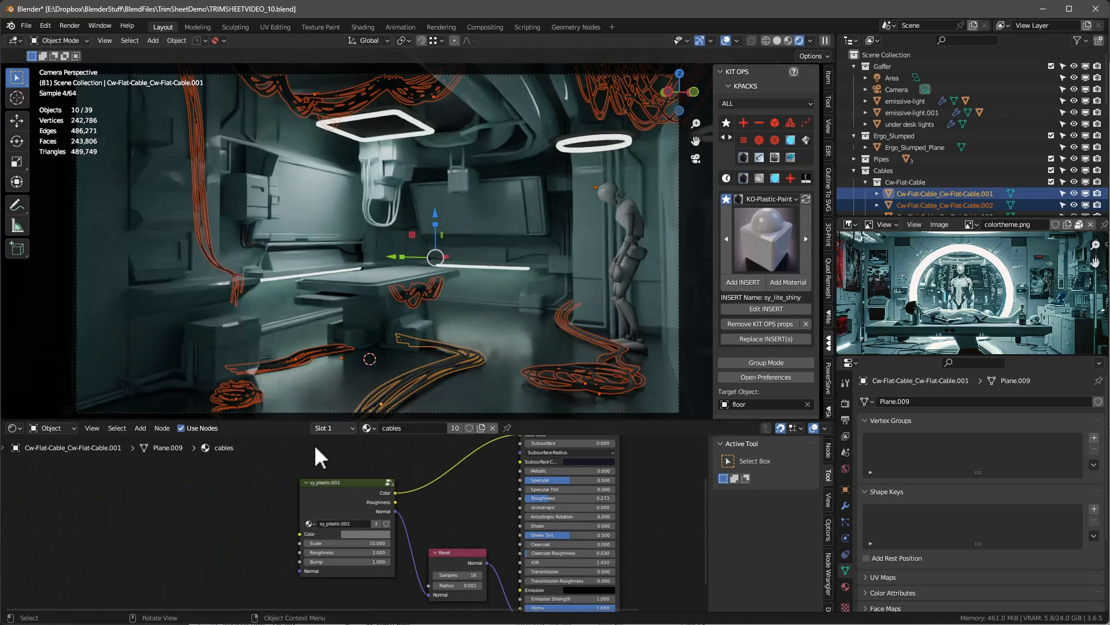
- Lower the cables plastic colour value to 0.050, nearly black
{"action": "left_click", "coordinate": [692, 376]}
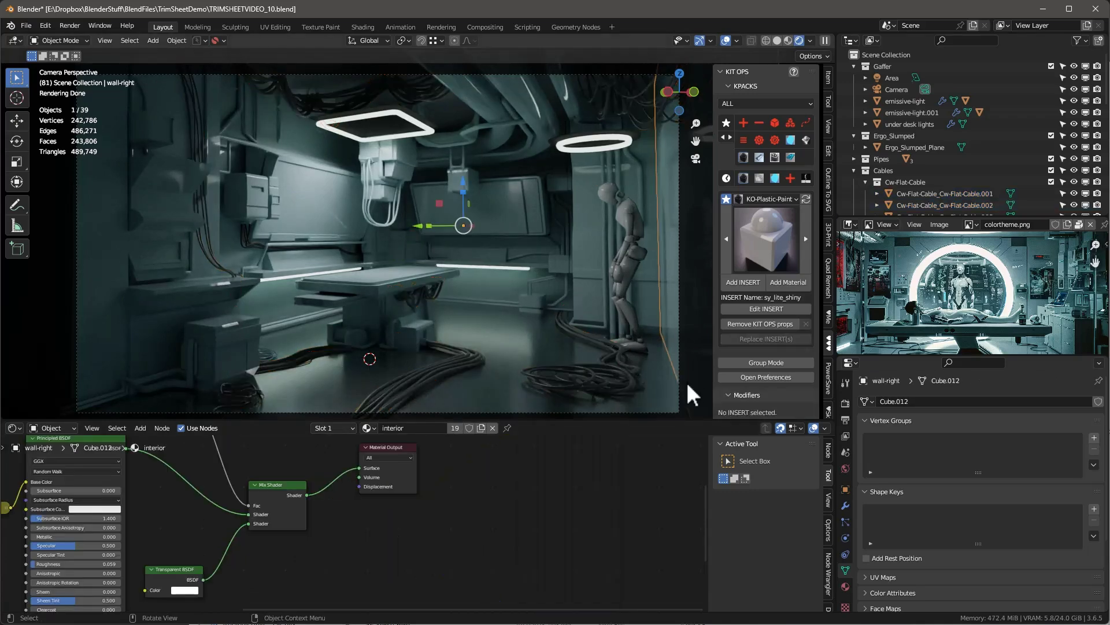
{"action": "left_click", "coordinate": [419, 378]}
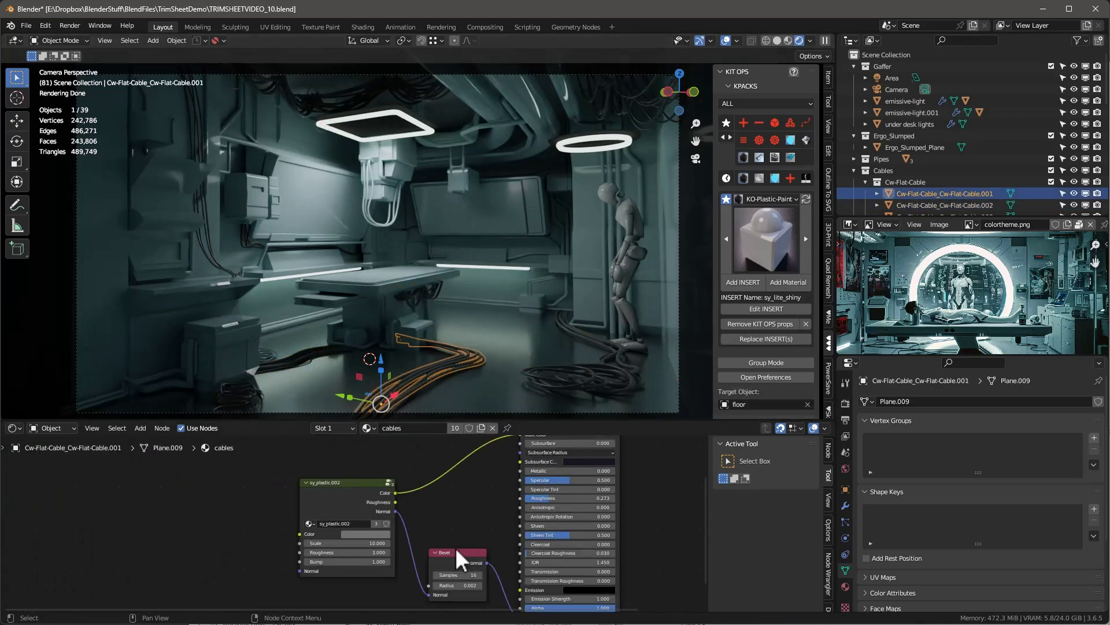
{"action": "left_click", "coordinate": [359, 533]}
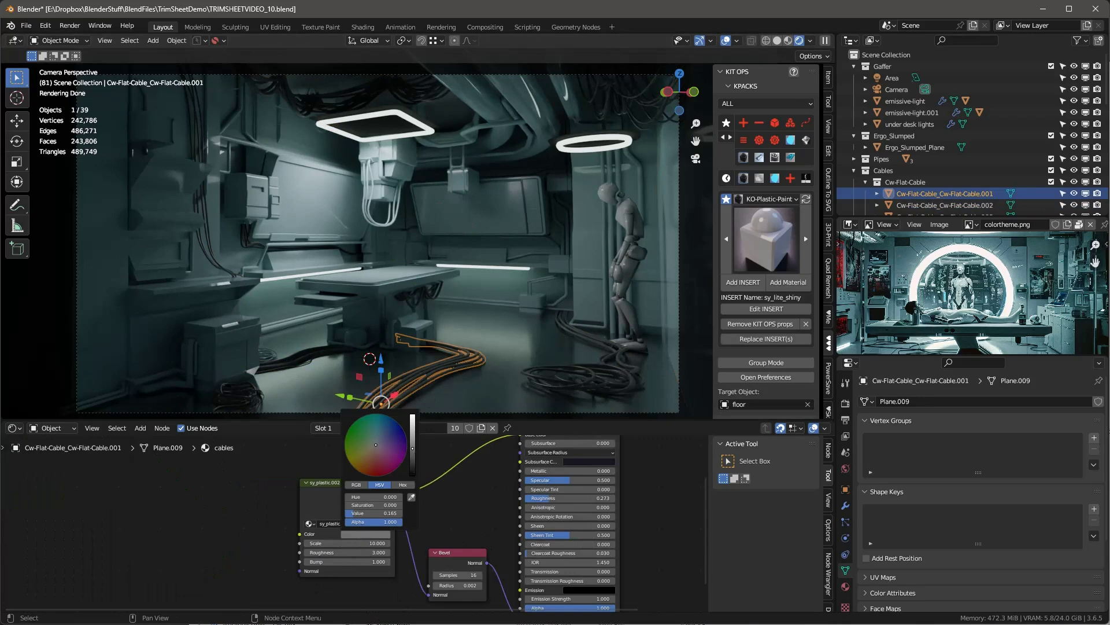
{"action": "left_click_drag", "start_coordinate": [412, 449], "coordinate": [412, 461]}
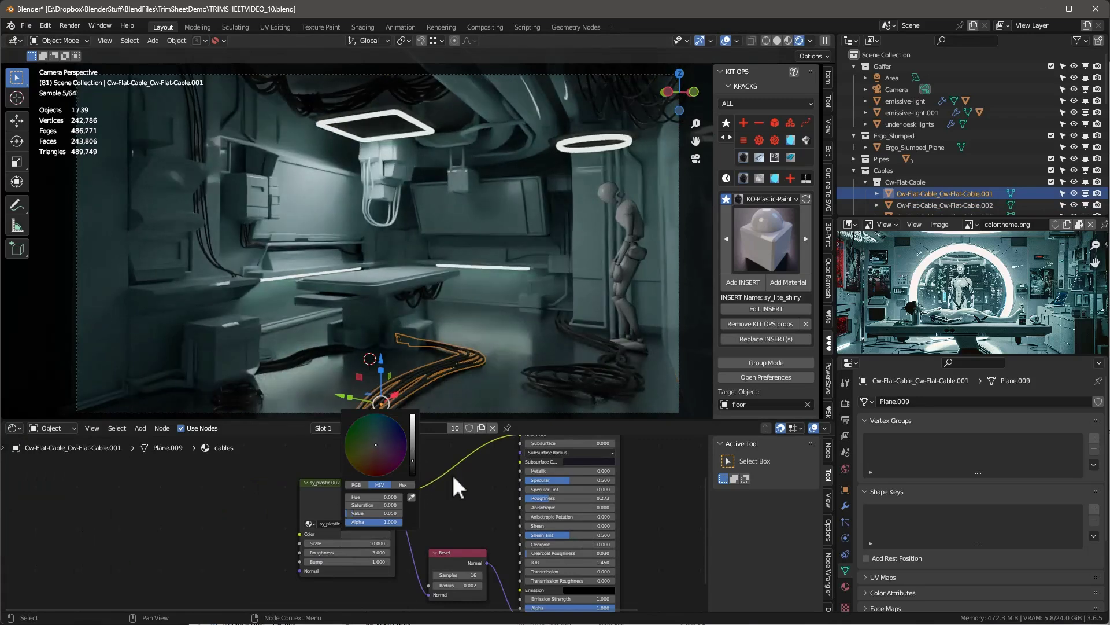
- Check the slumped figure's Subsurface Color is pure white, then select the Cube walls
{"action": "left_click", "coordinate": [635, 213]}
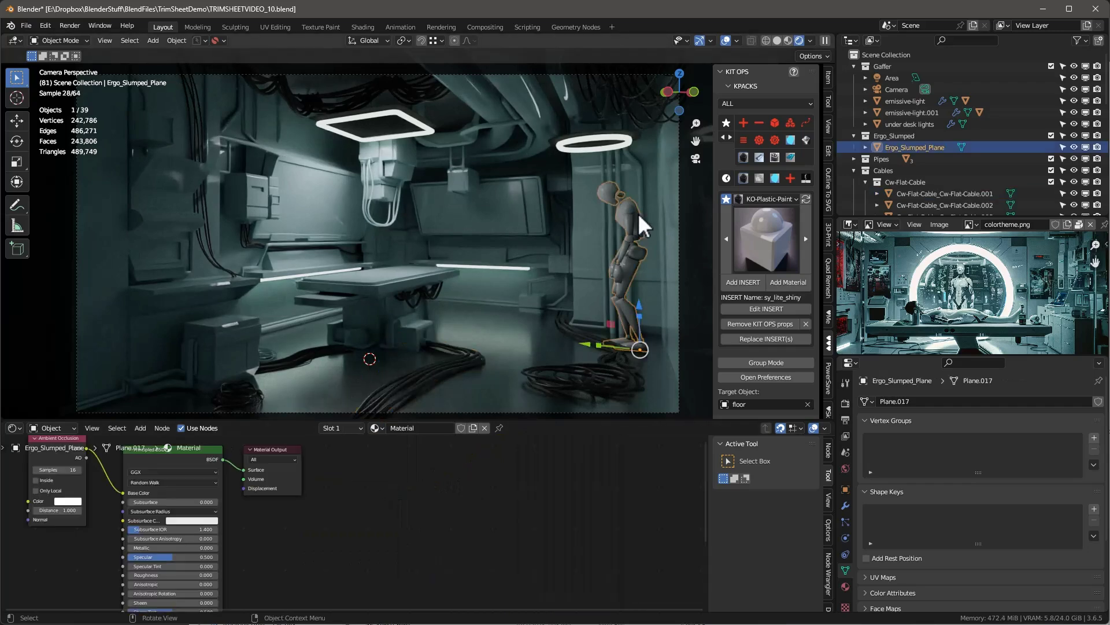
{"action": "key", "text": "Home"}
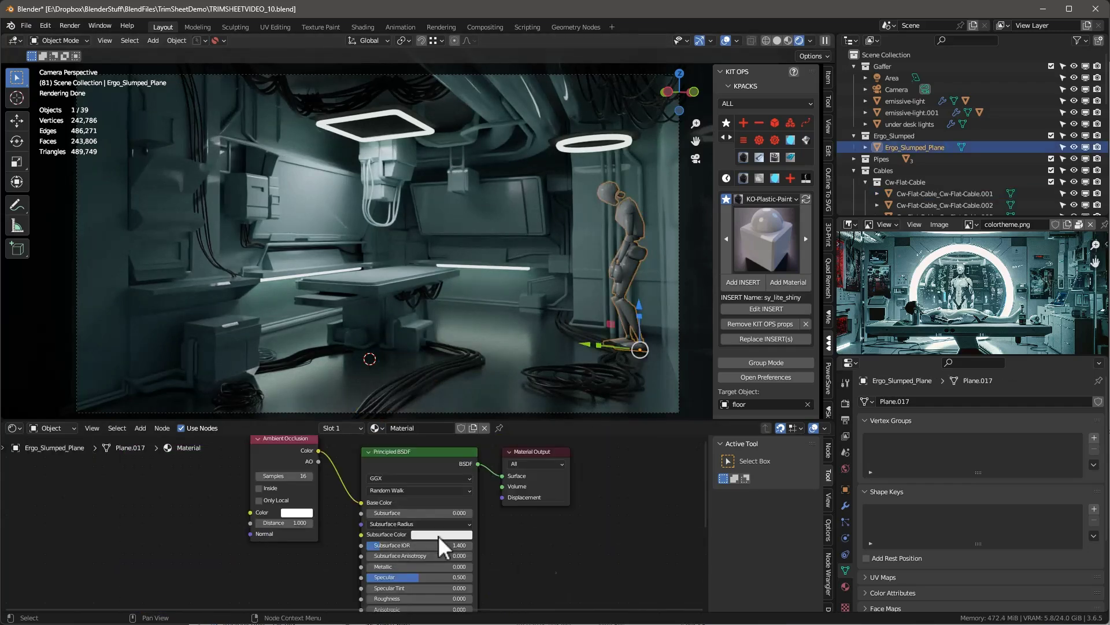
{"action": "left_click", "coordinate": [455, 534]}
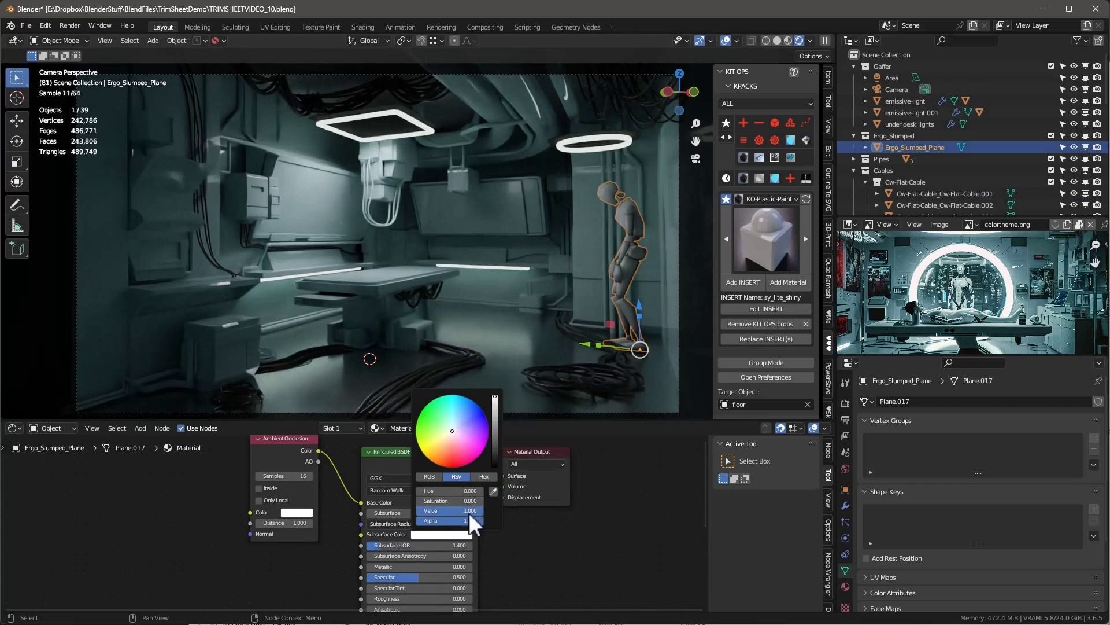
{"action": "left_click", "coordinate": [460, 203]}
{"action": "scroll", "coordinate": [463, 199], "scroll_direction": "down", "scroll_amount": 3}
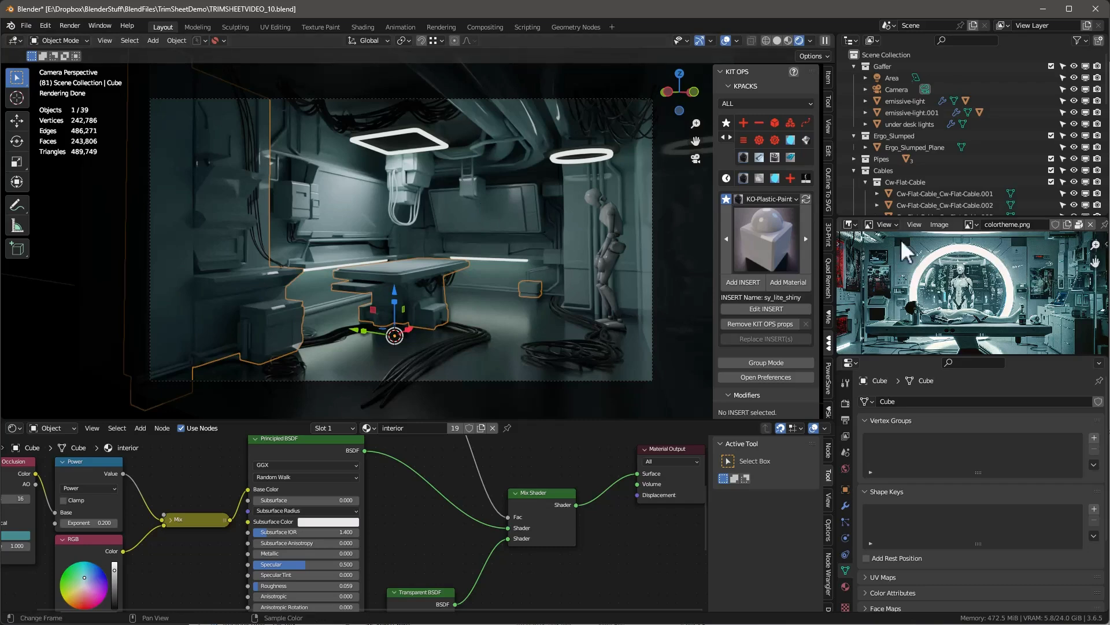
- Replace colortheme.png with the line-sketch lab image as the reference
{"action": "left_click", "coordinate": [869, 225]}
{"action": "left_click", "coordinate": [844, 250]}
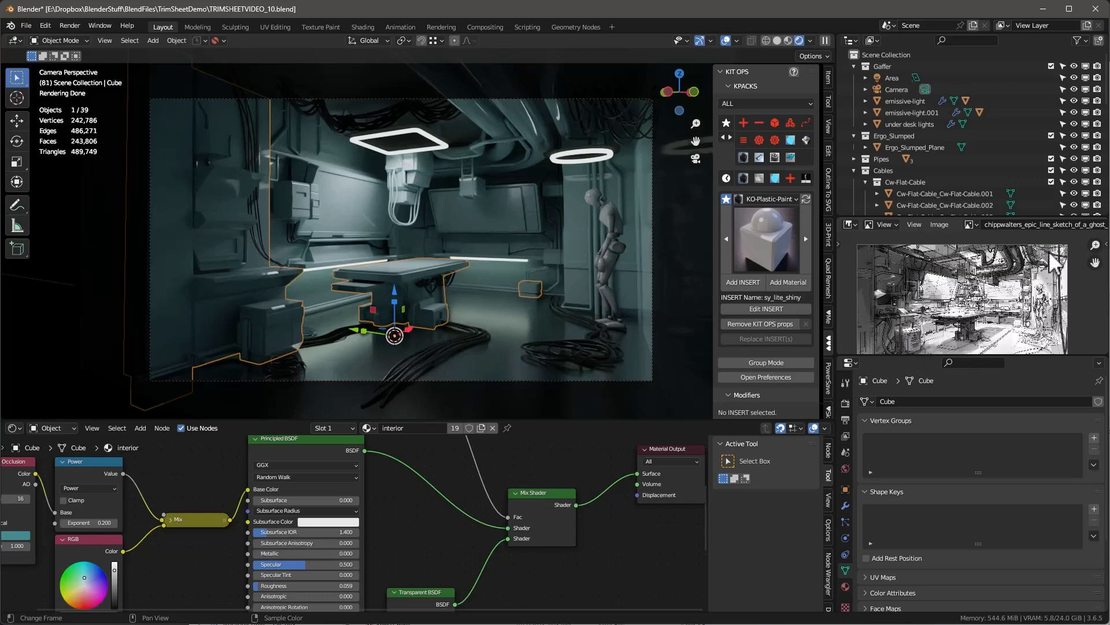
{"action": "left_click", "coordinate": [577, 150]}
- Snap the 3D cursor to the ring ceiling light and add a Spot light there
{"action": "key", "text": "shift+s"}
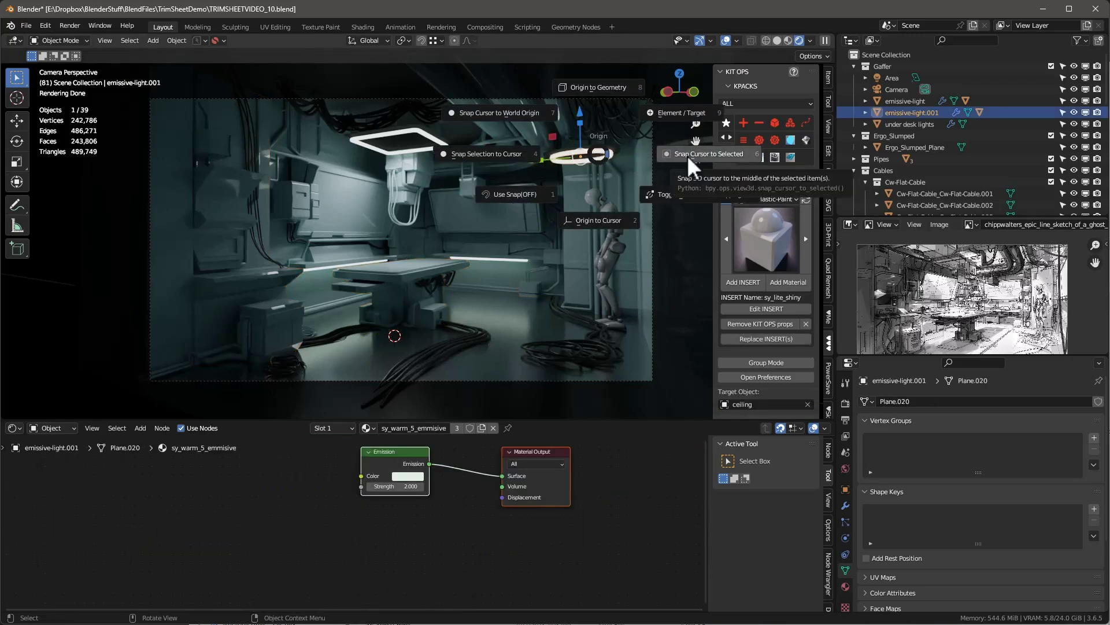
{"action": "left_click", "coordinate": [688, 155]}
{"action": "key", "text": "alt+a"}
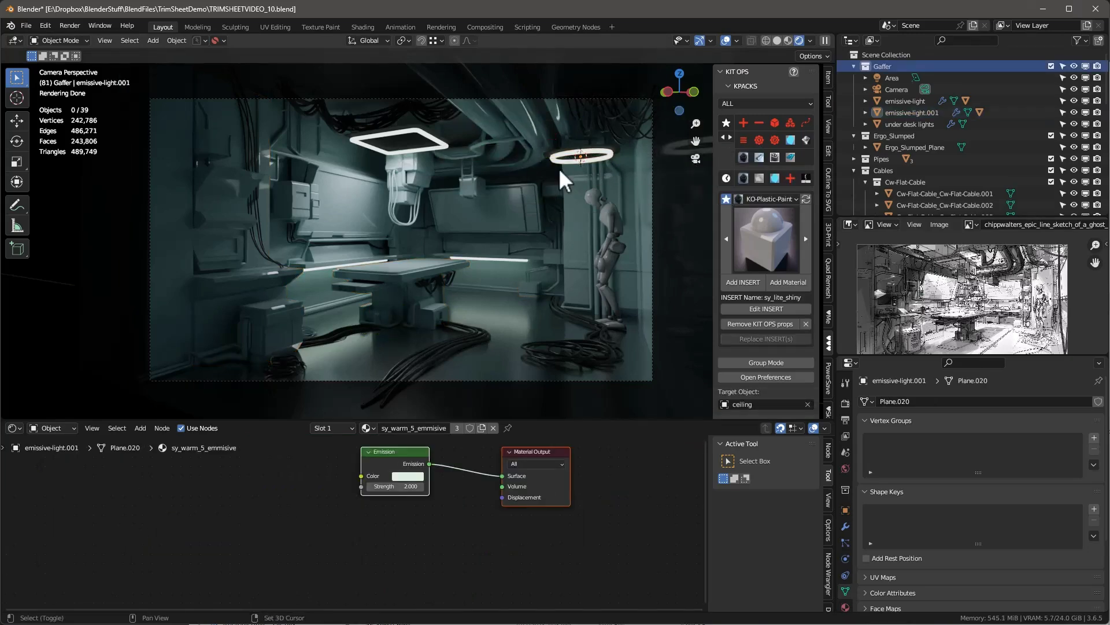
{"action": "key", "text": "shift+a"}
{"action": "mouse_move", "coordinate": [559, 168]}
{"action": "mouse_move", "coordinate": [538, 312]}
{"action": "left_click", "coordinate": [623, 337]}
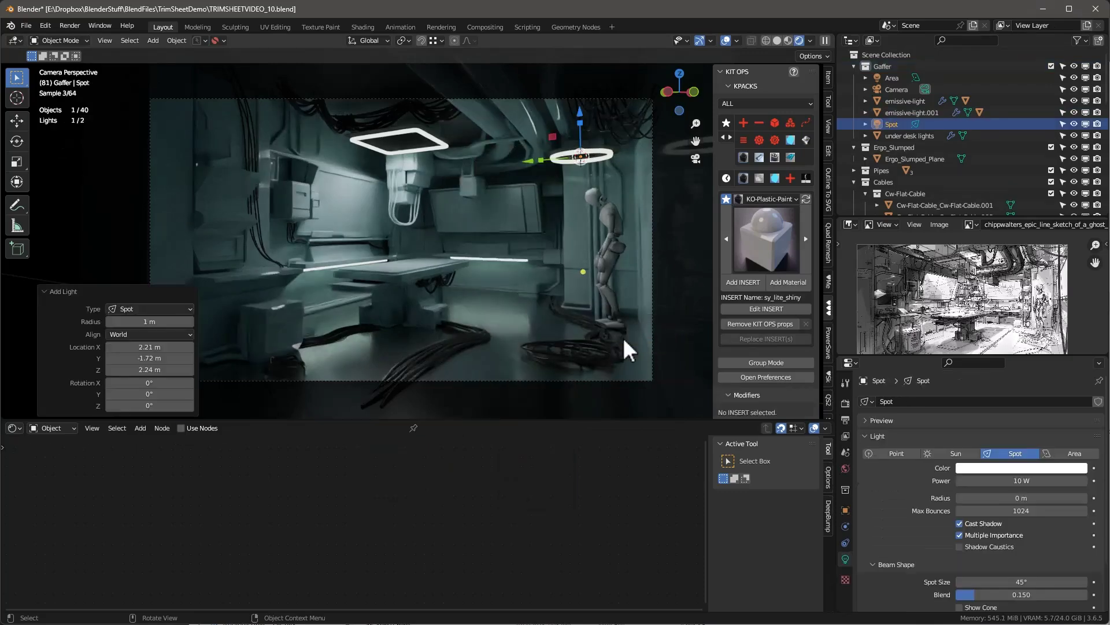
- Nudge the spotlight along Y and set its power to 50 W
{"action": "key", "text": "g"}
{"action": "key", "text": "y"}
{"action": "left_click", "coordinate": [683, 278]}
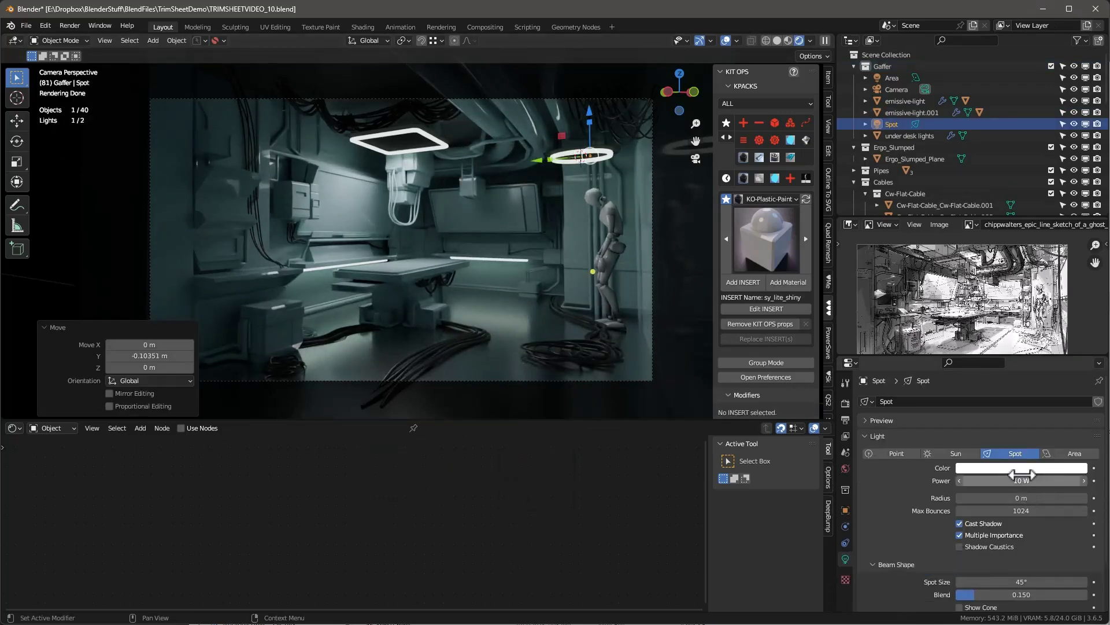
{"action": "left_click", "coordinate": [1022, 481]}
{"action": "type", "text": "50"}
{"action": "key", "text": "Return"}
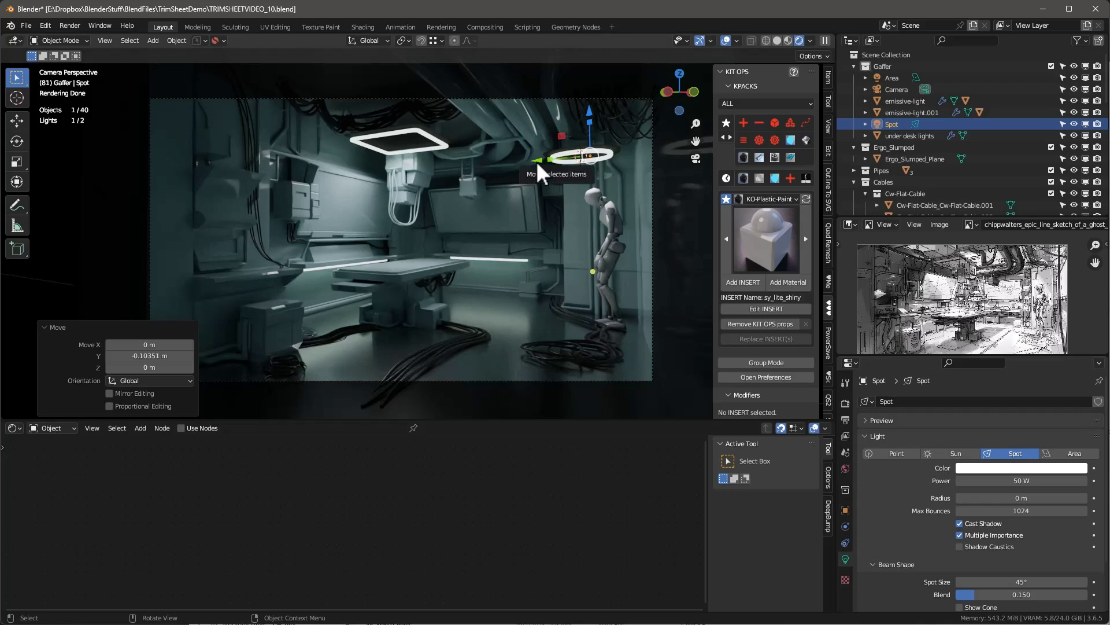
- Tilt the spotlight -20.8° around X, widen its radius to 0.37 m, and render
{"action": "left_click_drag", "start_coordinate": [535, 157], "coordinate": [511, 161]}
{"action": "key", "text": "r"}
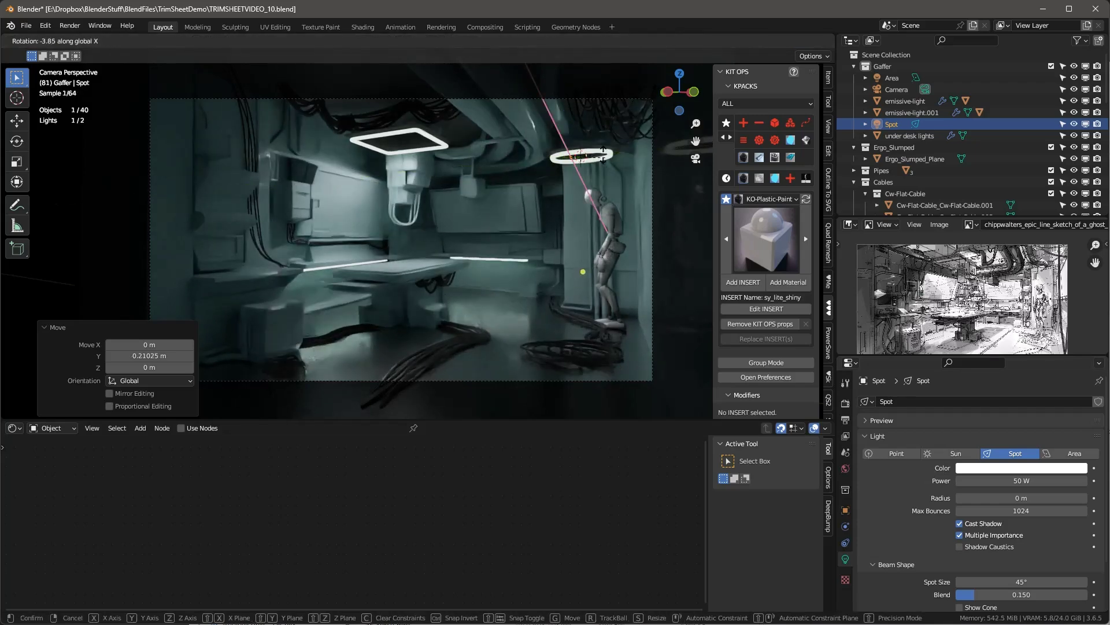
{"action": "key", "text": "x"}
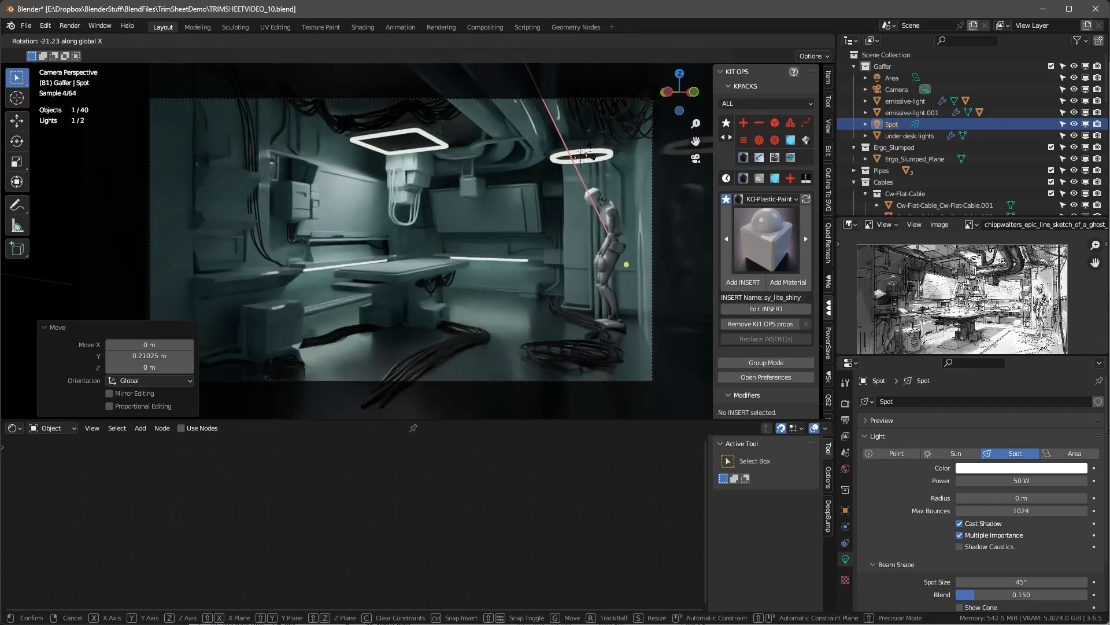
{"action": "left_click", "coordinate": [589, 145]}
{"action": "left_click_drag", "start_coordinate": [1021, 497], "coordinate": [1050, 497]}
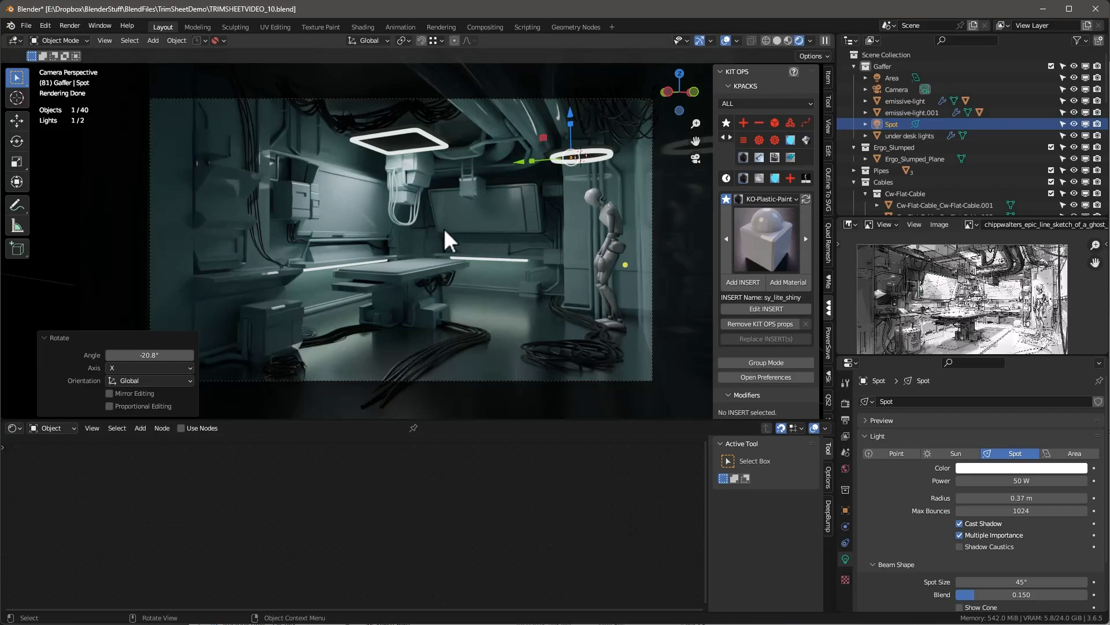
{"action": "key", "text": "F12"}
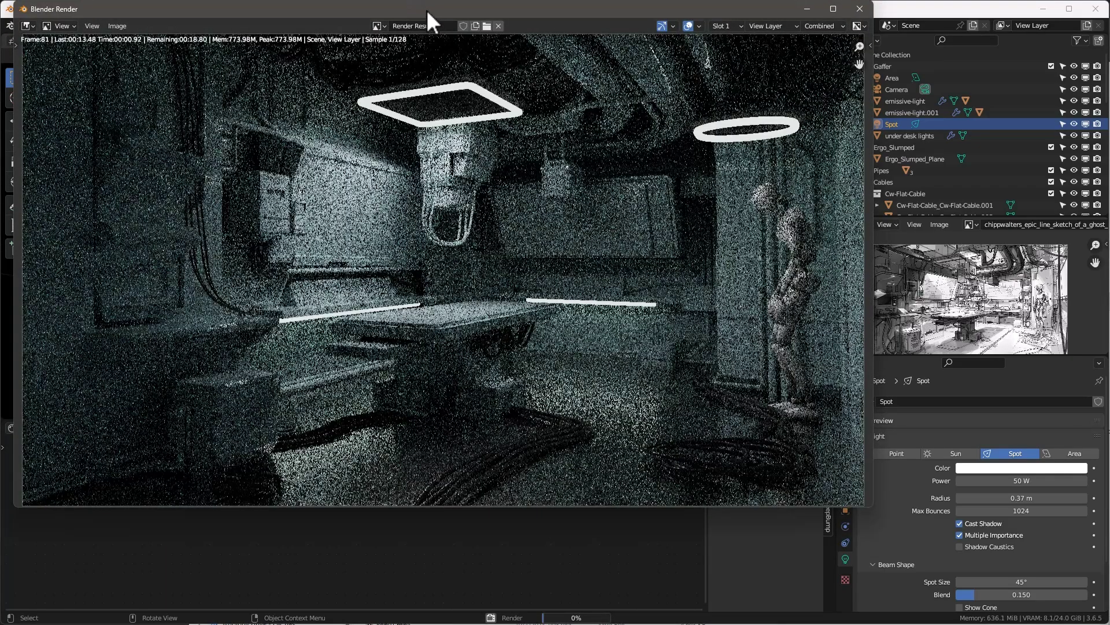
- Reposition the Blender Render window while the final render progresses
{"action": "left_click_drag", "start_coordinate": [427, 9], "coordinate": [446, 52]}
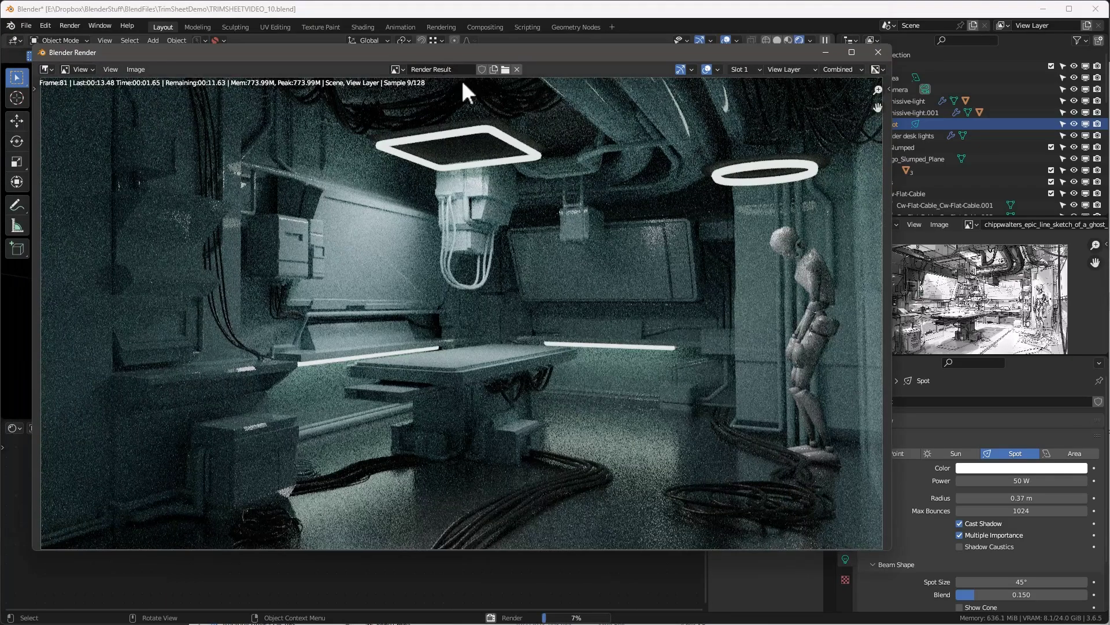